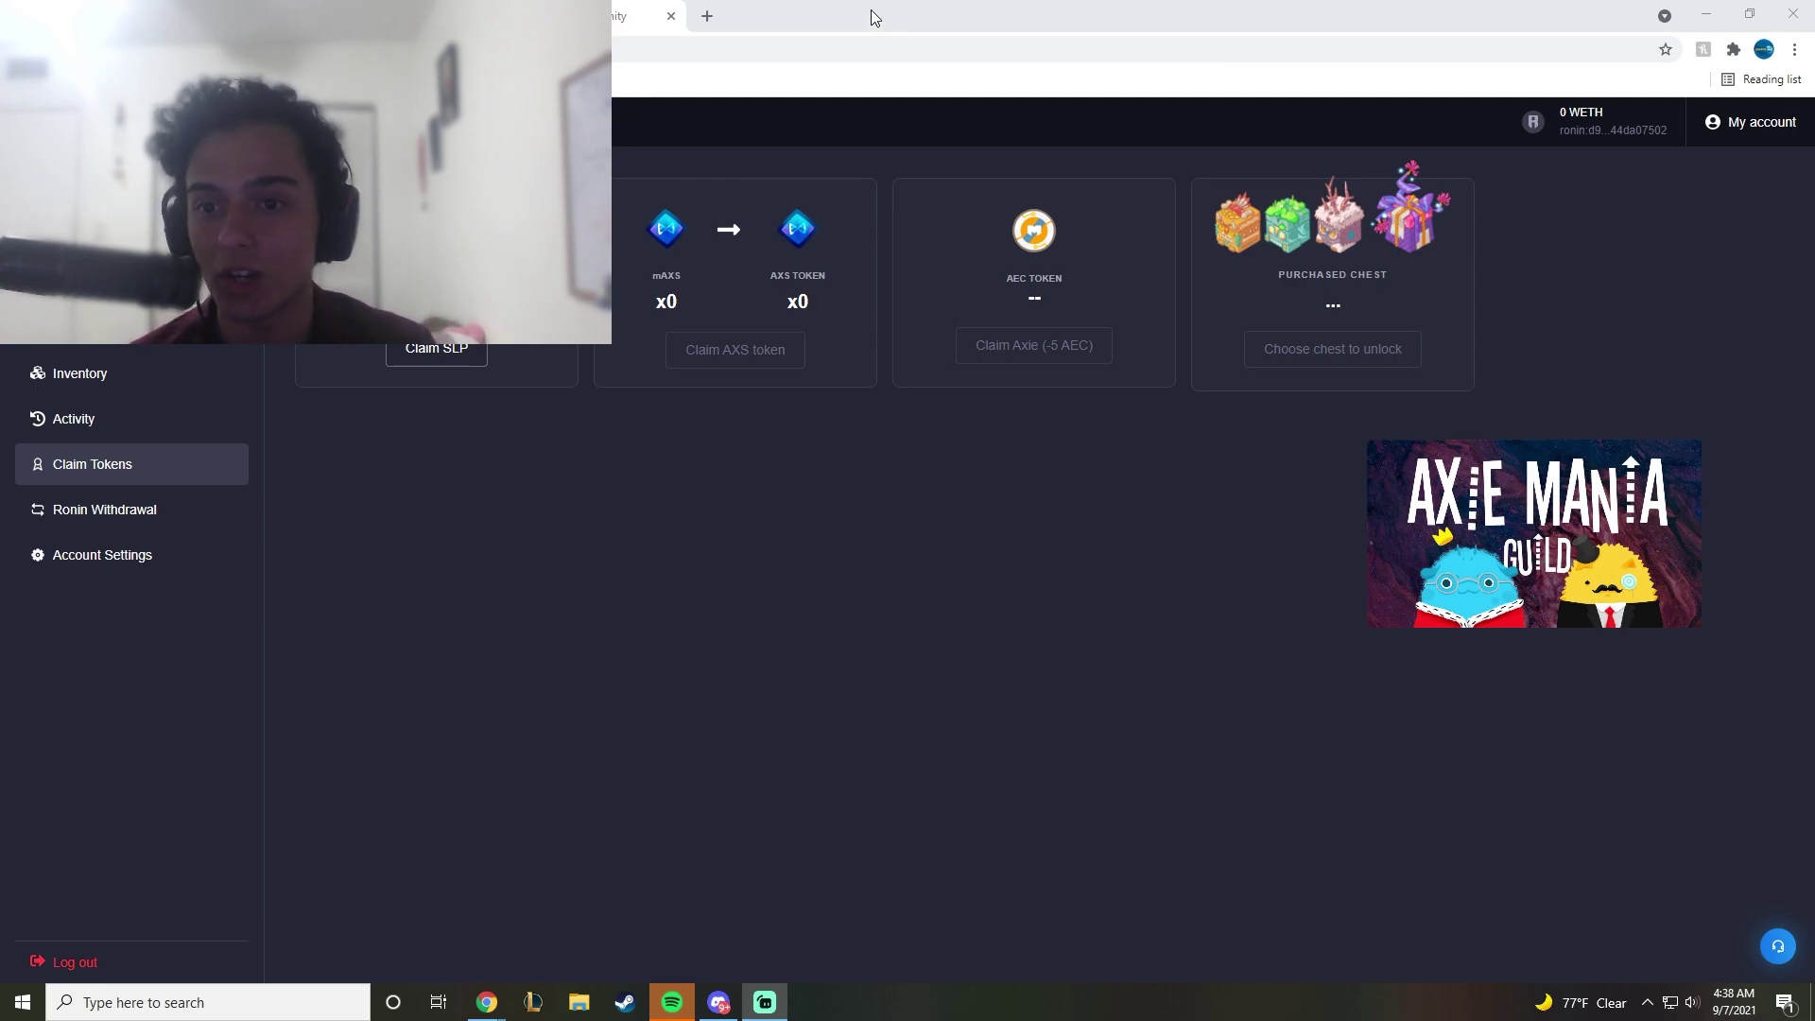
Step: Claim the claimable SLP in the Marketplace and approve the claim in the Ronin wallet
{"action": "left_click_drag", "start_coordinate": [873, 17], "coordinate": [1011, 63]}
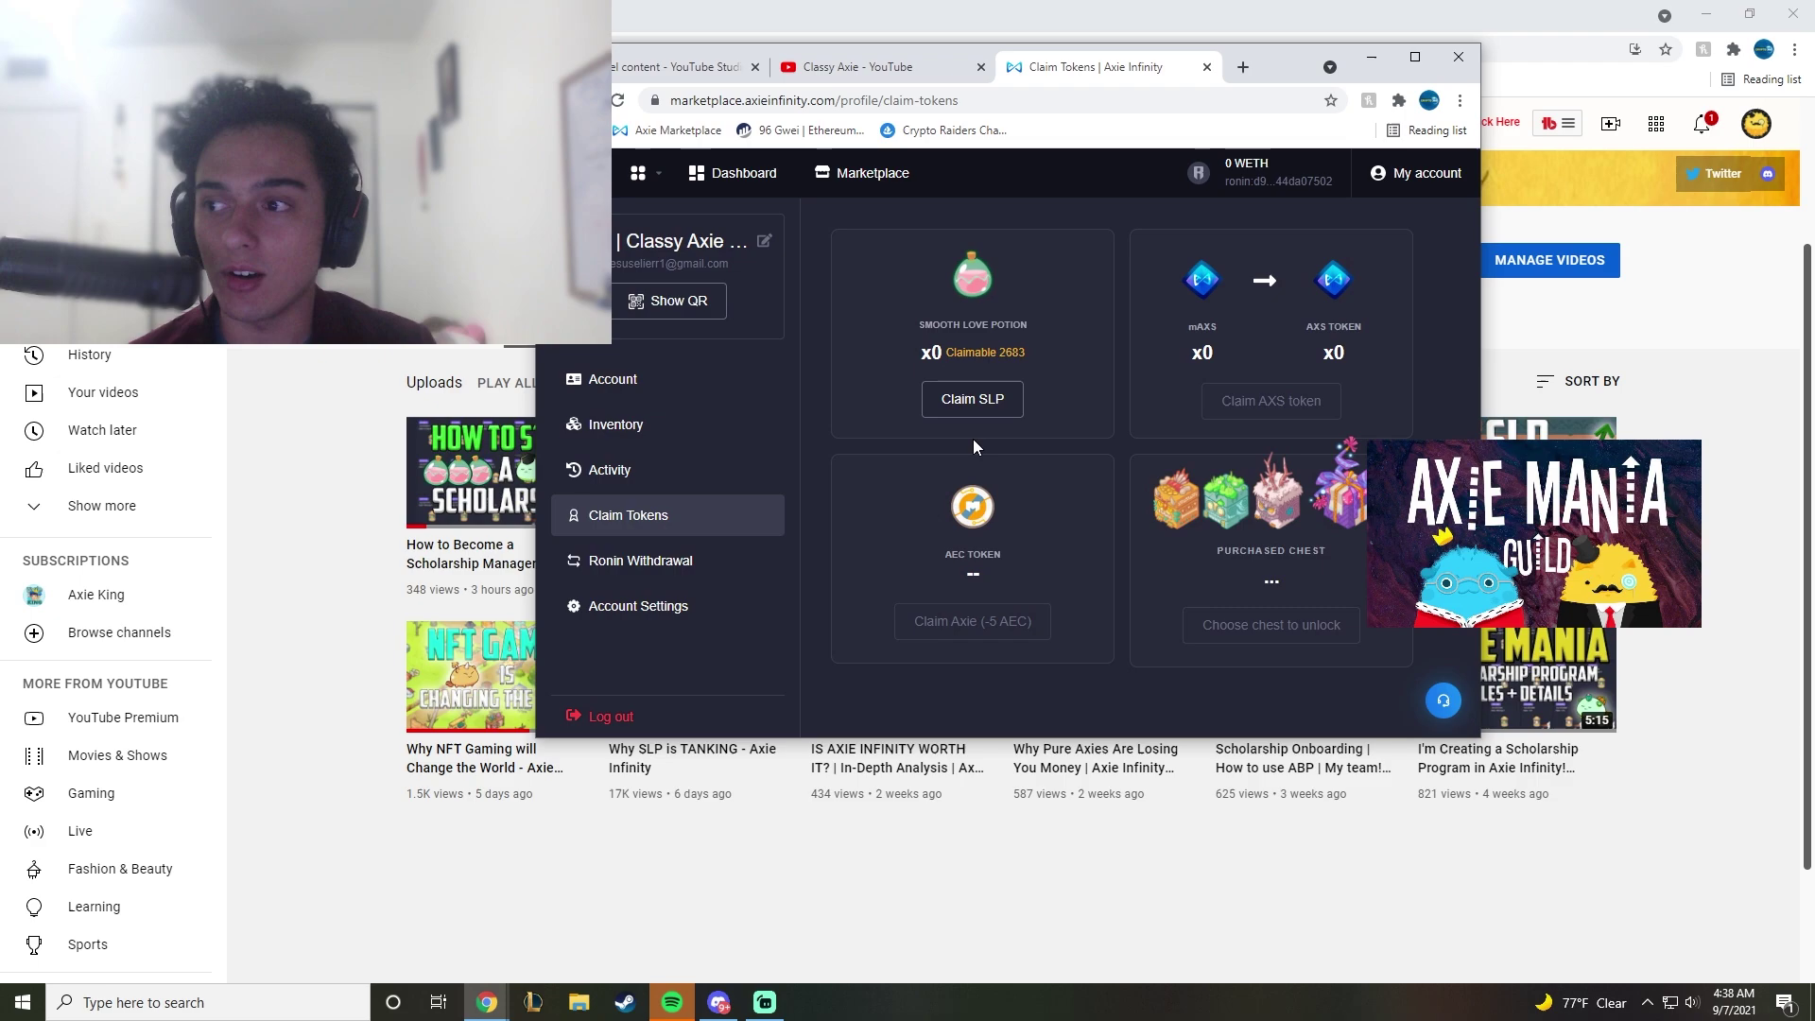
{"action": "left_click_drag", "start_coordinate": [963, 352], "coordinate": [946, 352]}
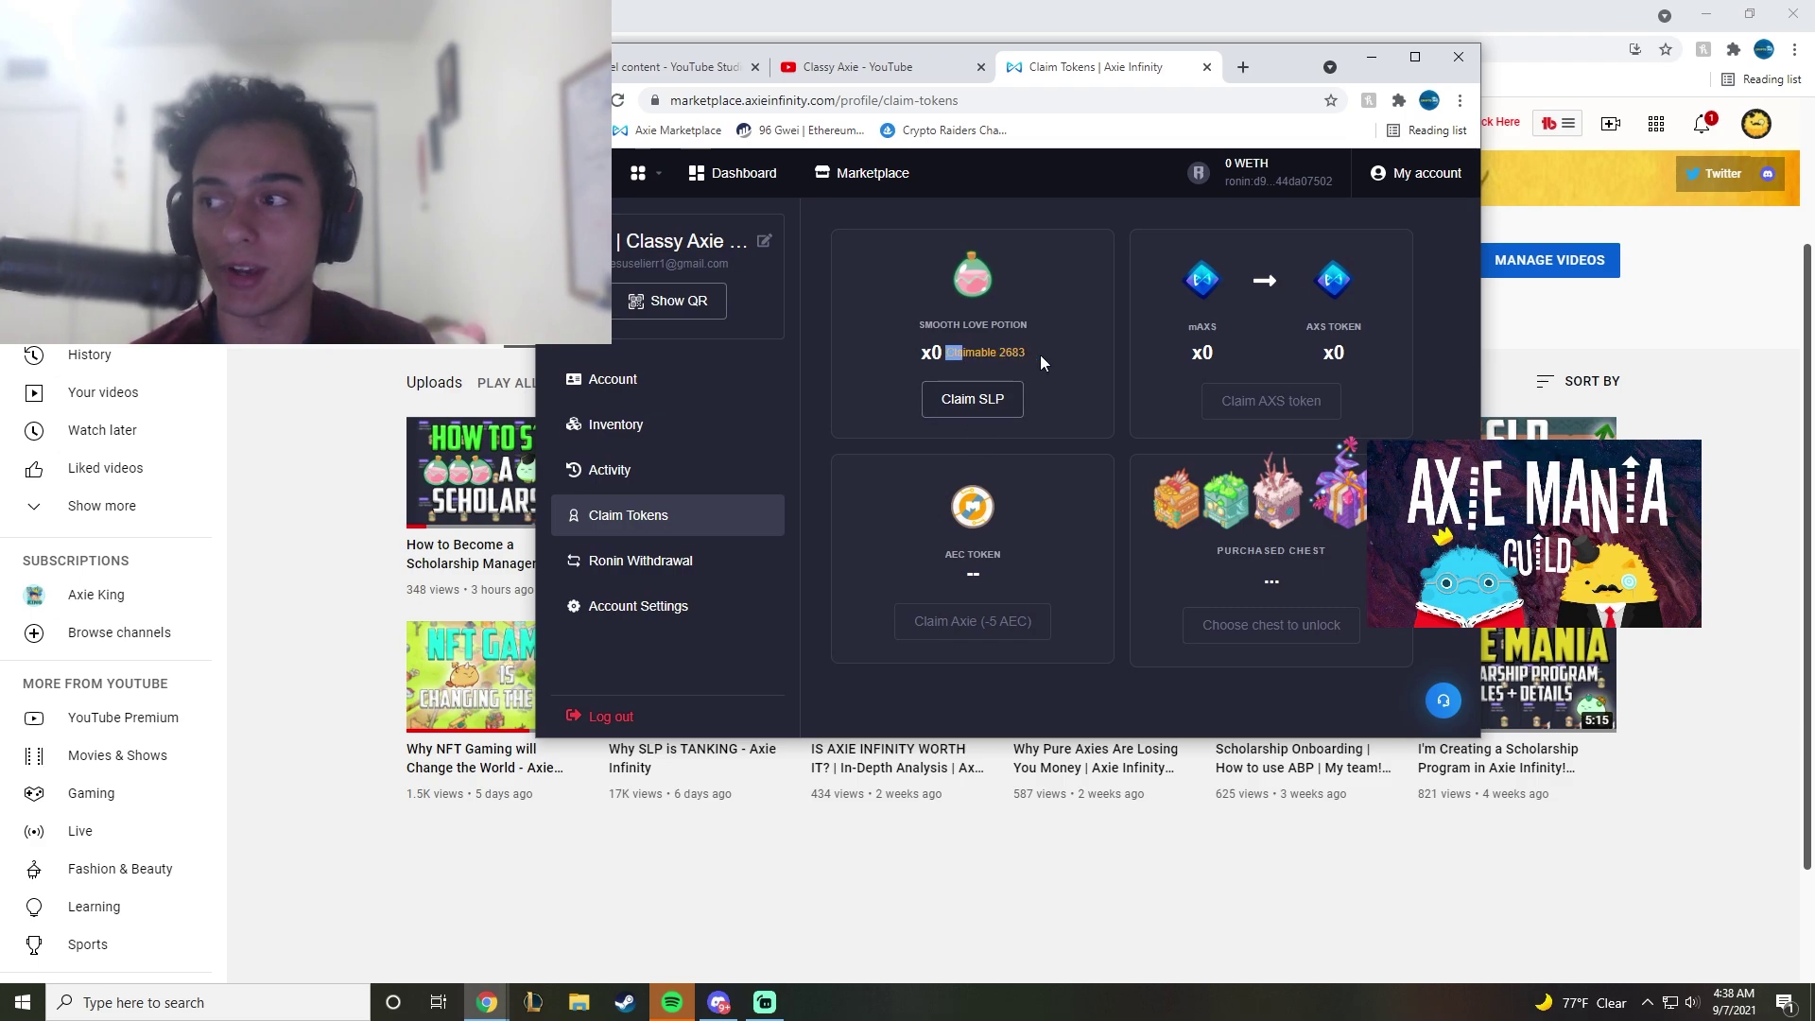
{"action": "left_click", "coordinate": [971, 398]}
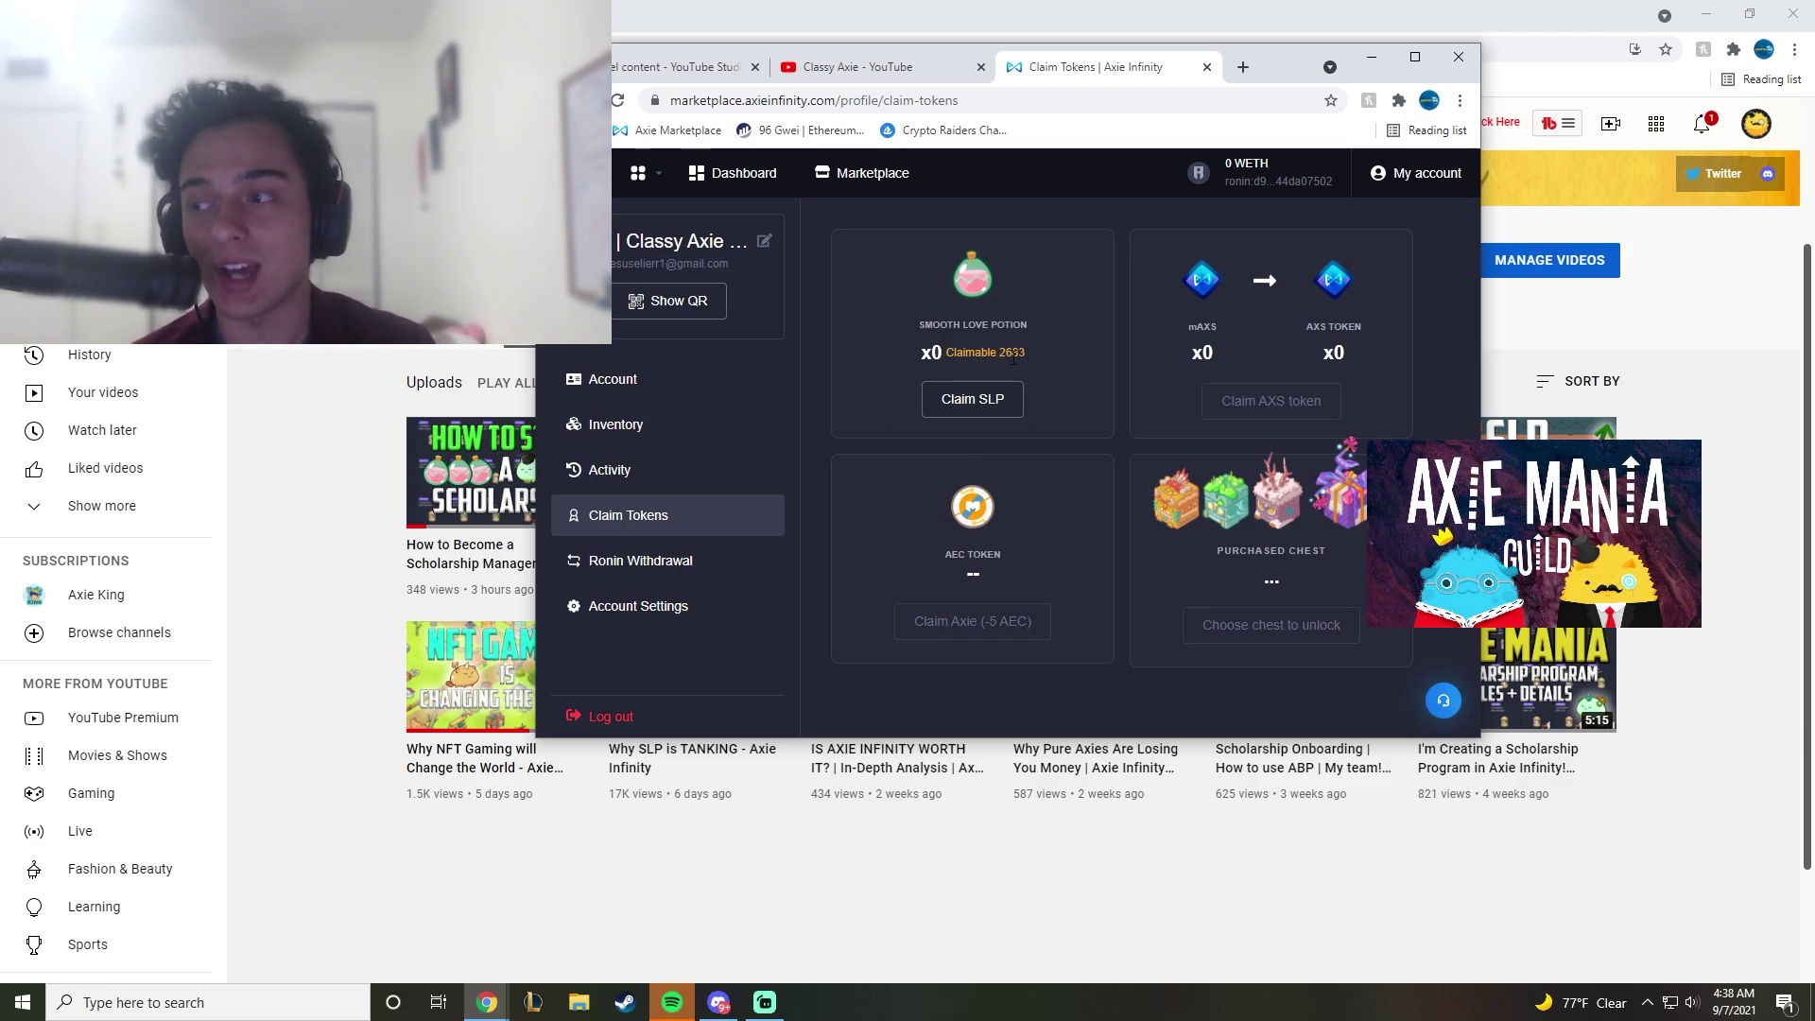
{"action": "left_click", "coordinate": [971, 398]}
{"action": "left_click", "coordinate": [952, 524]}
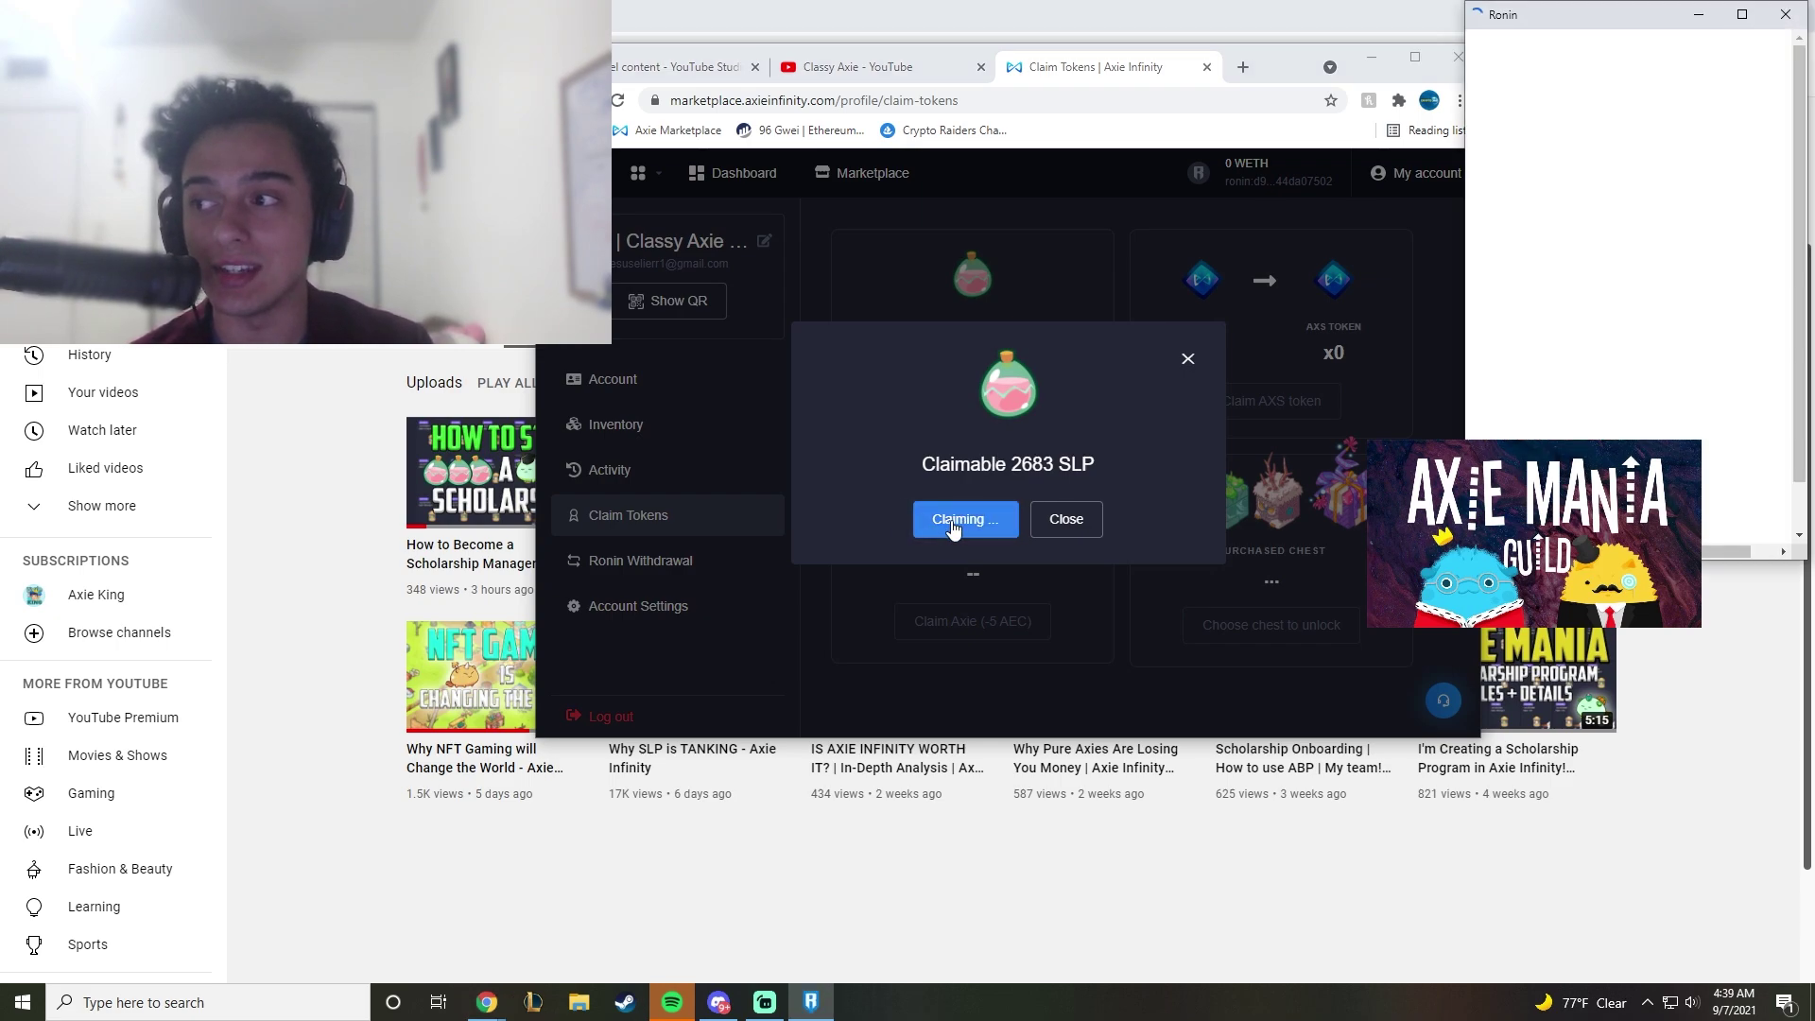
{"action": "scroll", "coordinate": [1647, 418], "scroll_direction": "down", "scroll_amount": 3}
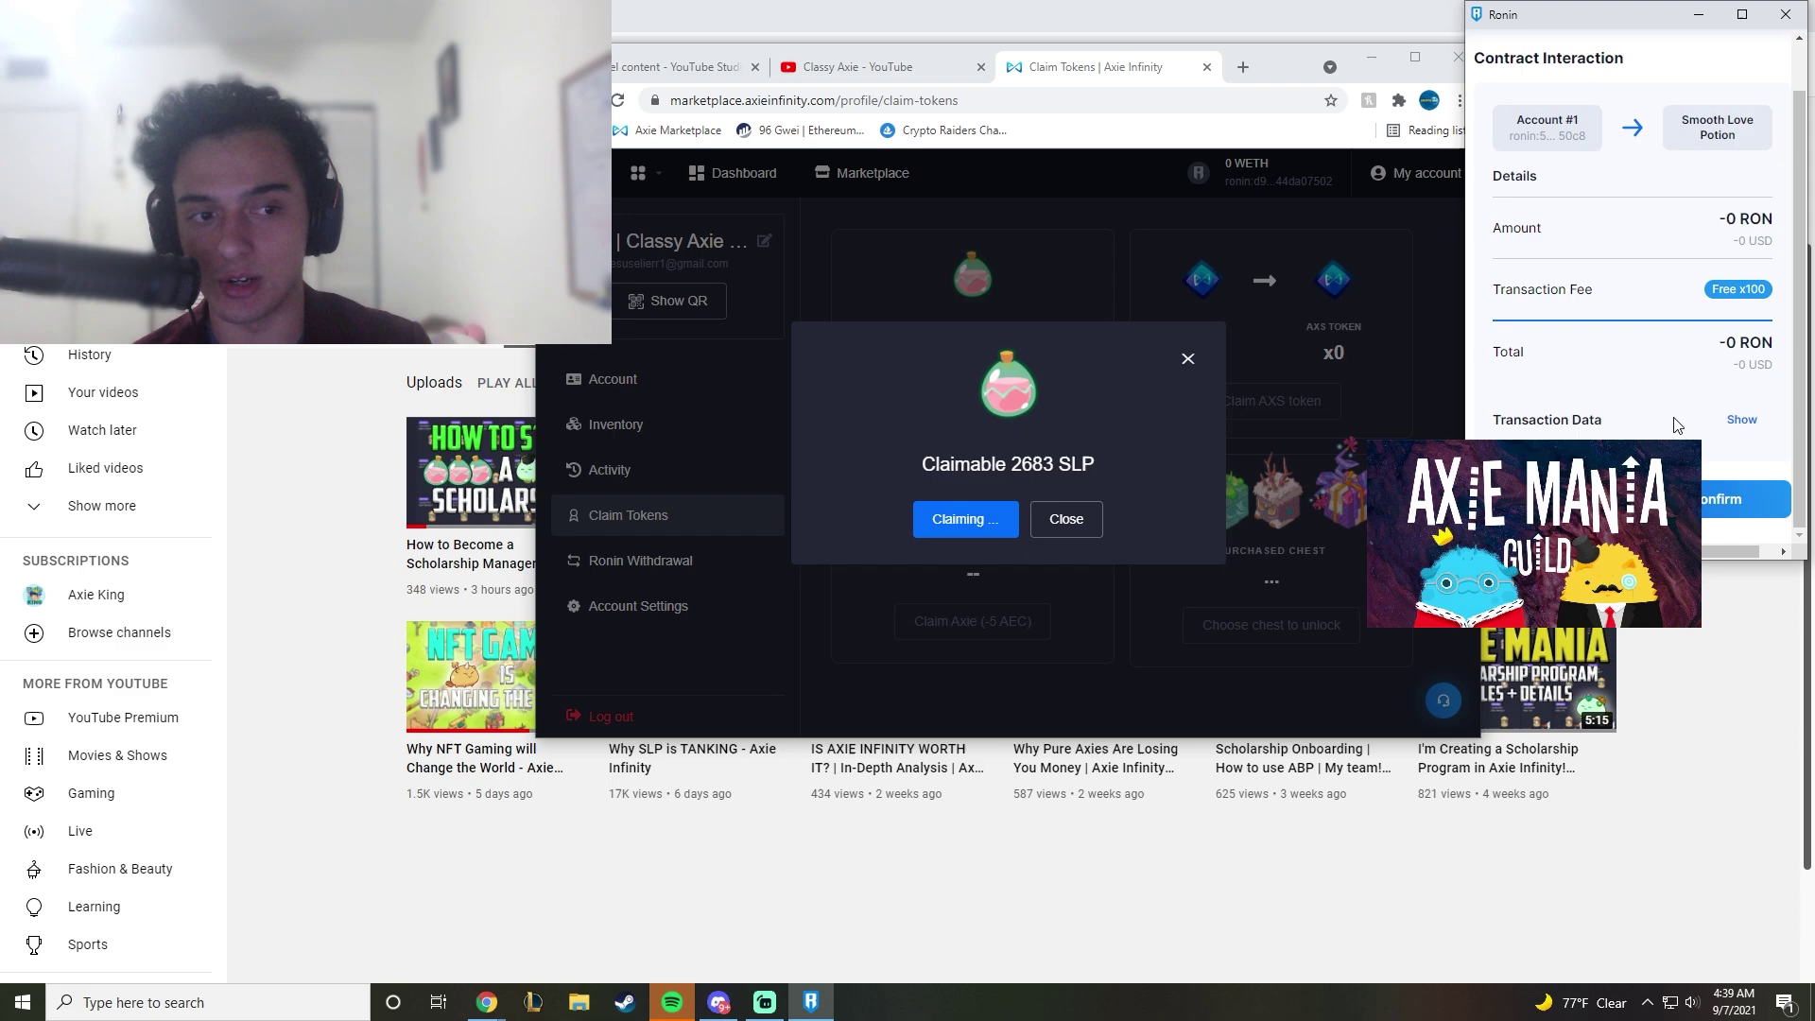
{"action": "left_click", "coordinate": [1706, 497]}
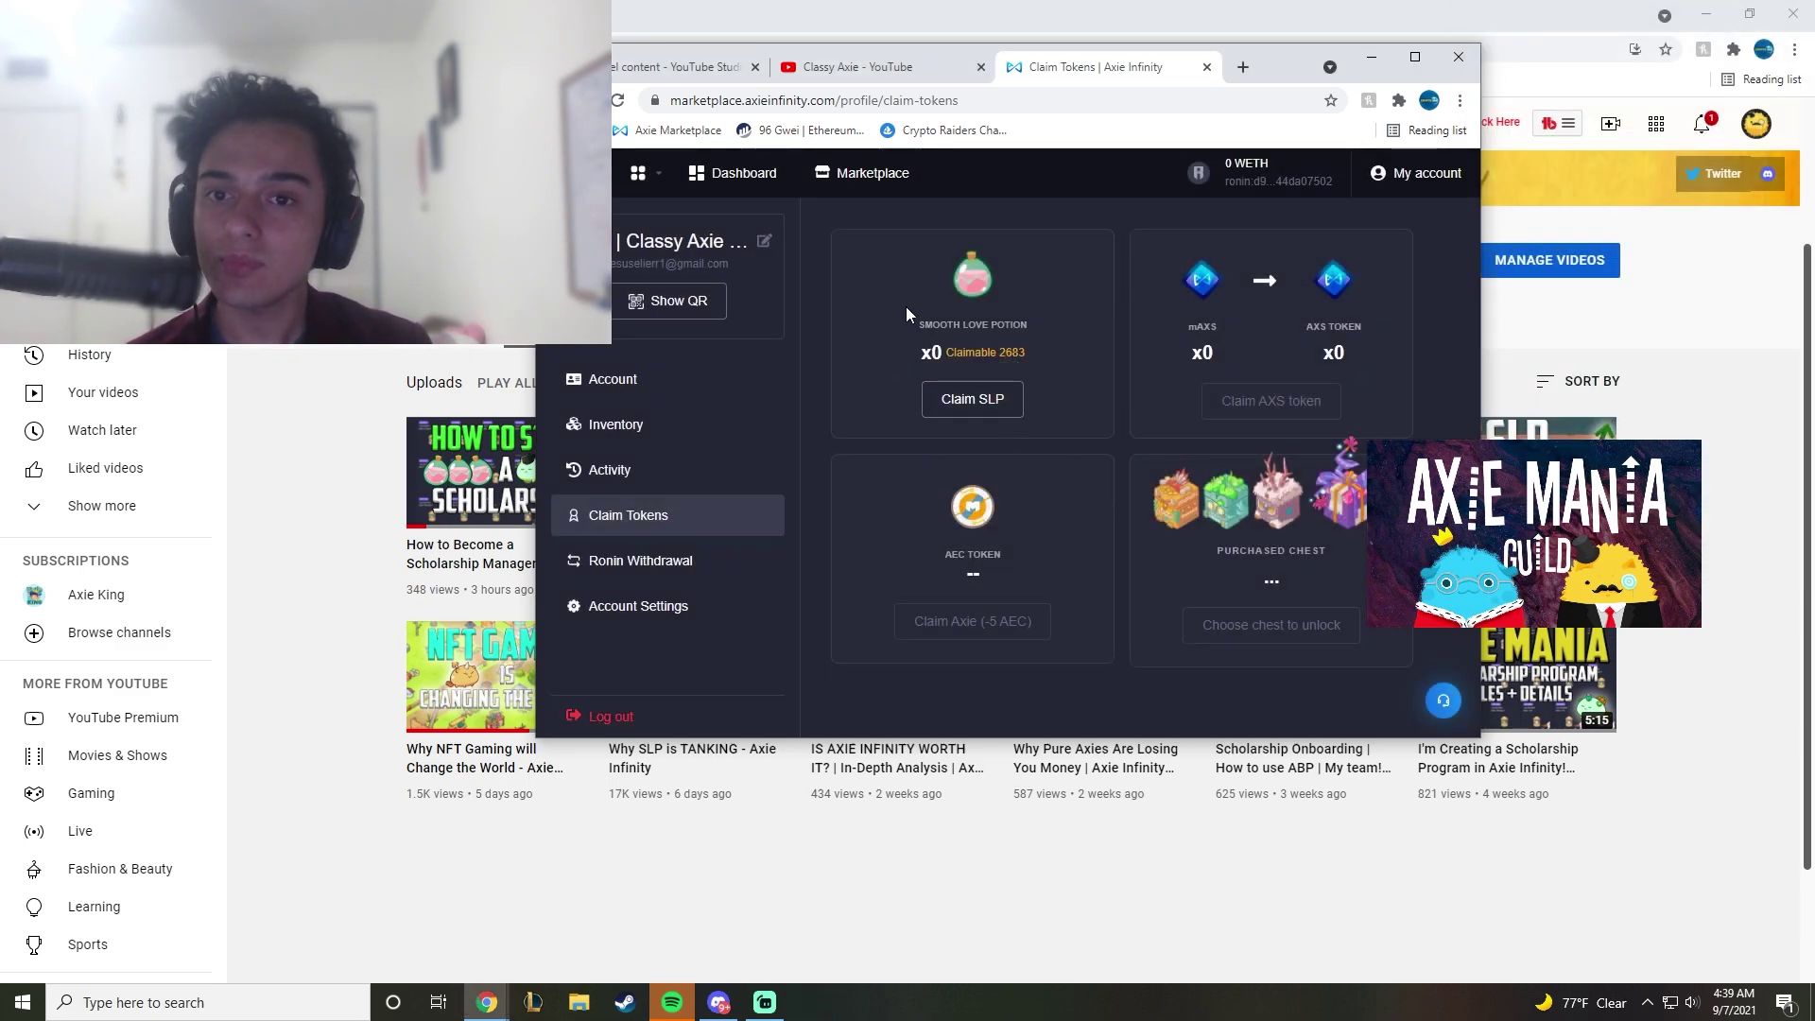
Step: Reload the Claim Tokens page to refresh the SLP balance
{"action": "left_click", "coordinate": [619, 101]}
{"action": "left_click_drag", "start_coordinate": [931, 351], "coordinate": [943, 350]}
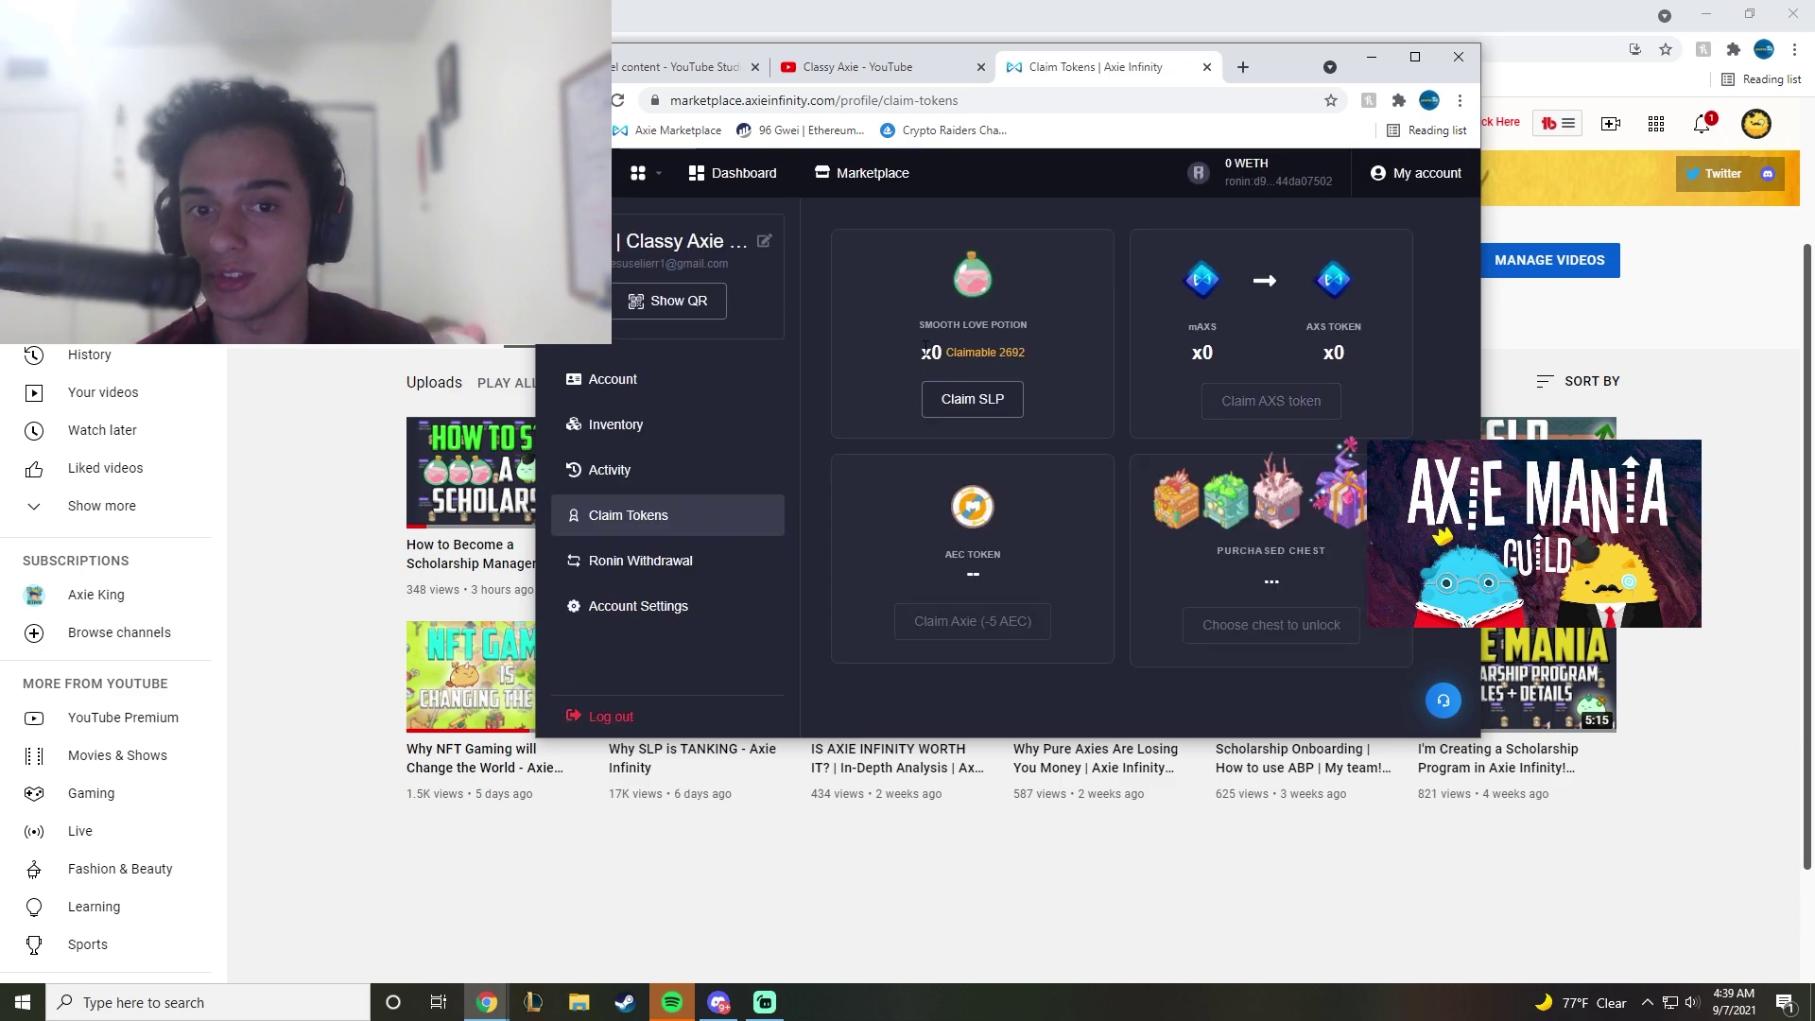
{"action": "left_click", "coordinate": [870, 283]}
{"action": "key", "text": "F5"}
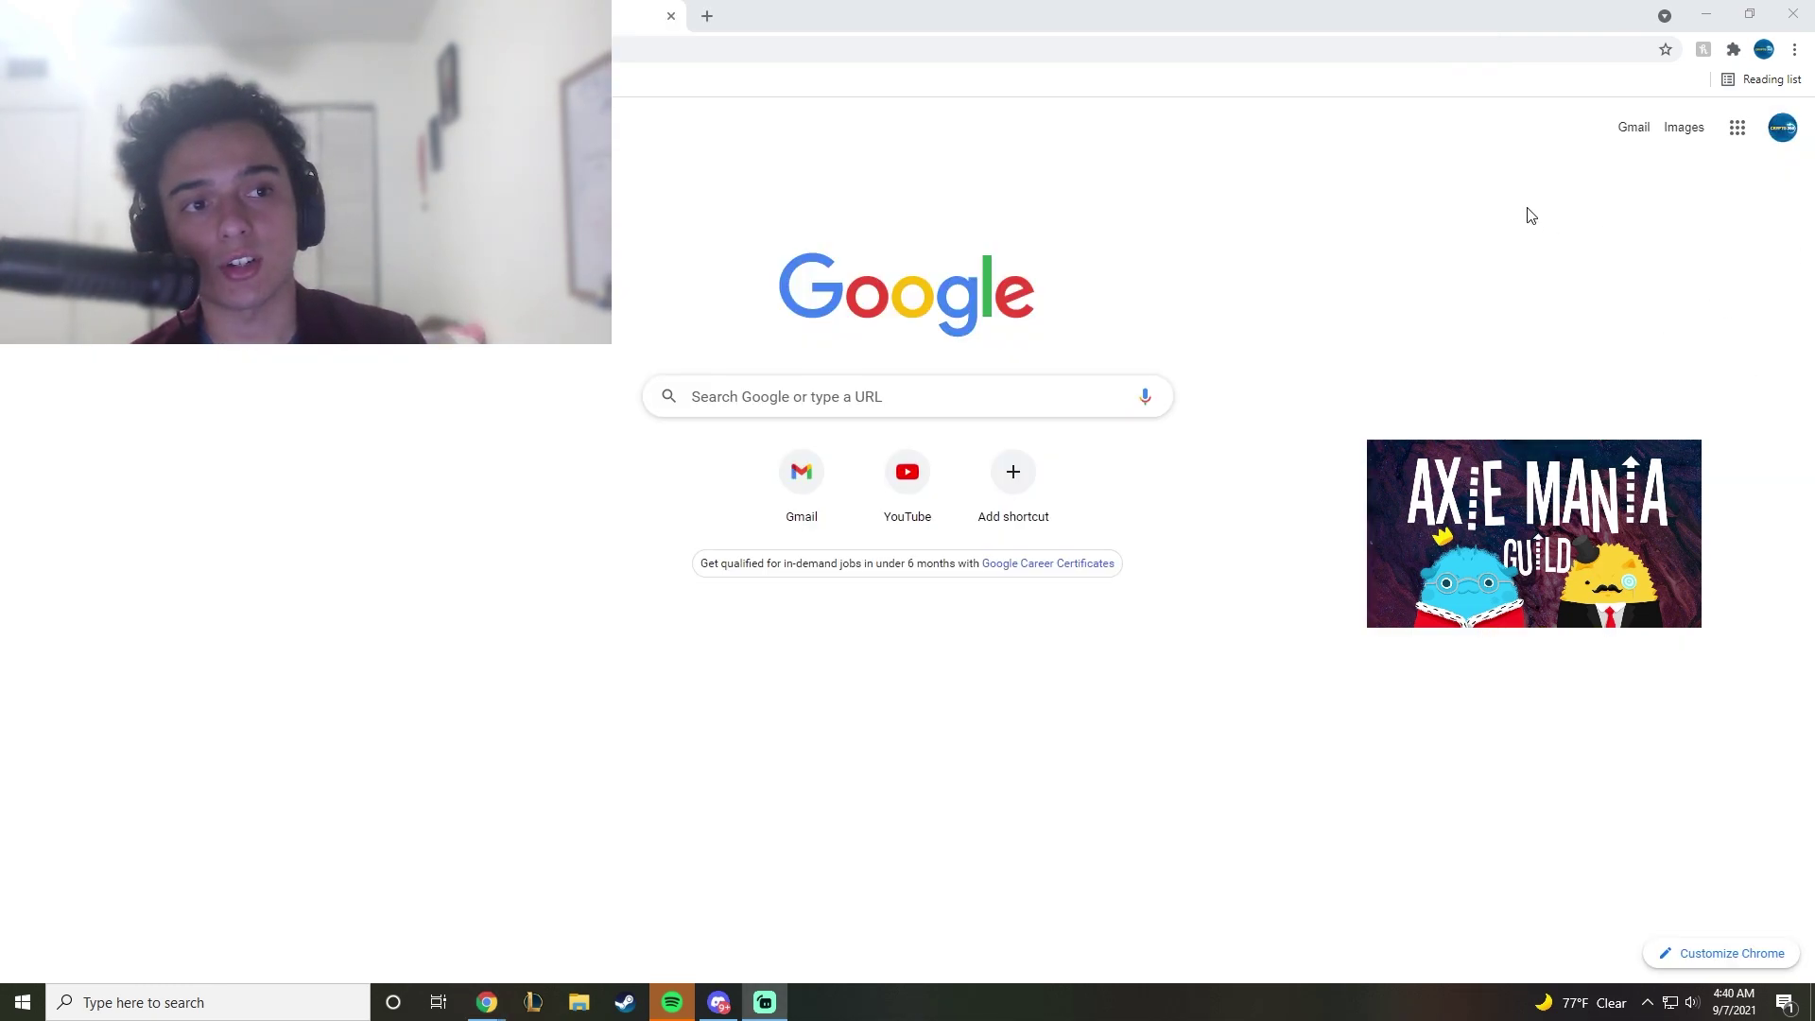
Step: Check in the Ronin Wallet extension that it now holds 2,692 SLP
{"action": "left_click", "coordinate": [1733, 49]}
{"action": "left_click", "coordinate": [1558, 406]}
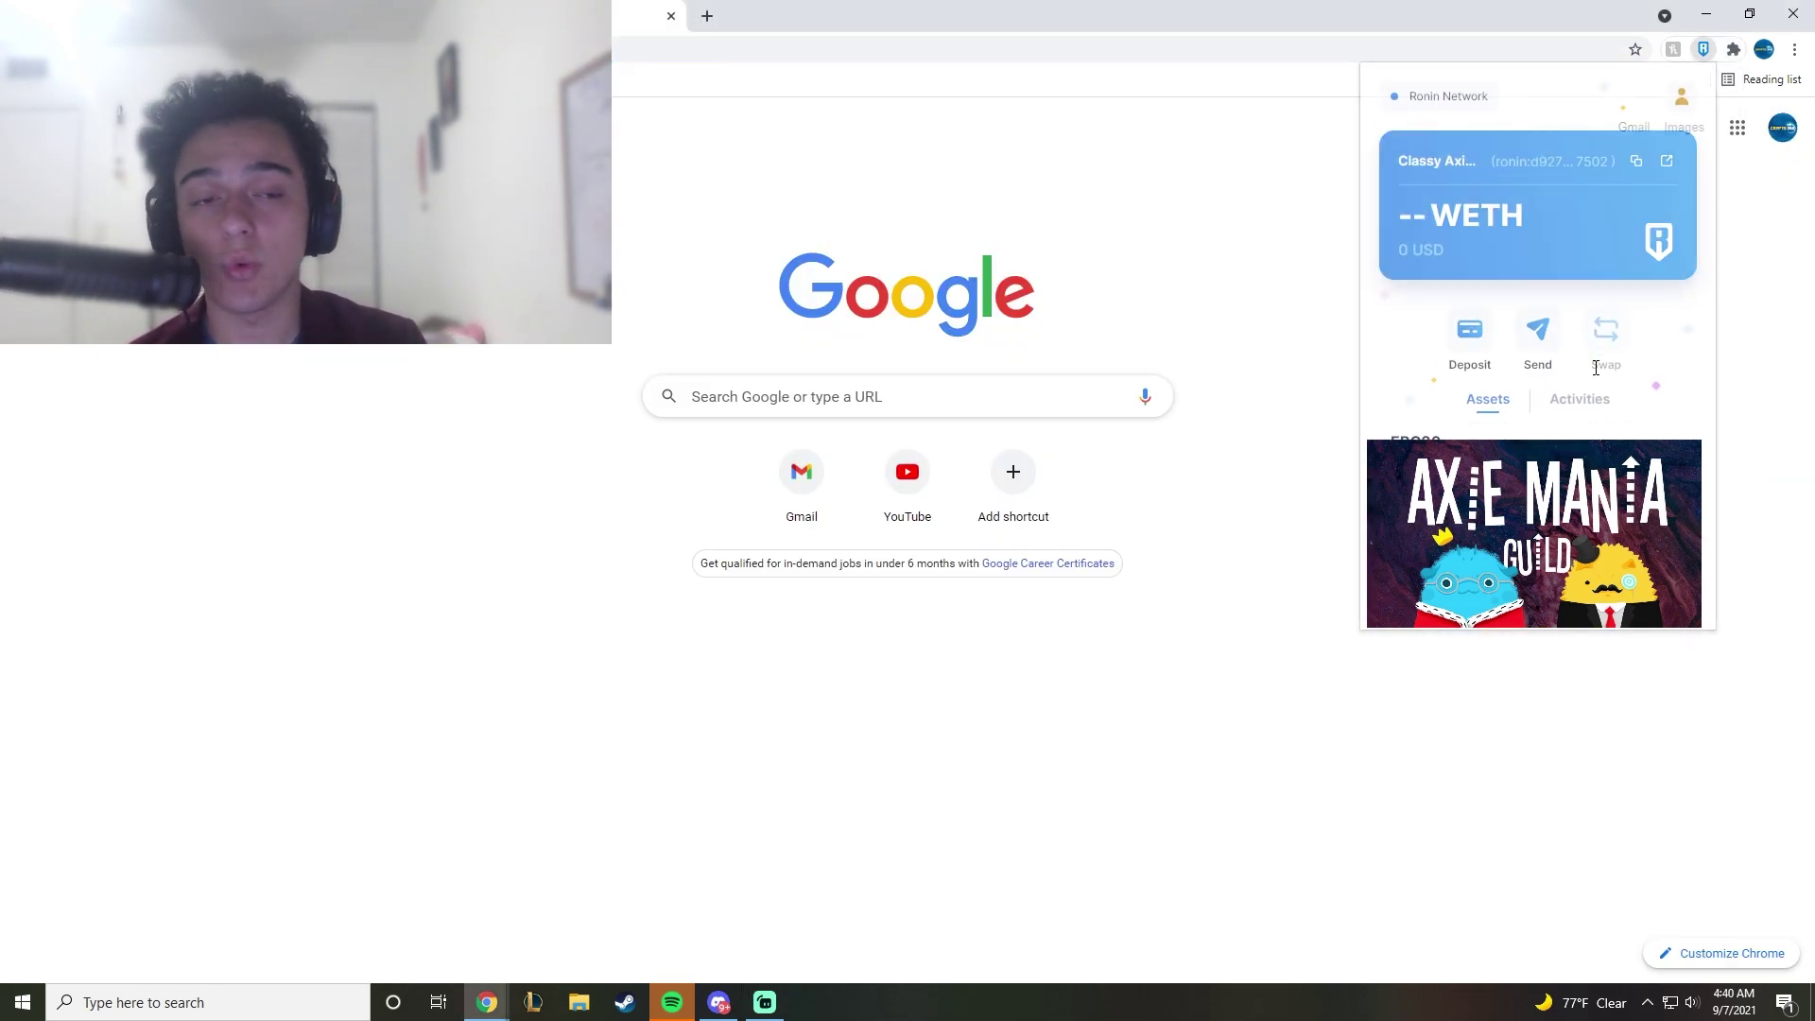
{"action": "scroll", "coordinate": [1569, 387], "scroll_direction": "down", "scroll_amount": 3}
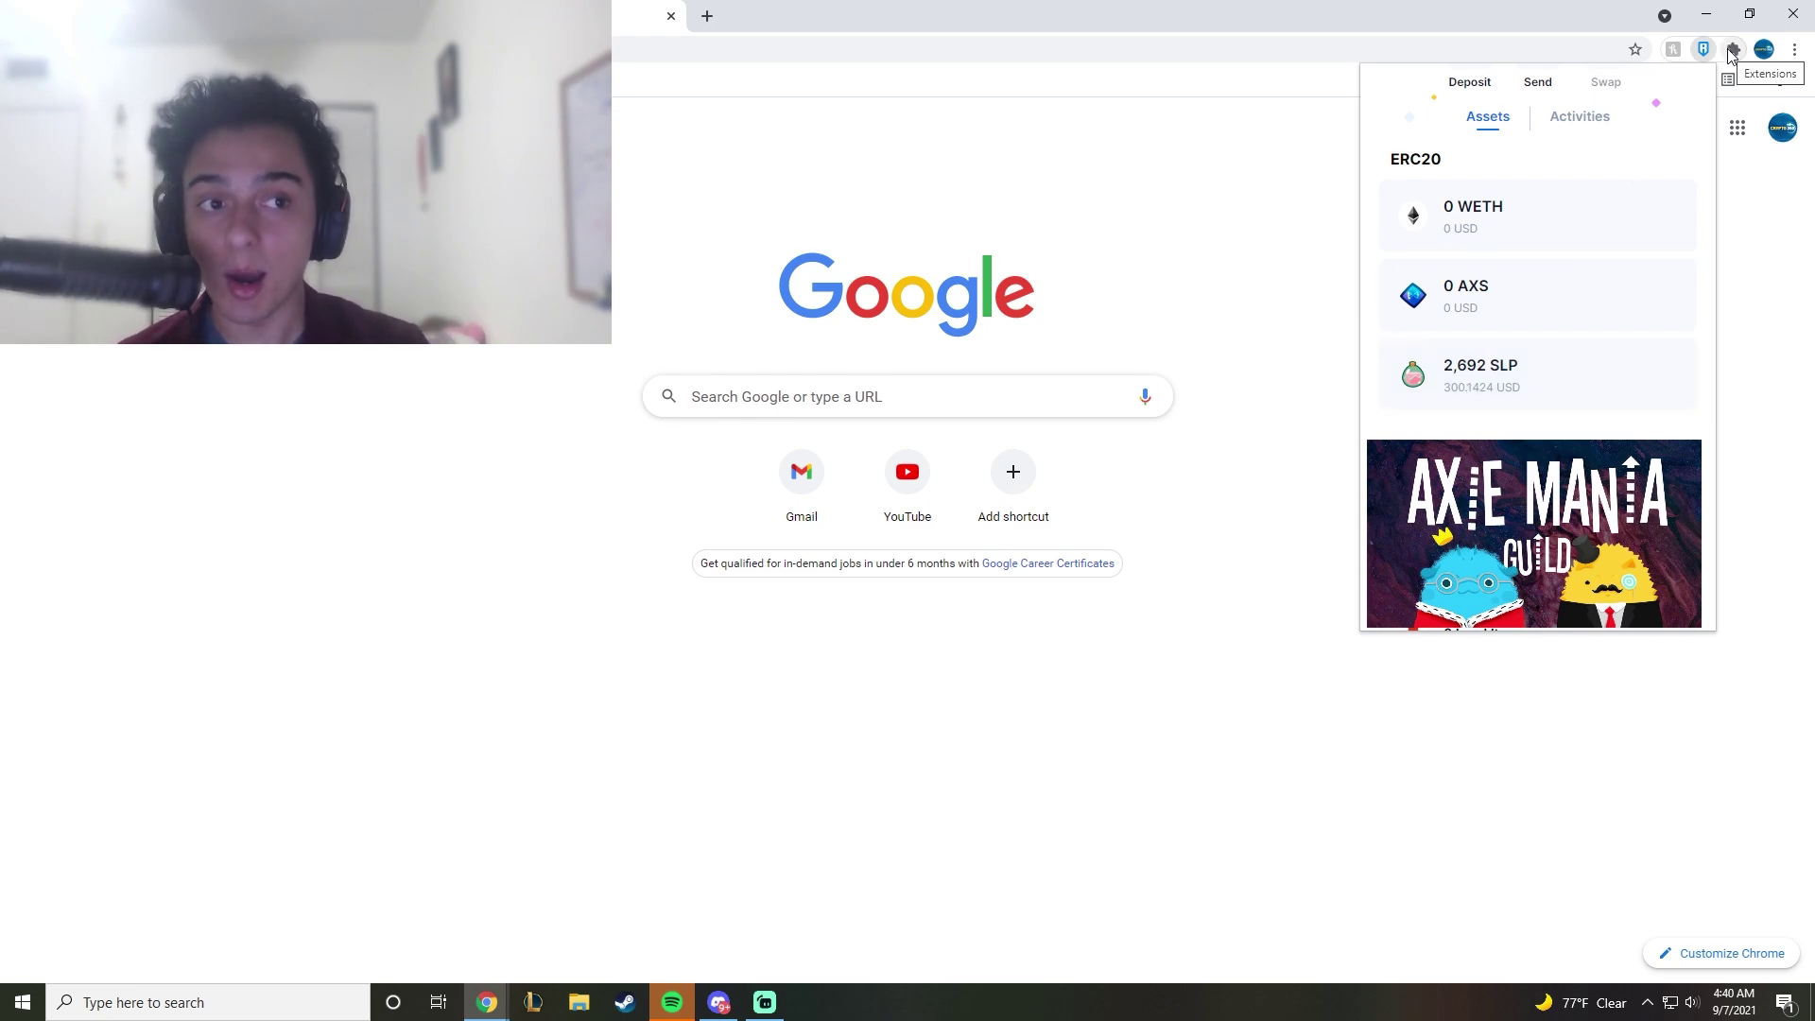
Step: Switch the Free VPN extension on
{"action": "left_click", "coordinate": [1732, 52]}
{"action": "left_click", "coordinate": [1551, 303]}
{"action": "left_click", "coordinate": [1551, 276]}
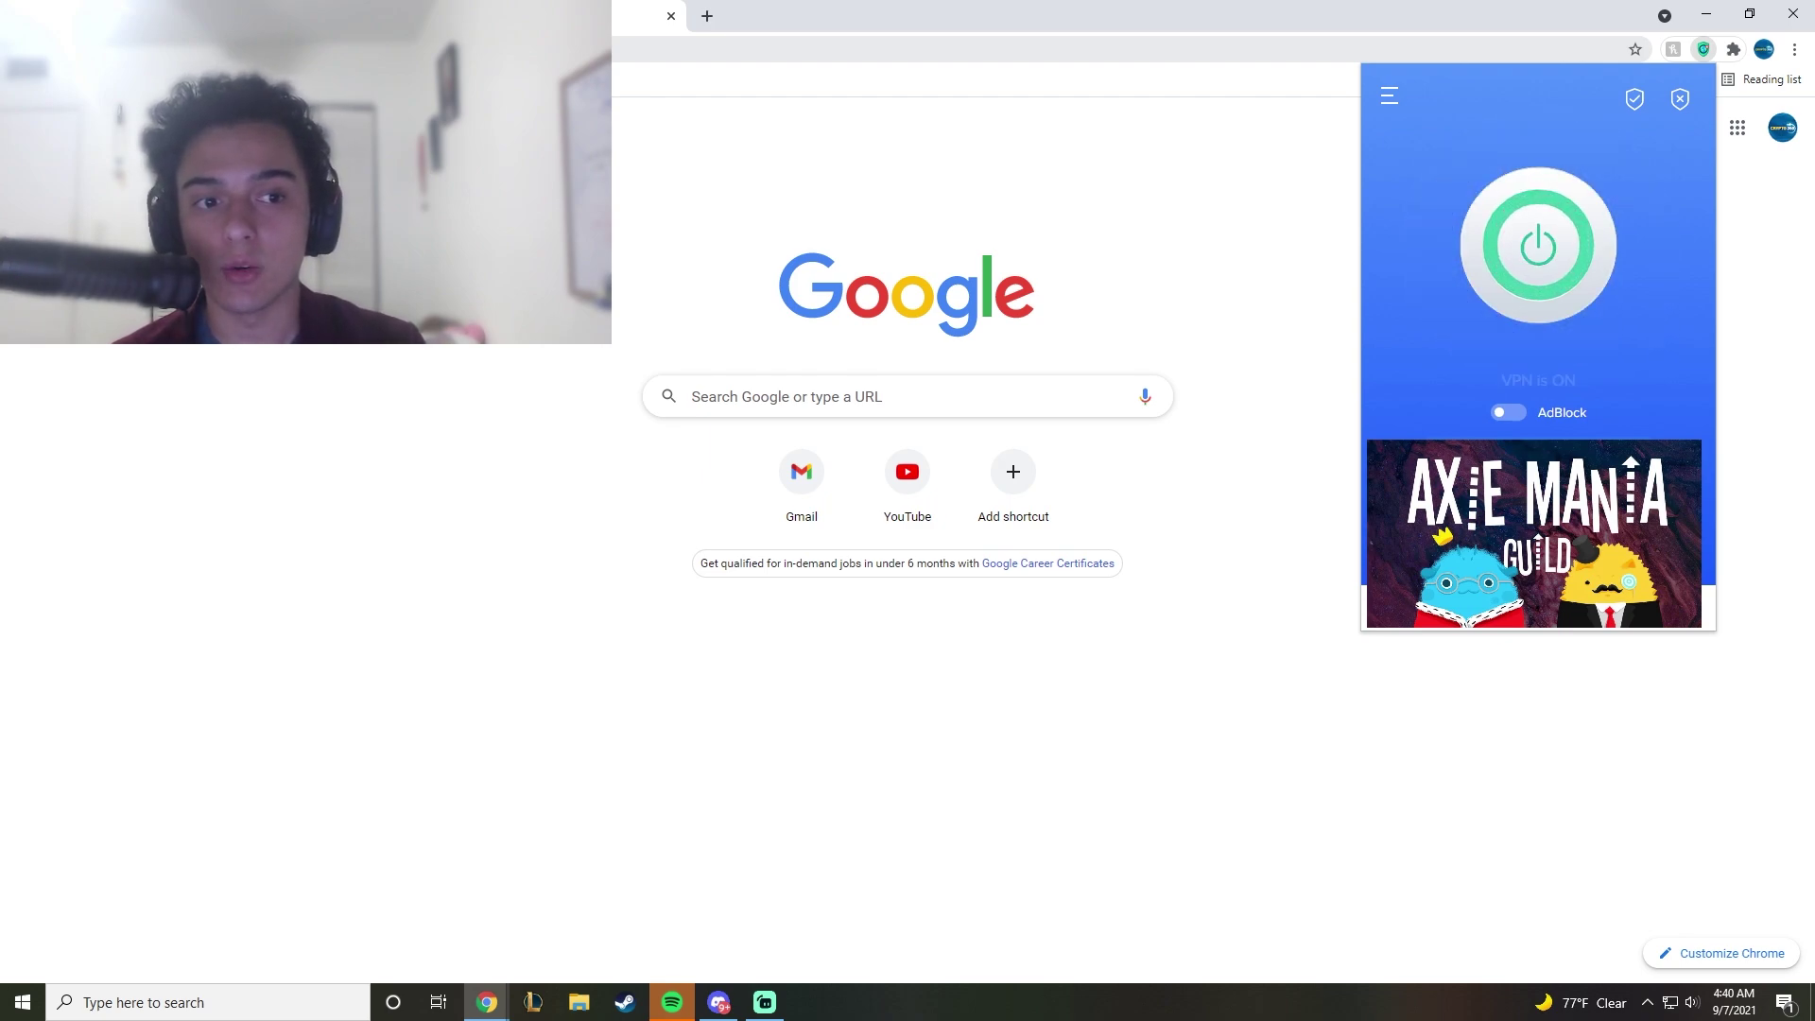
{"action": "key", "text": "ctrl+l"}
Step: Open Wallet > Fiat and Spot and start a deposit on the SLP row
{"action": "key", "text": "Escape"}
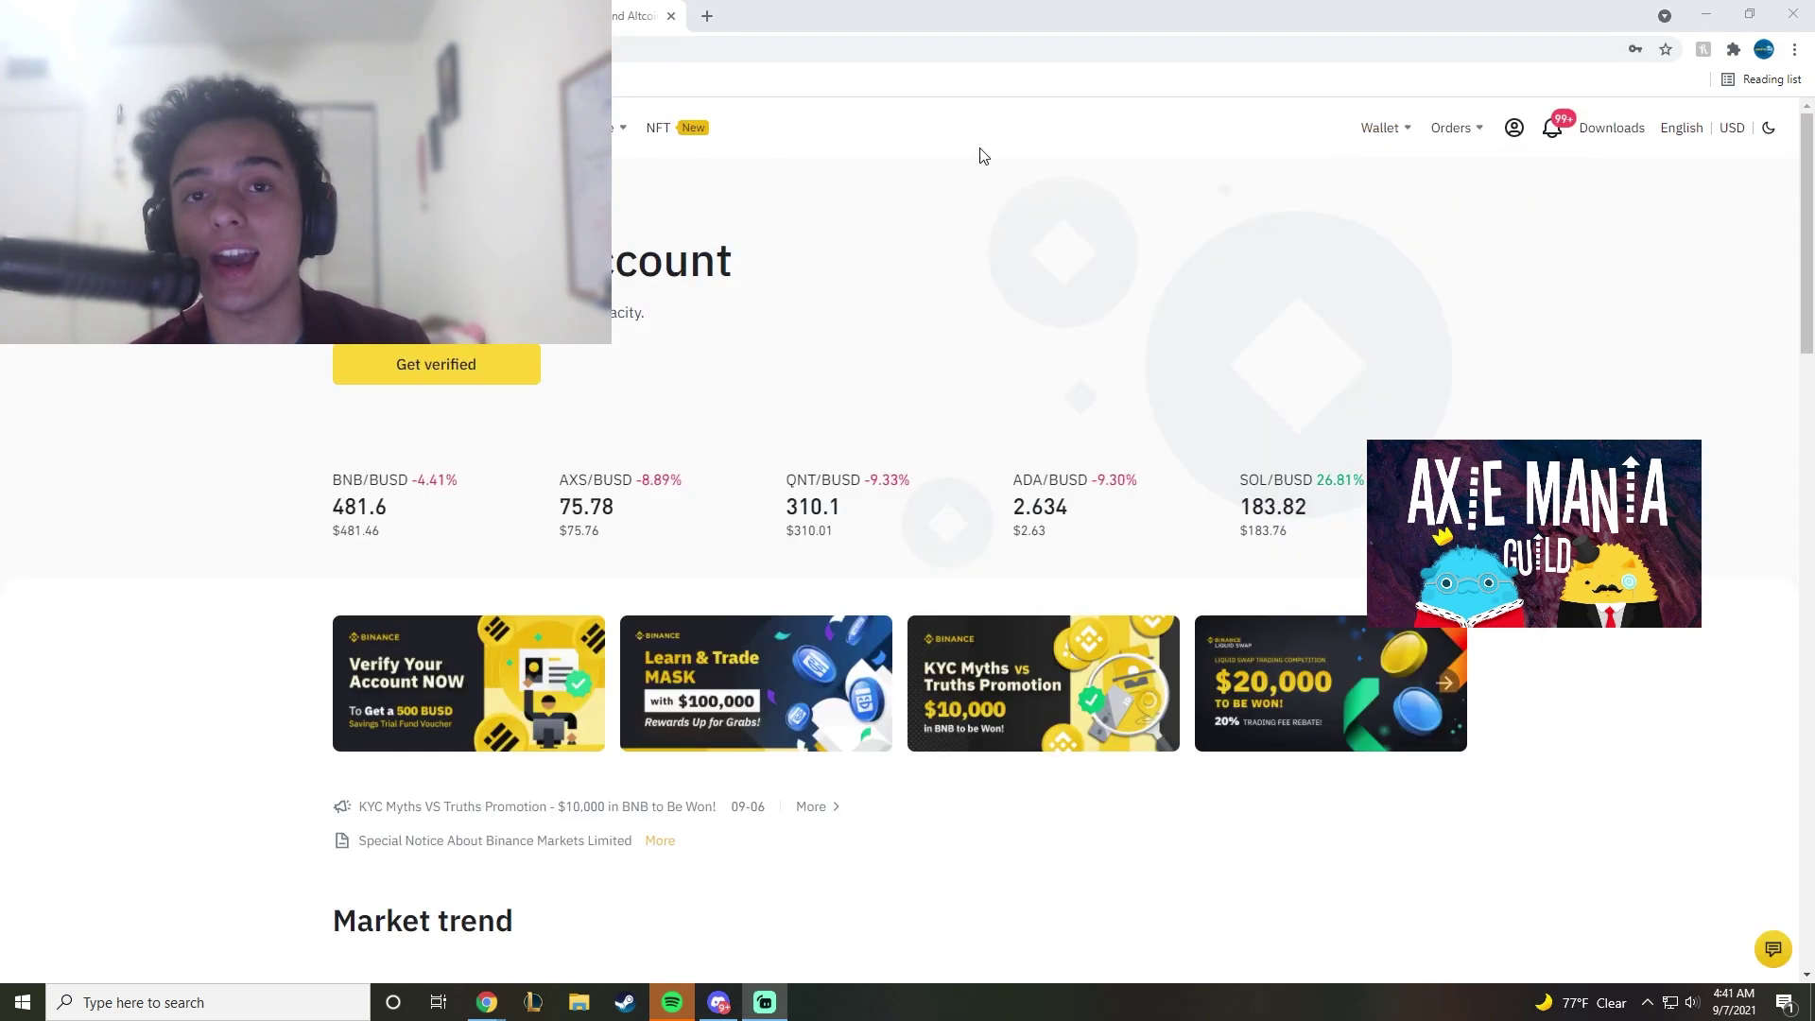
{"action": "mouse_move", "coordinate": [1403, 140]}
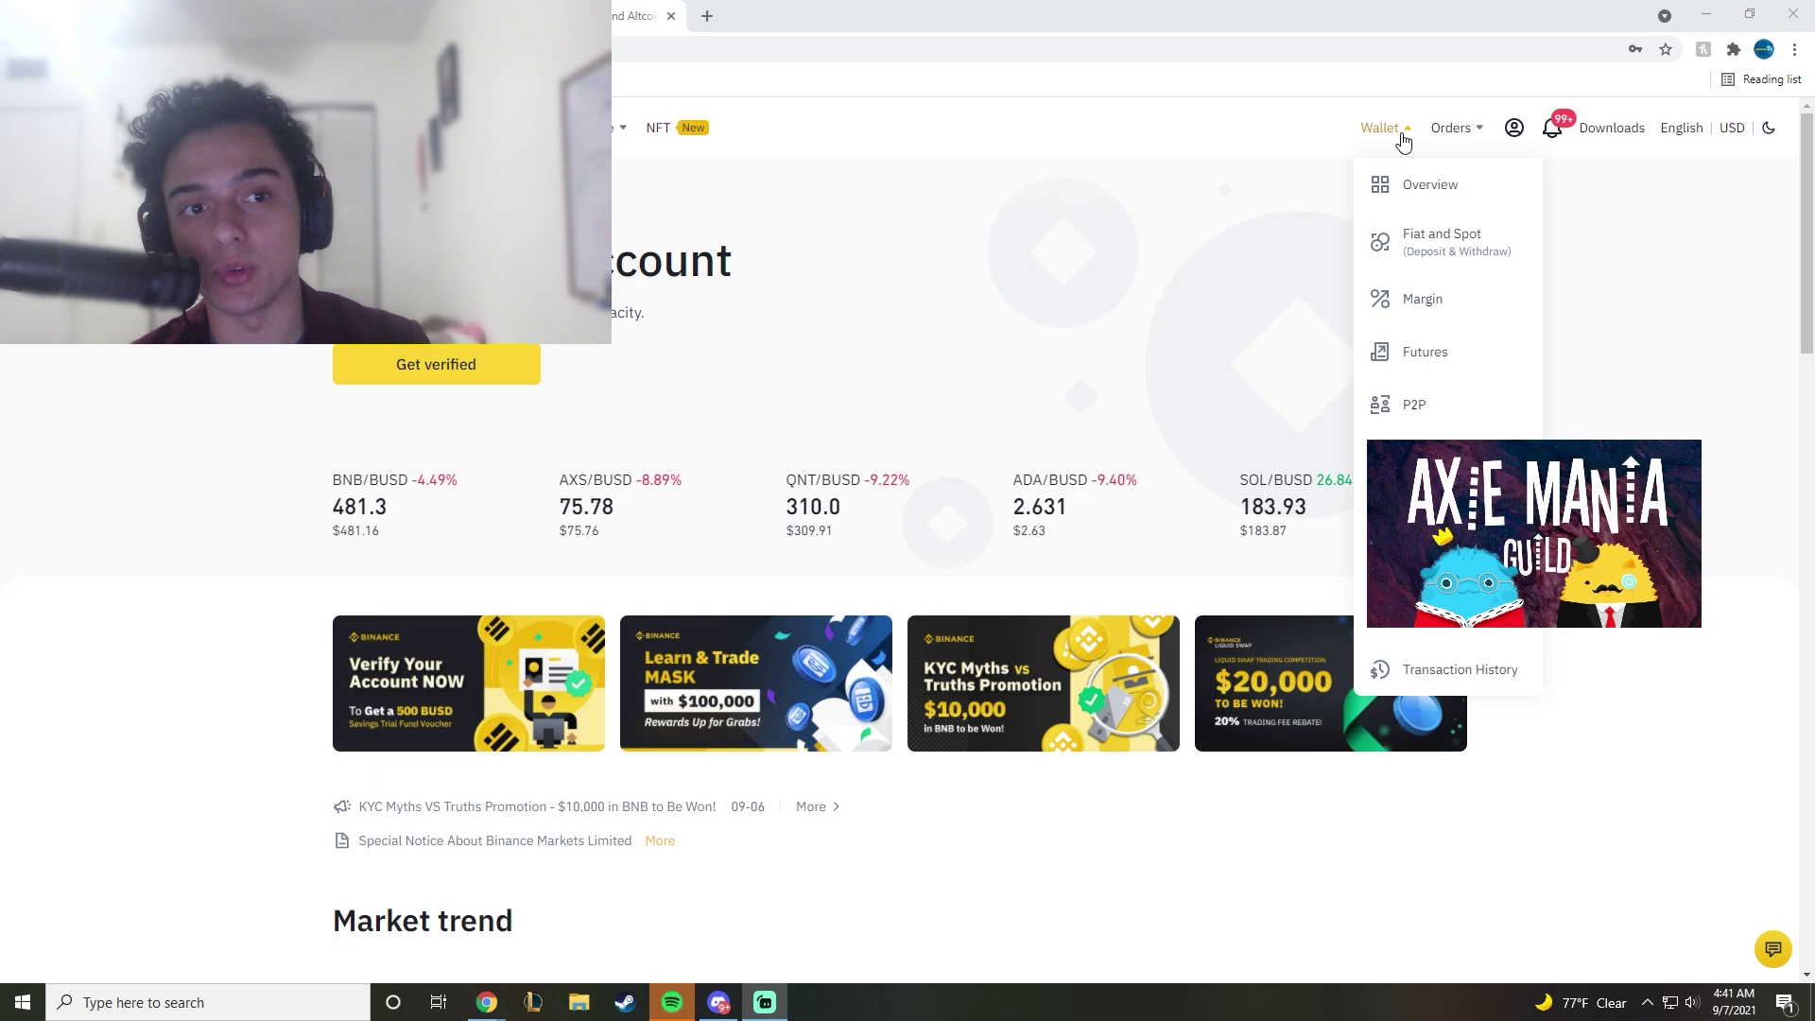
{"action": "left_click", "coordinate": [1451, 257]}
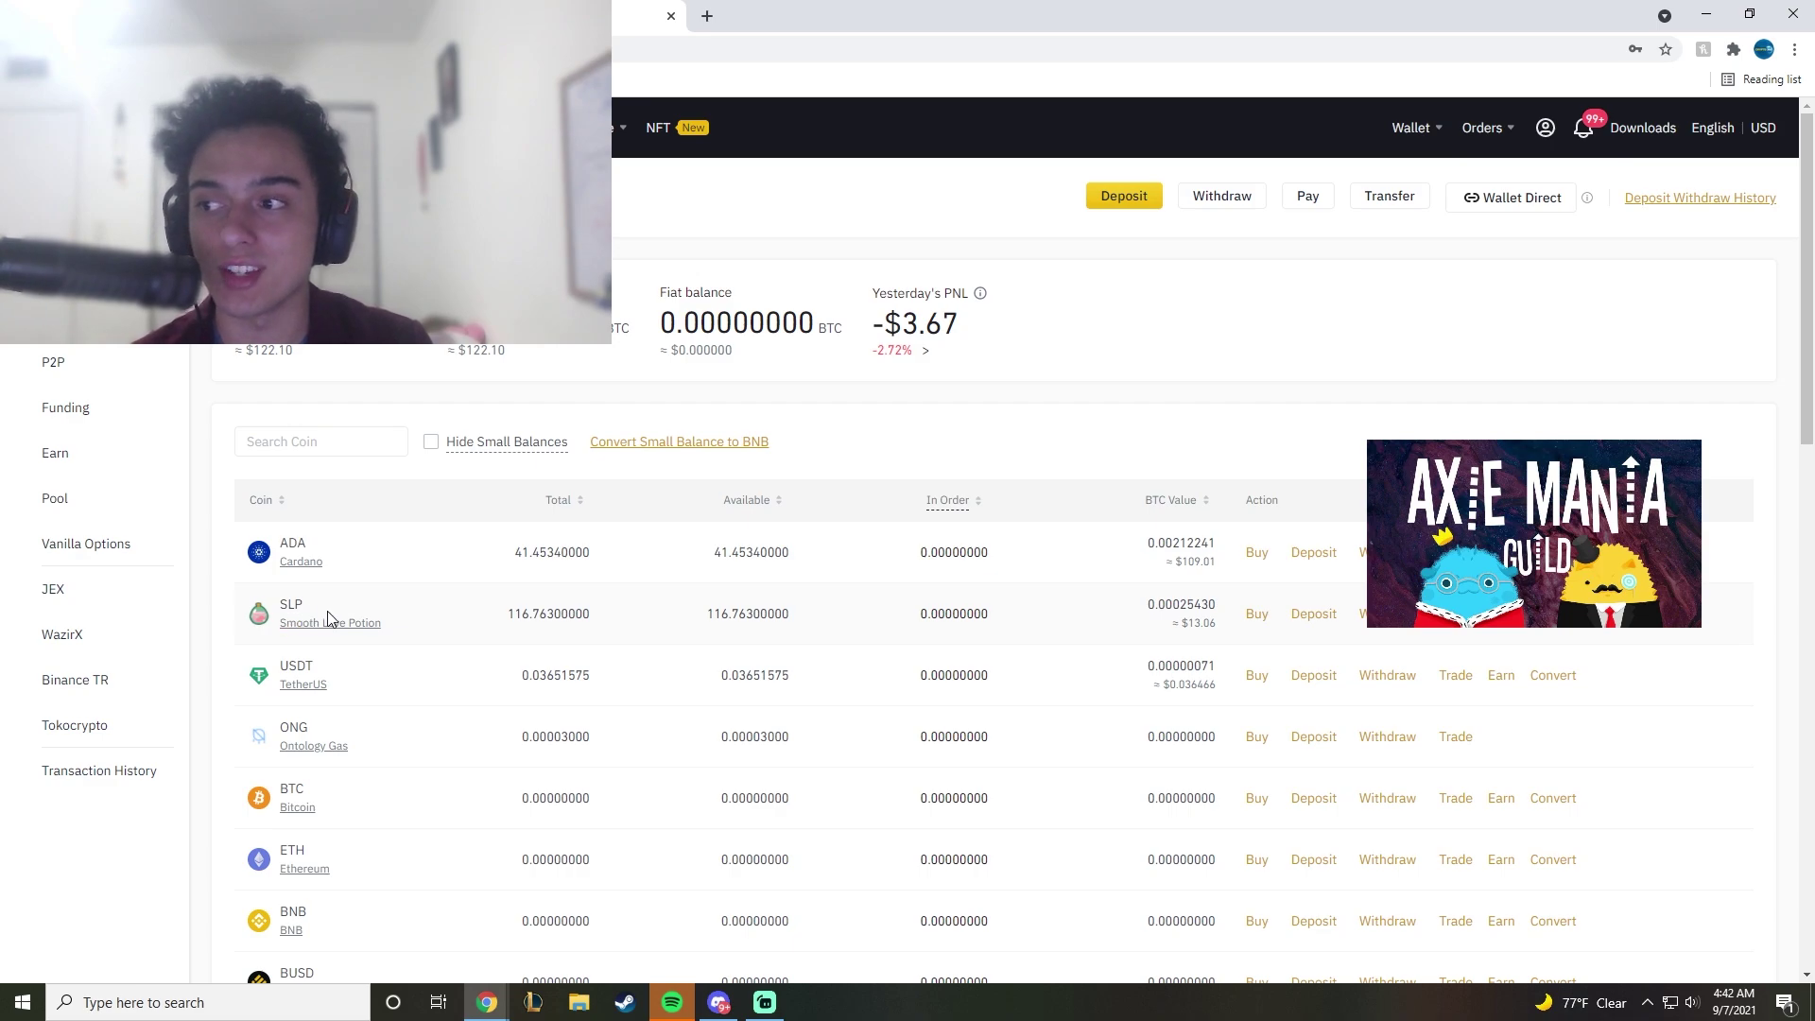
{"action": "left_click", "coordinate": [1314, 614]}
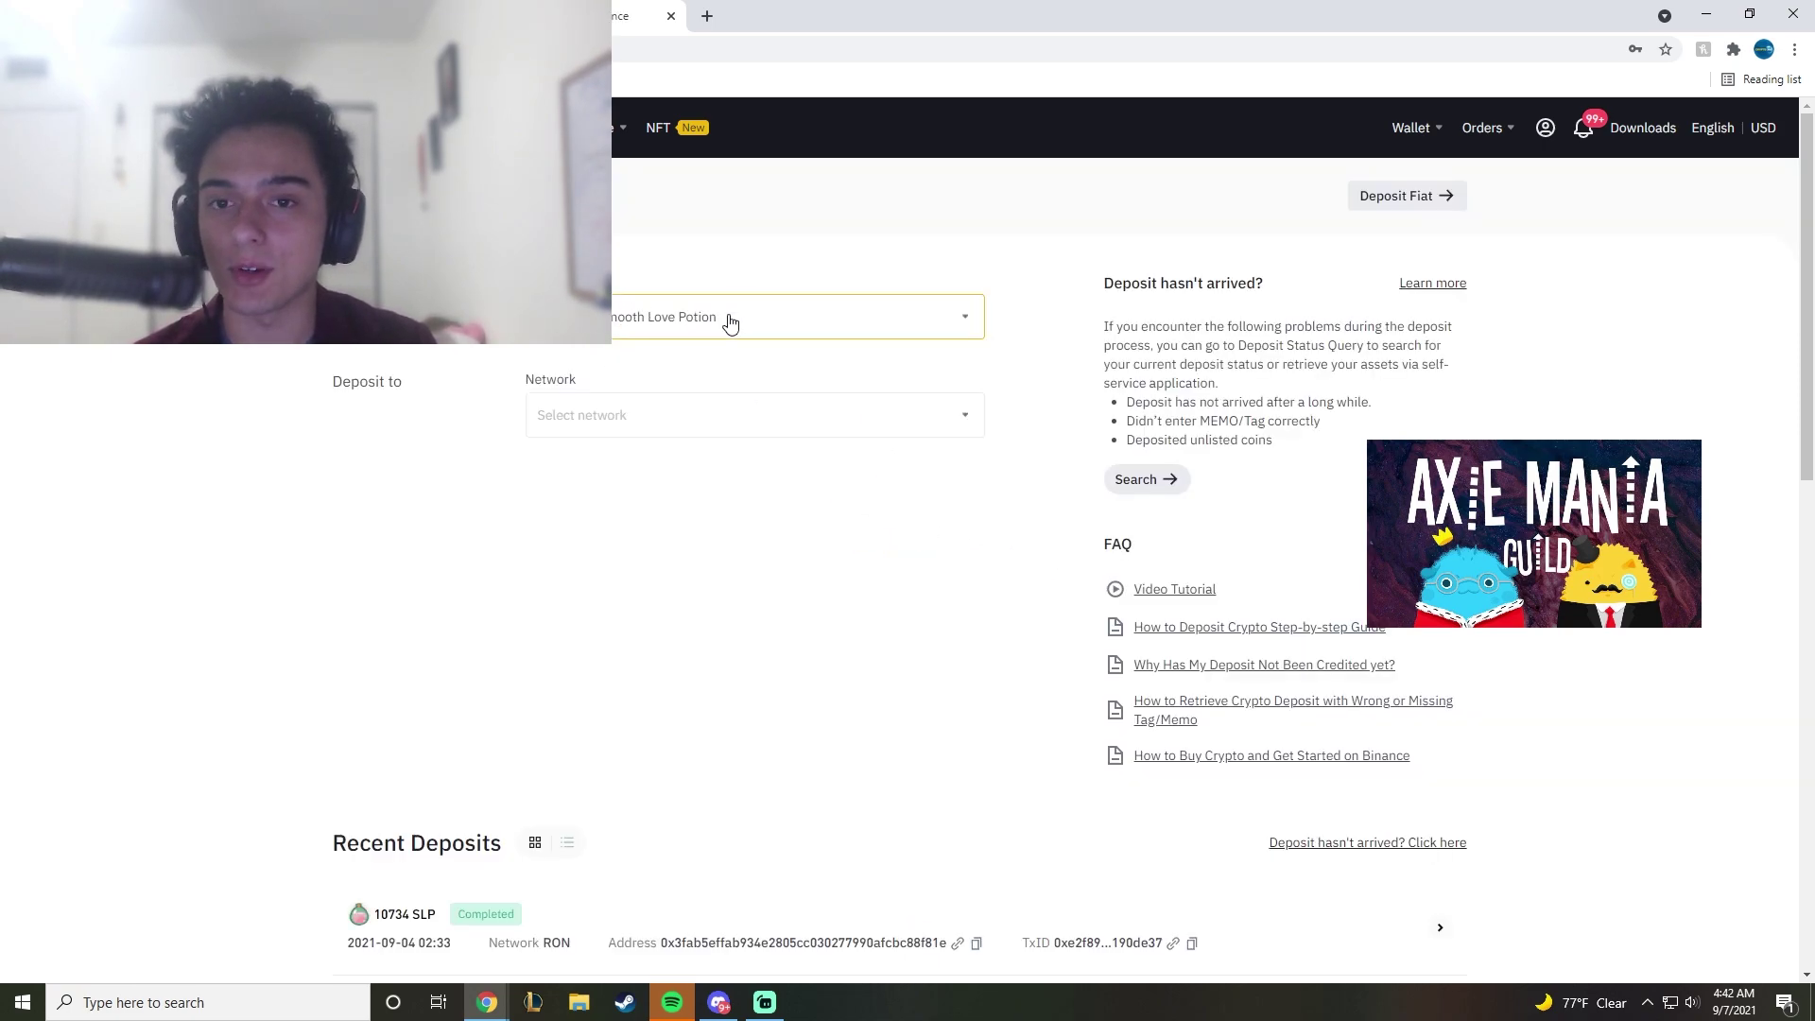
Step: Choose SLP (Smooth Love Potion) as the deposit coin on the RON network
{"action": "mouse_move", "coordinate": [1040, 16]}
{"action": "left_mouse_down"}
{"action": "mouse_move", "coordinate": [1106, 28]}
{"action": "mouse_move", "coordinate": [1033, 41]}
{"action": "left_mouse_up"}
{"action": "left_click", "coordinate": [1021, 326]}
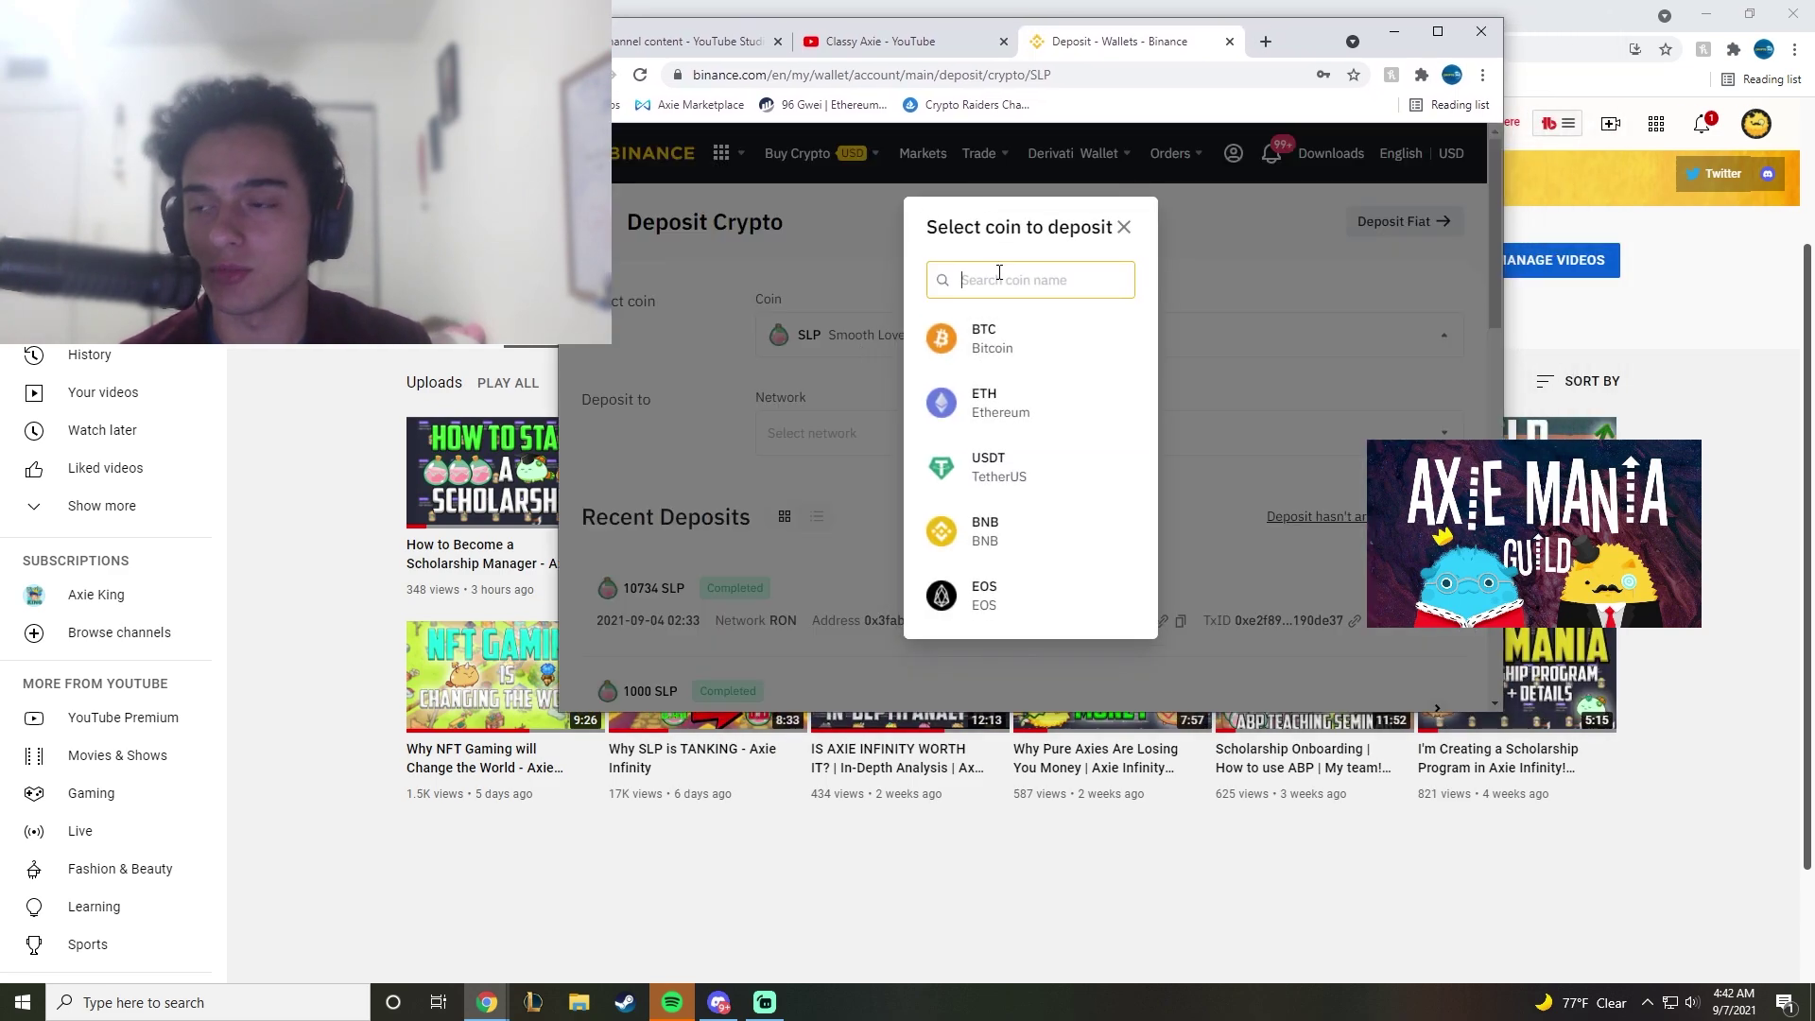
{"action": "type", "text": "slp"}
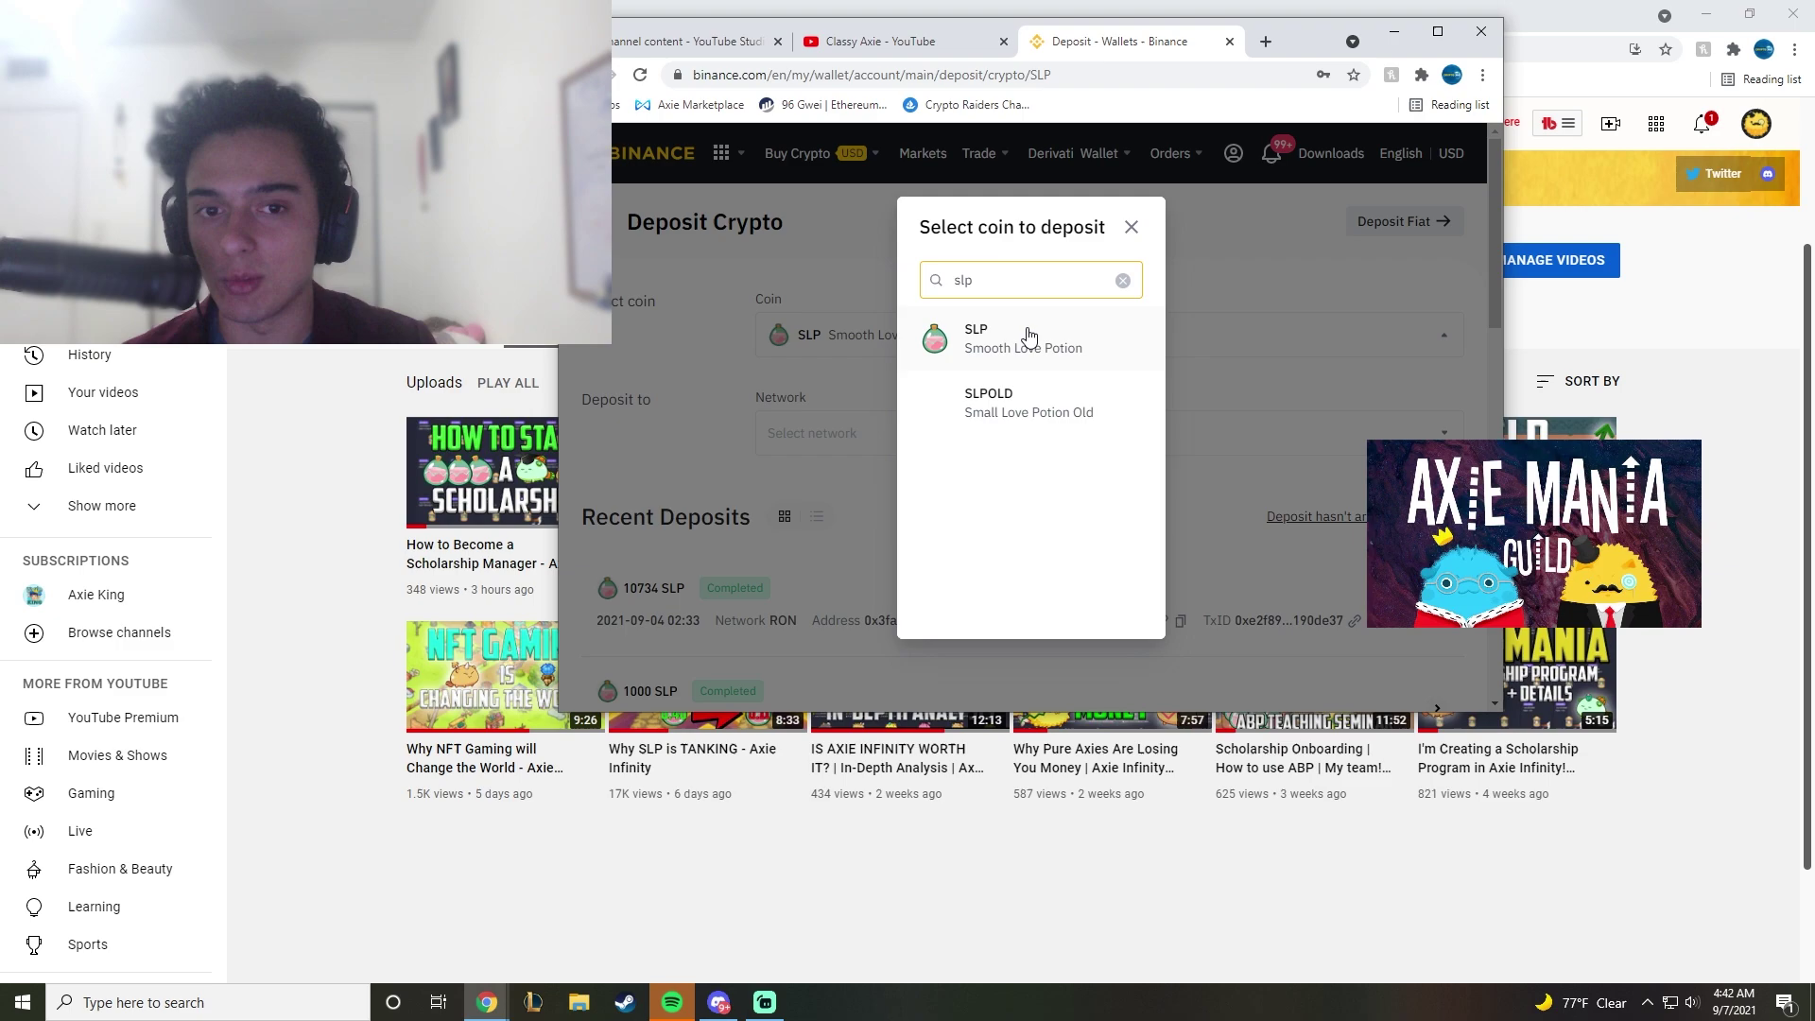
{"action": "left_click", "coordinate": [987, 354]}
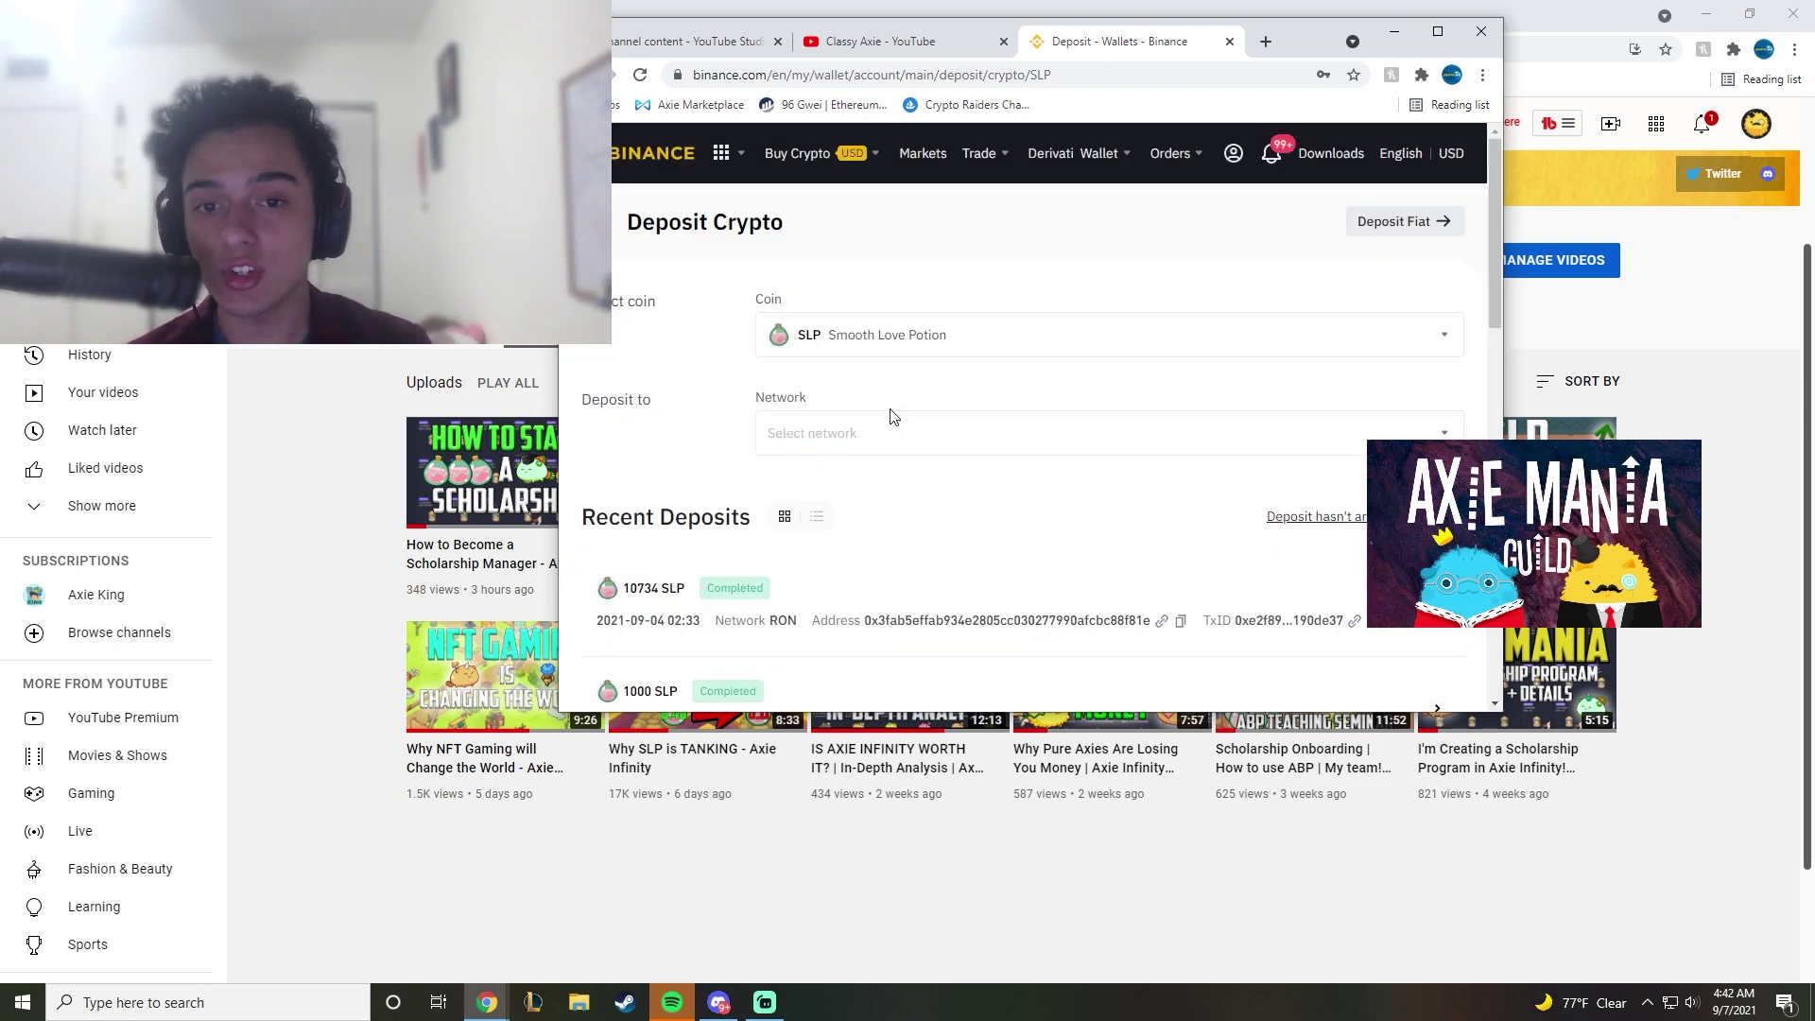
{"action": "left_click", "coordinate": [819, 444]}
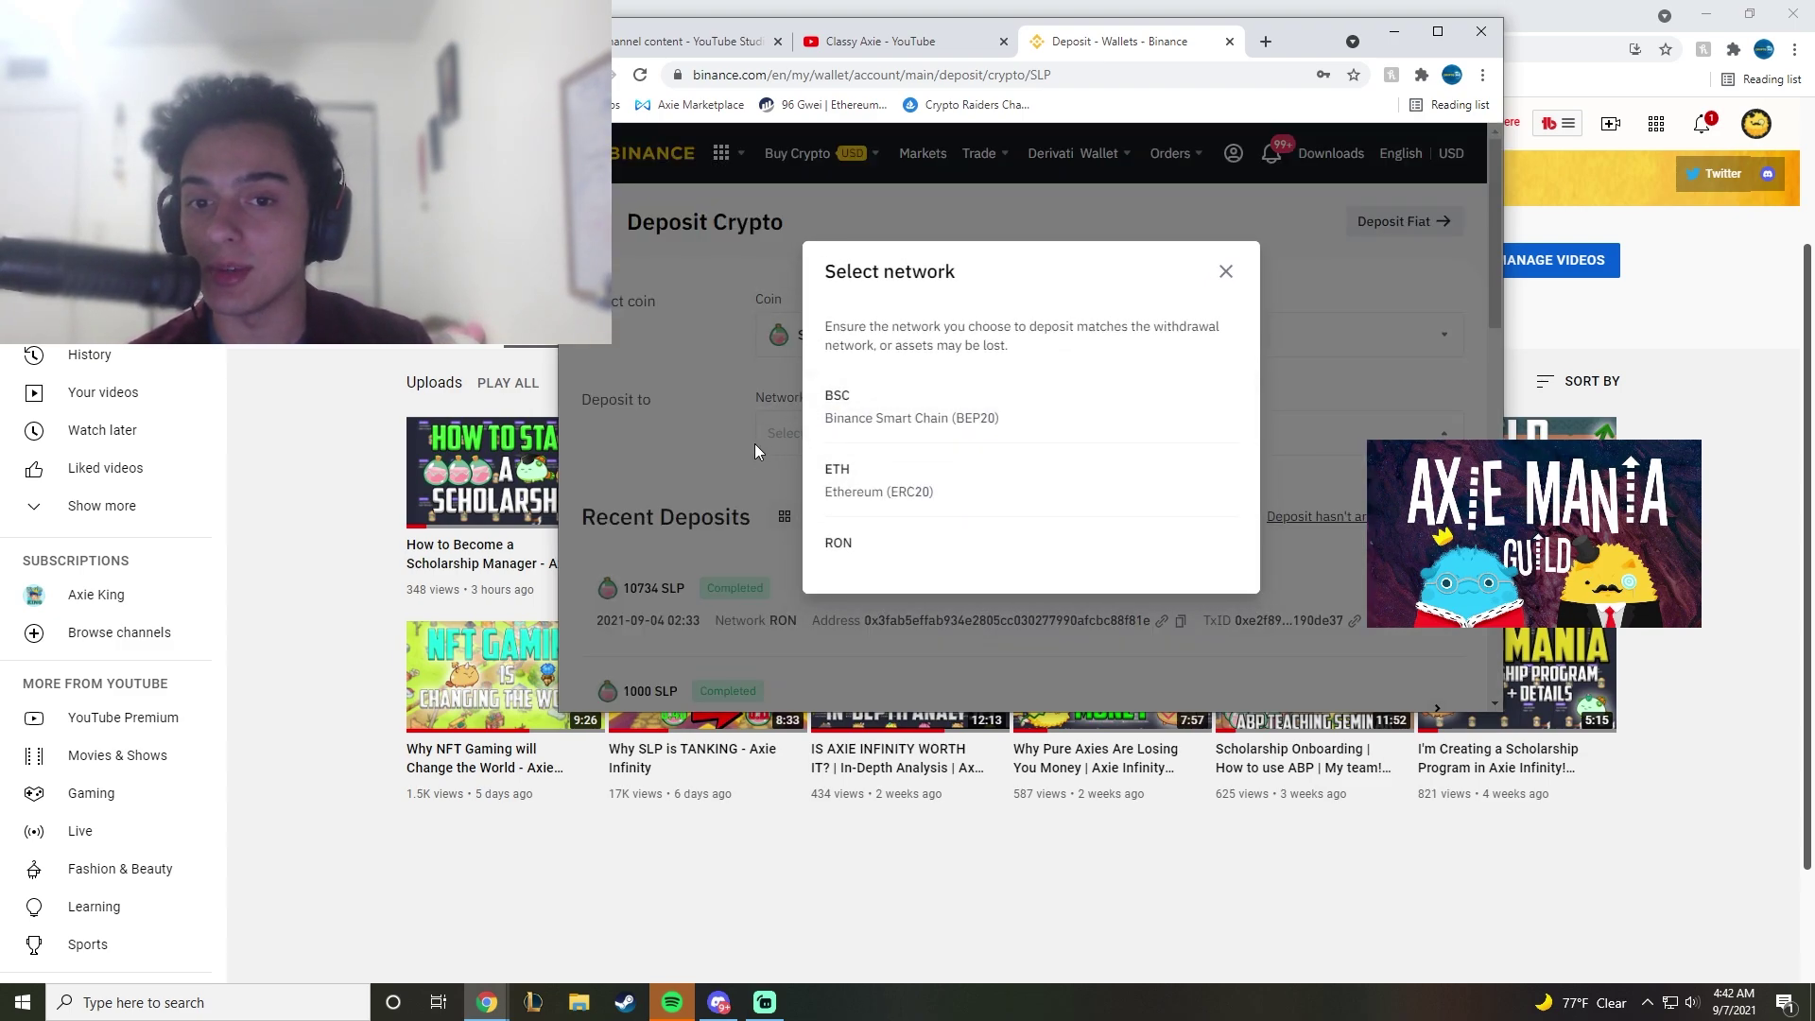
{"action": "left_click", "coordinate": [857, 553]}
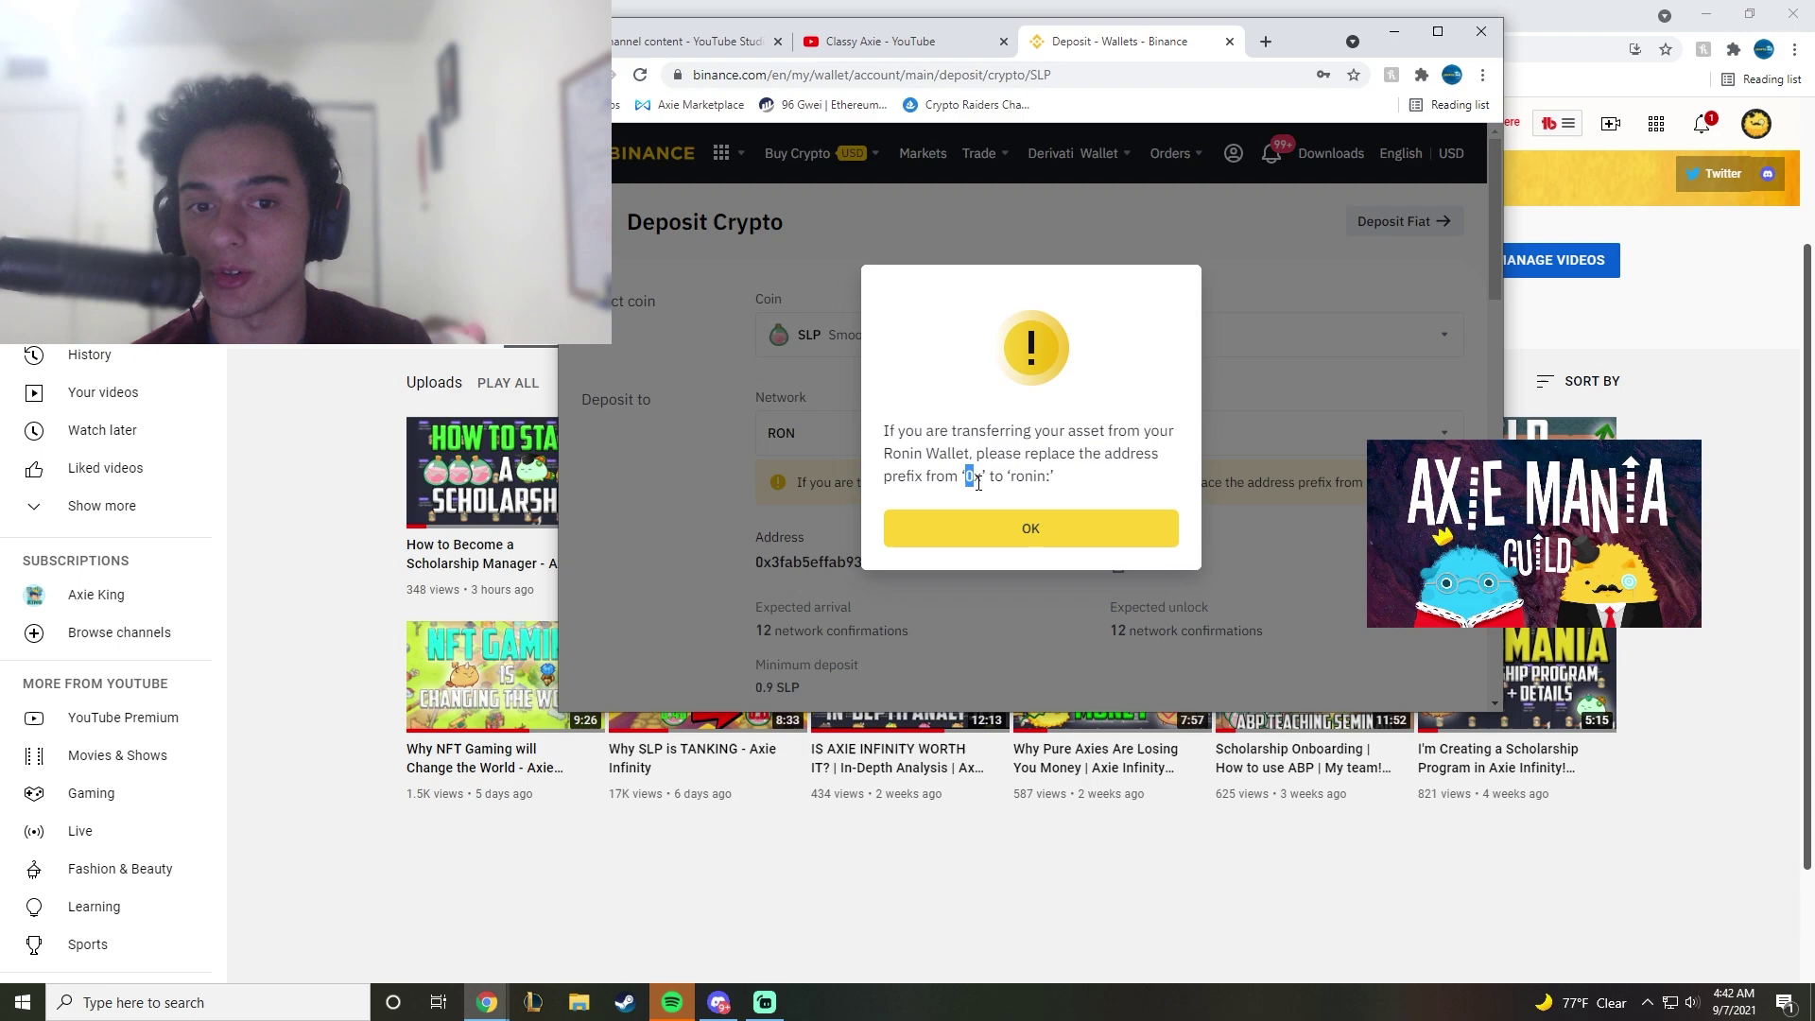
Step: Acknowledge the ronin: prefix warning and copy the SLP deposit address
{"action": "left_click", "coordinate": [1023, 477]}
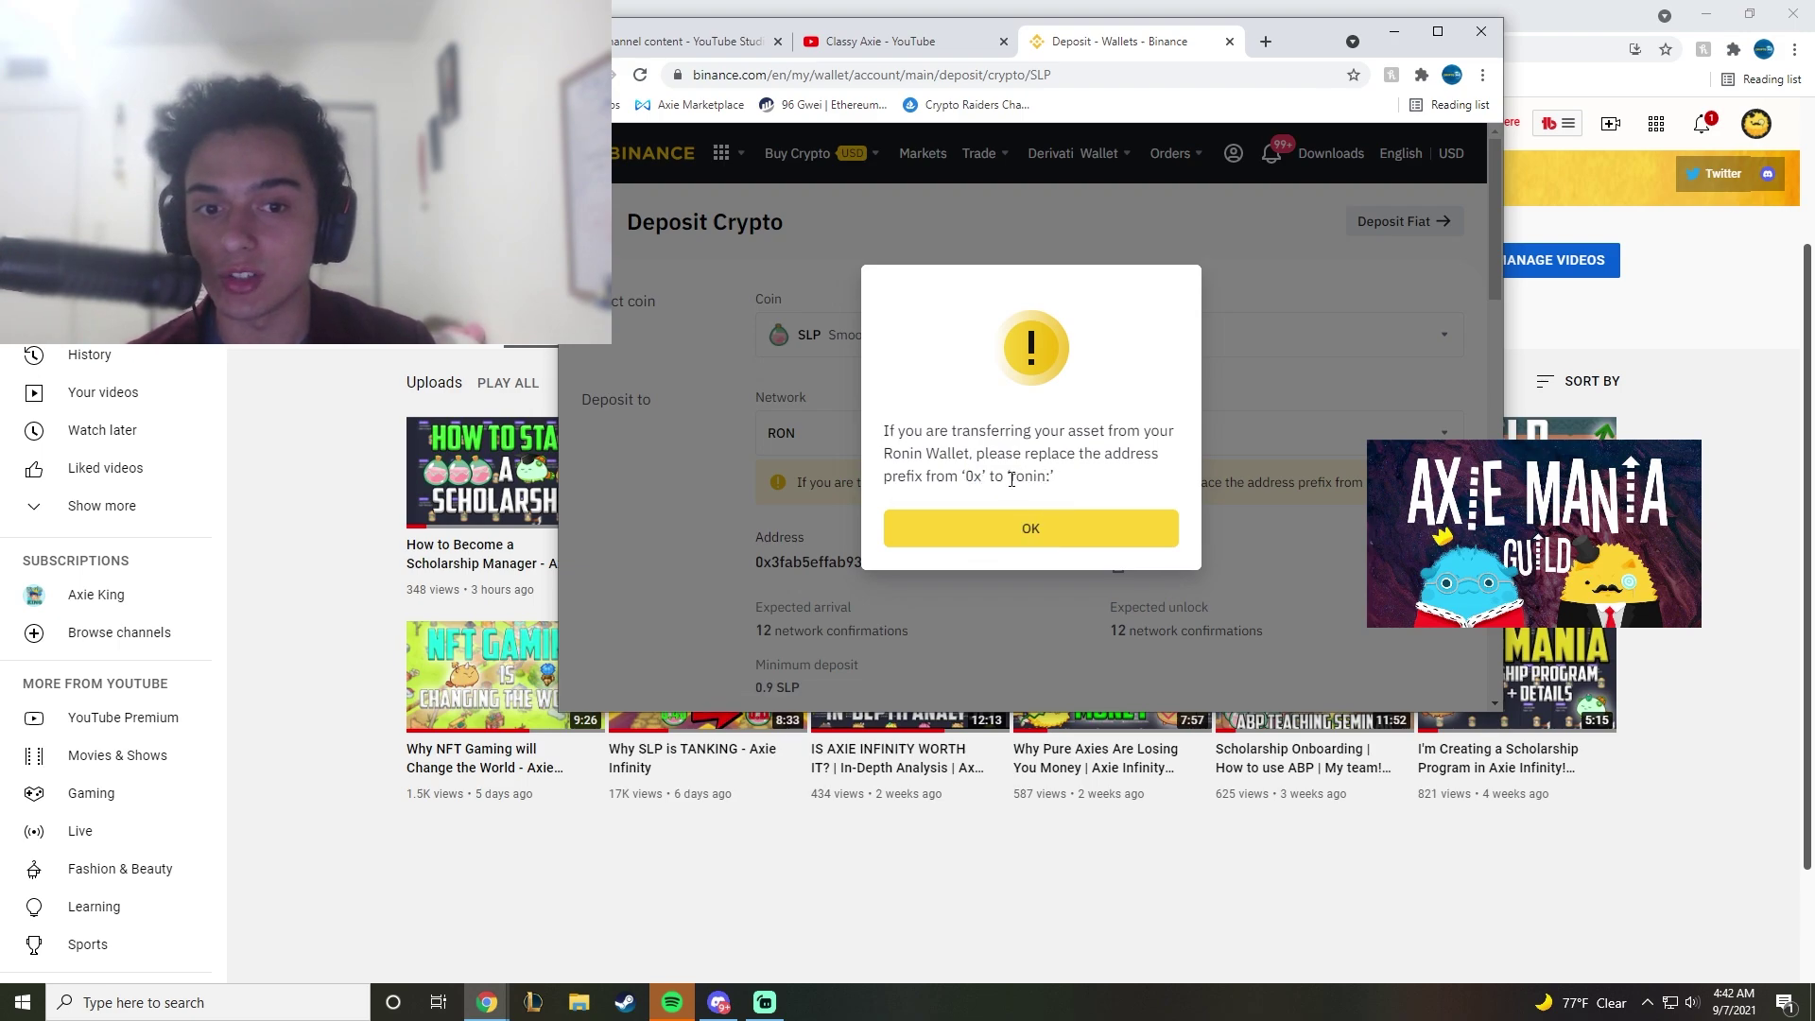
{"action": "left_click_drag", "start_coordinate": [1011, 480], "coordinate": [1052, 477]}
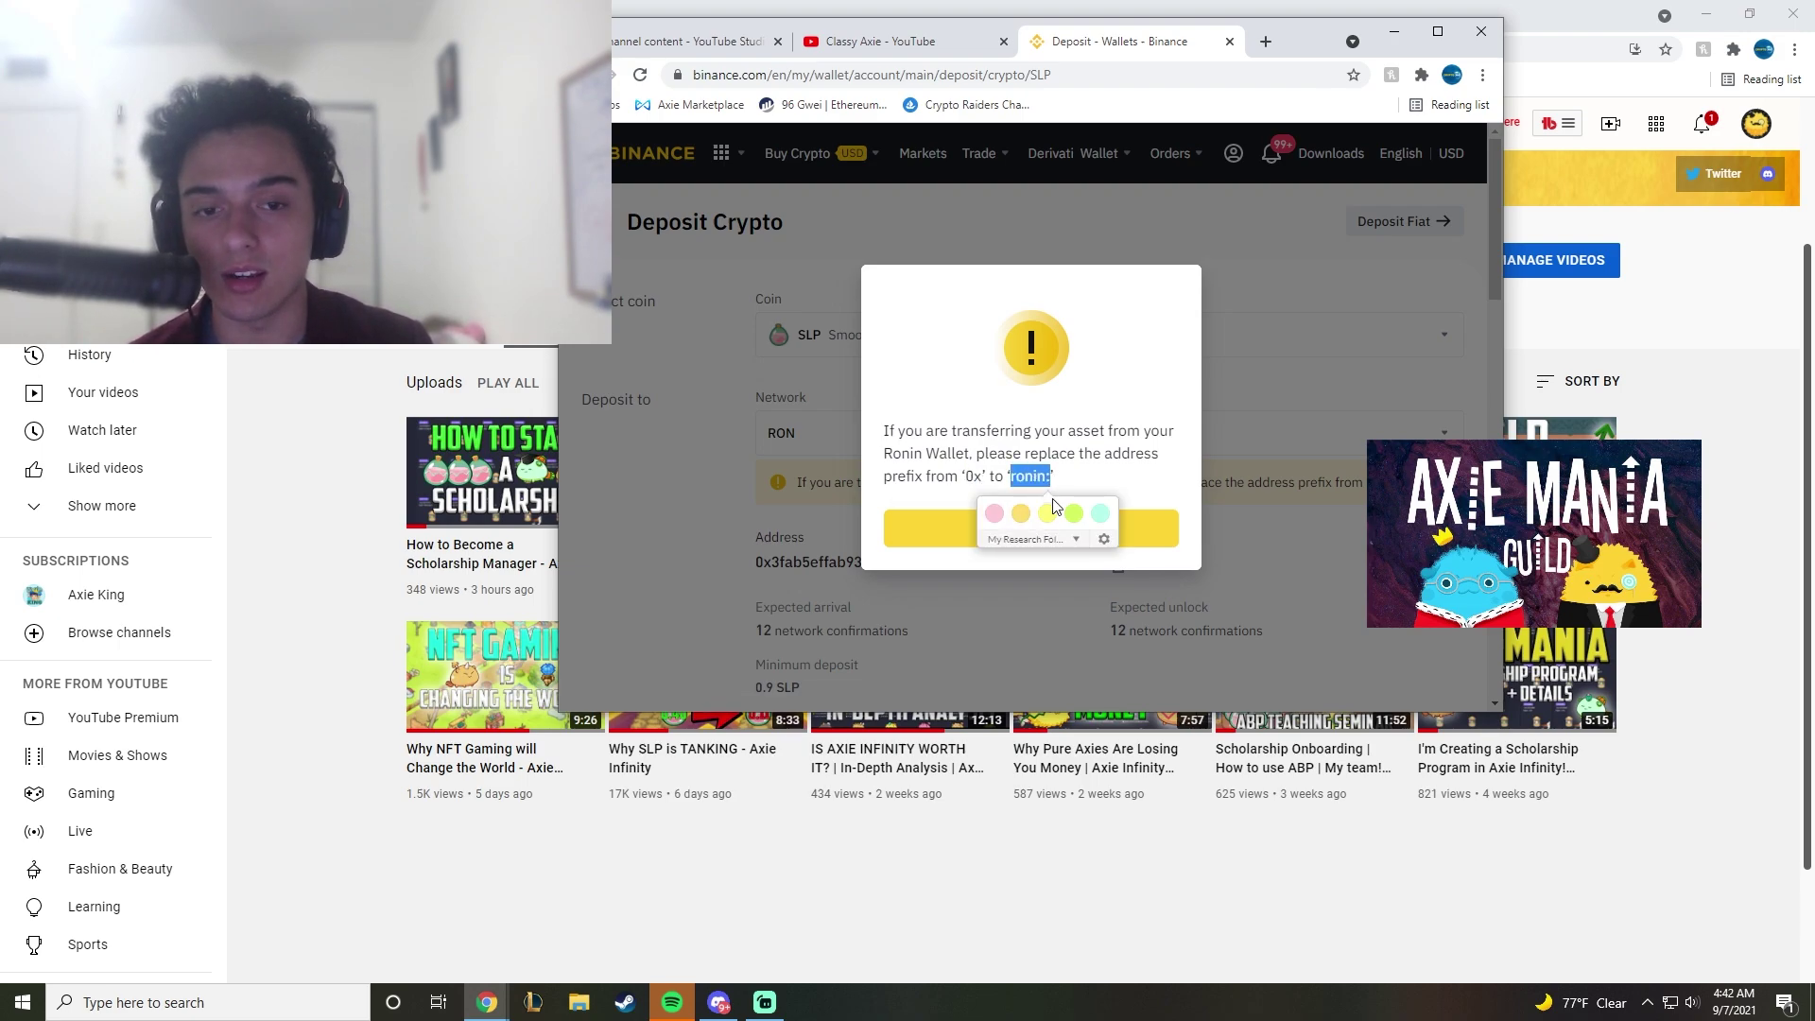
{"action": "left_click", "coordinate": [1090, 469]}
{"action": "left_click", "coordinate": [1024, 531]}
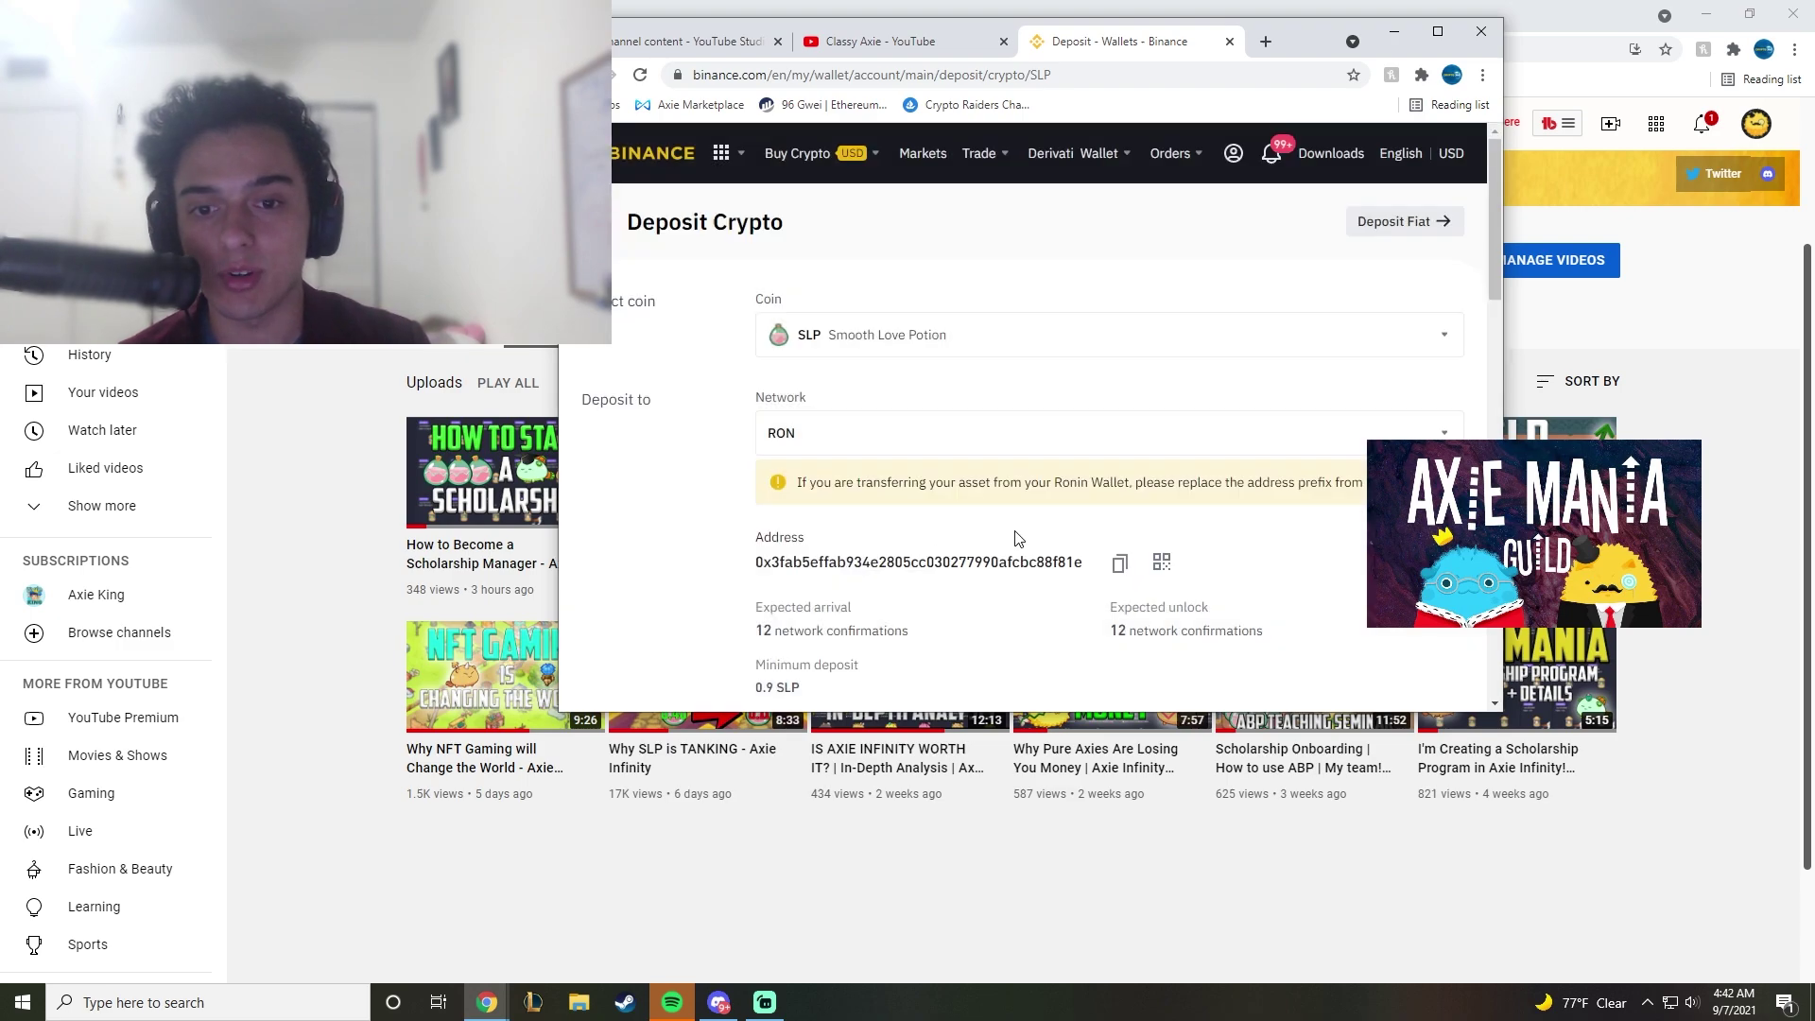
{"action": "scroll", "coordinate": [799, 508], "scroll_direction": "down", "scroll_amount": 1}
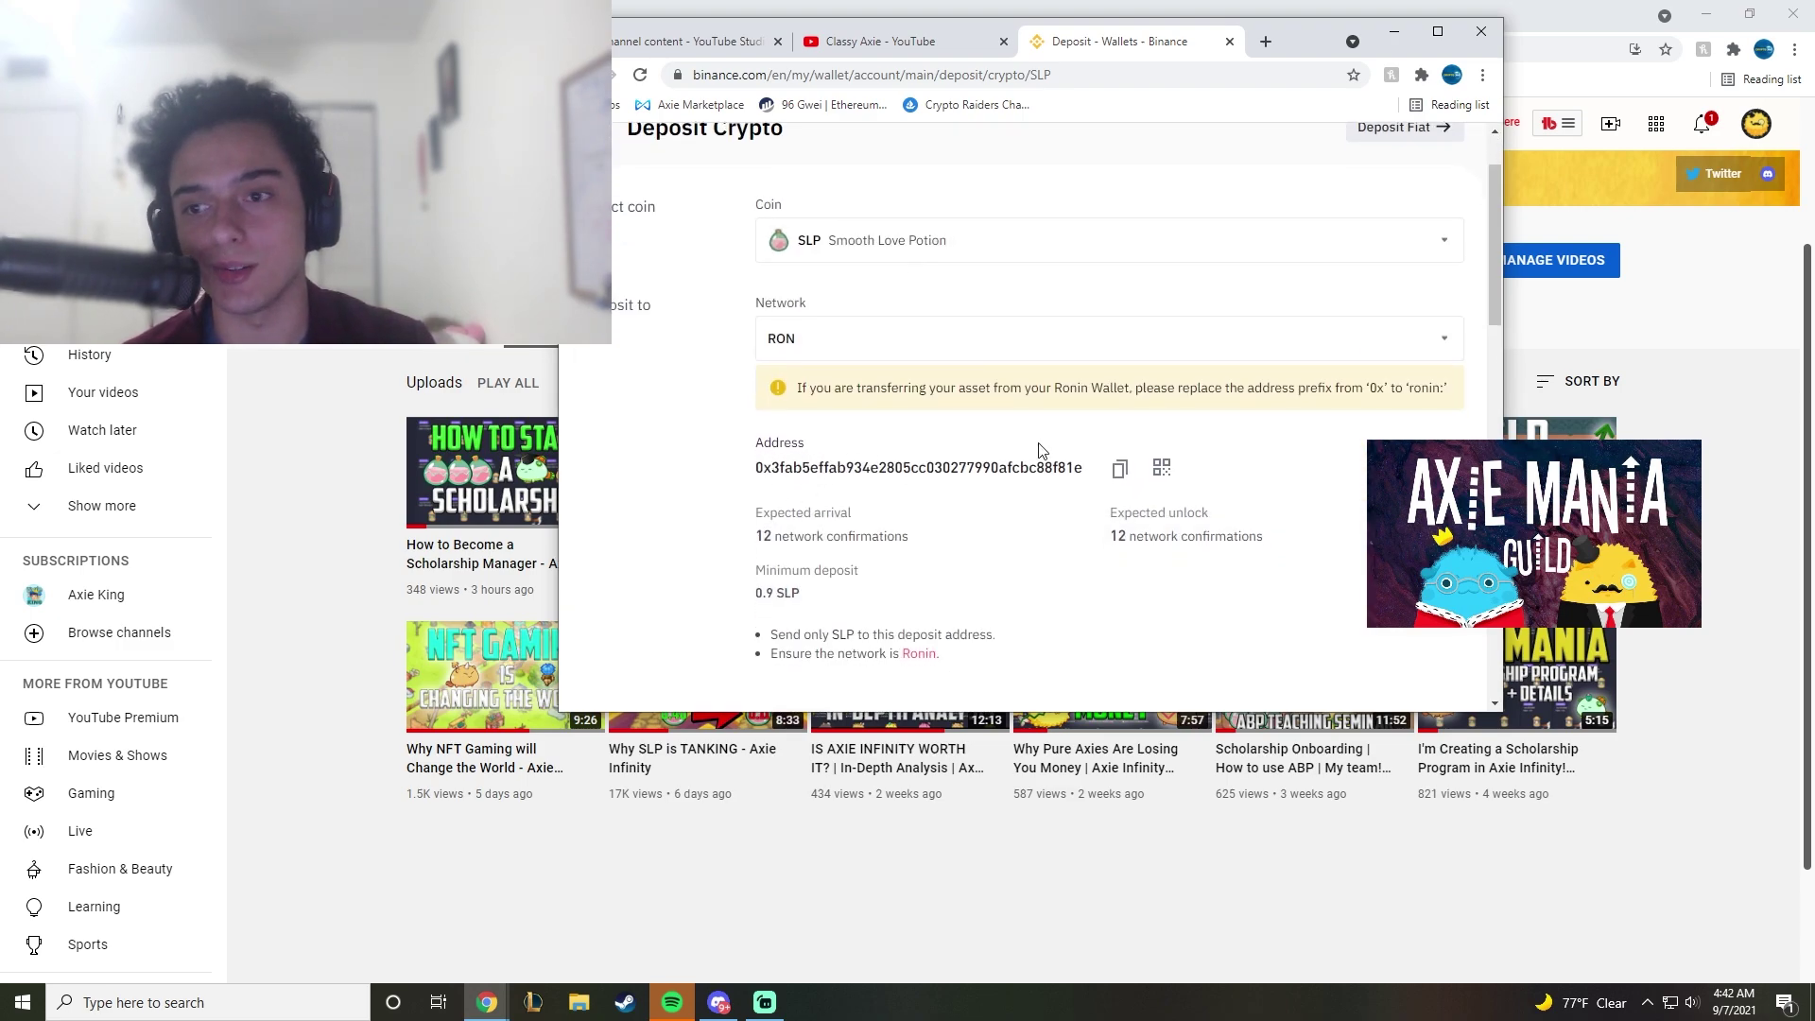
{"action": "left_click", "coordinate": [1120, 473]}
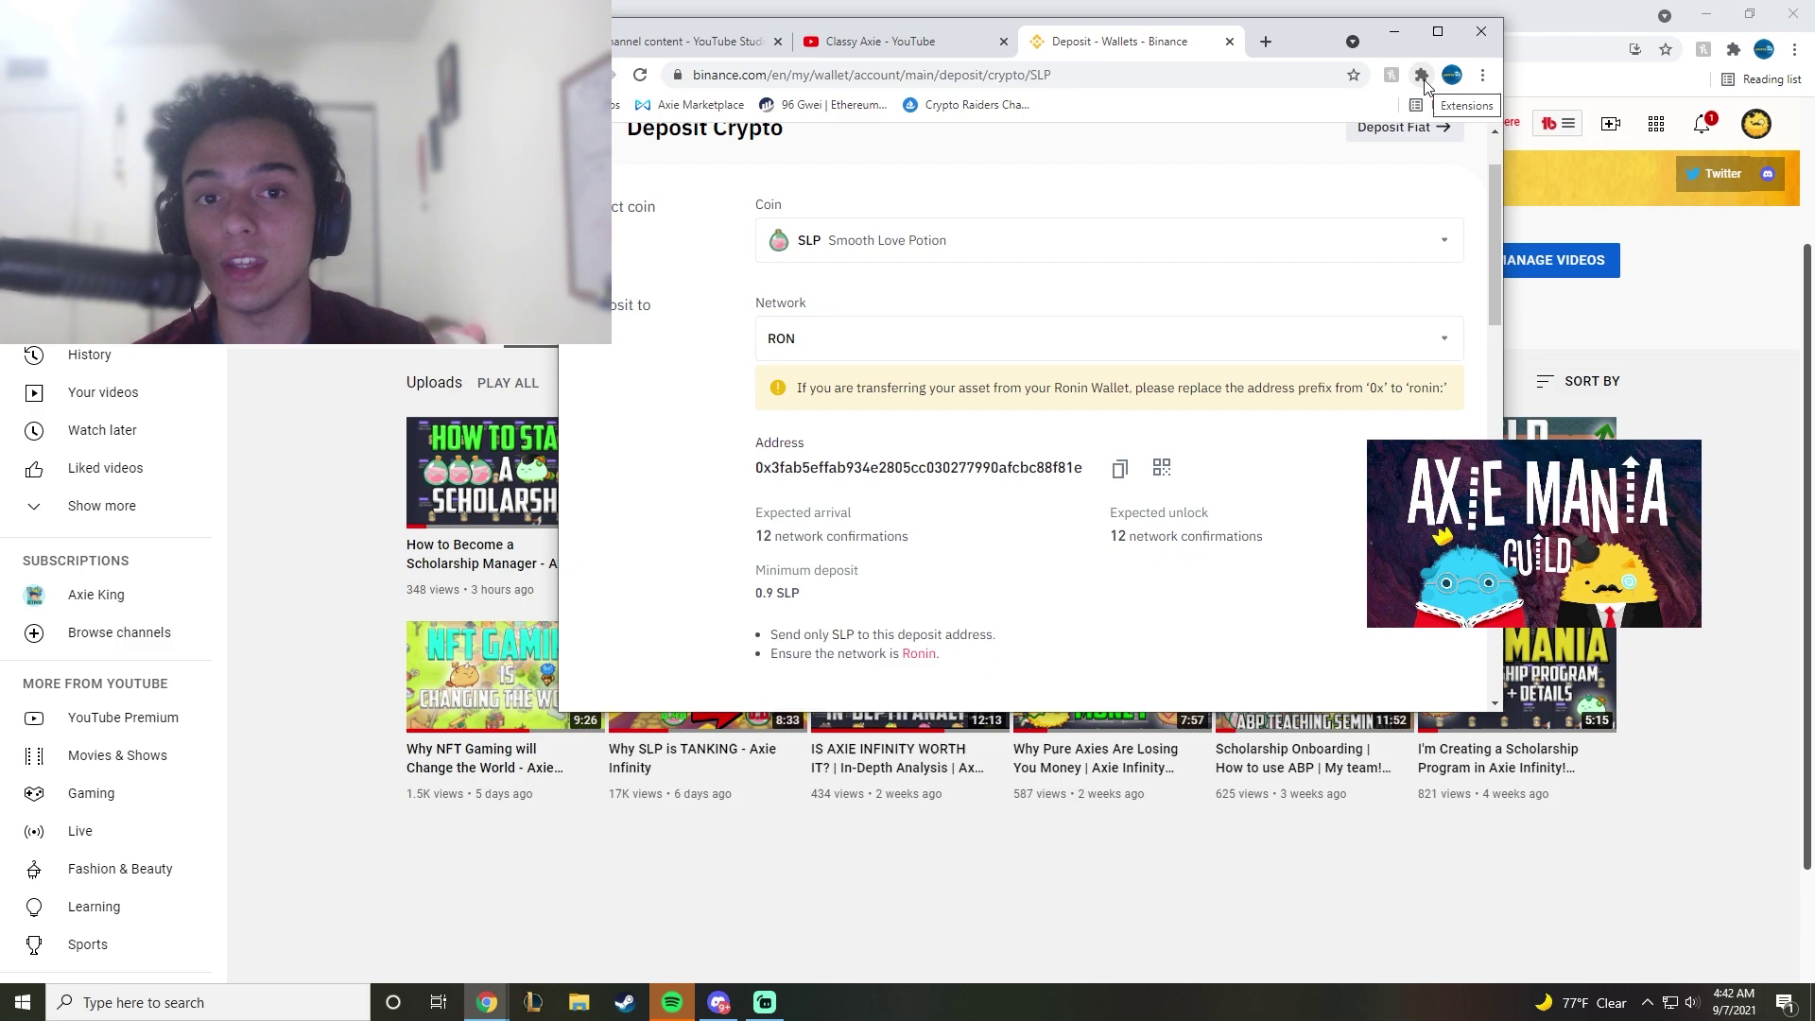
Step: Open a new tab, turn the Free VPN off, and open the Ronin Wallet
{"action": "left_click", "coordinate": [1267, 42]}
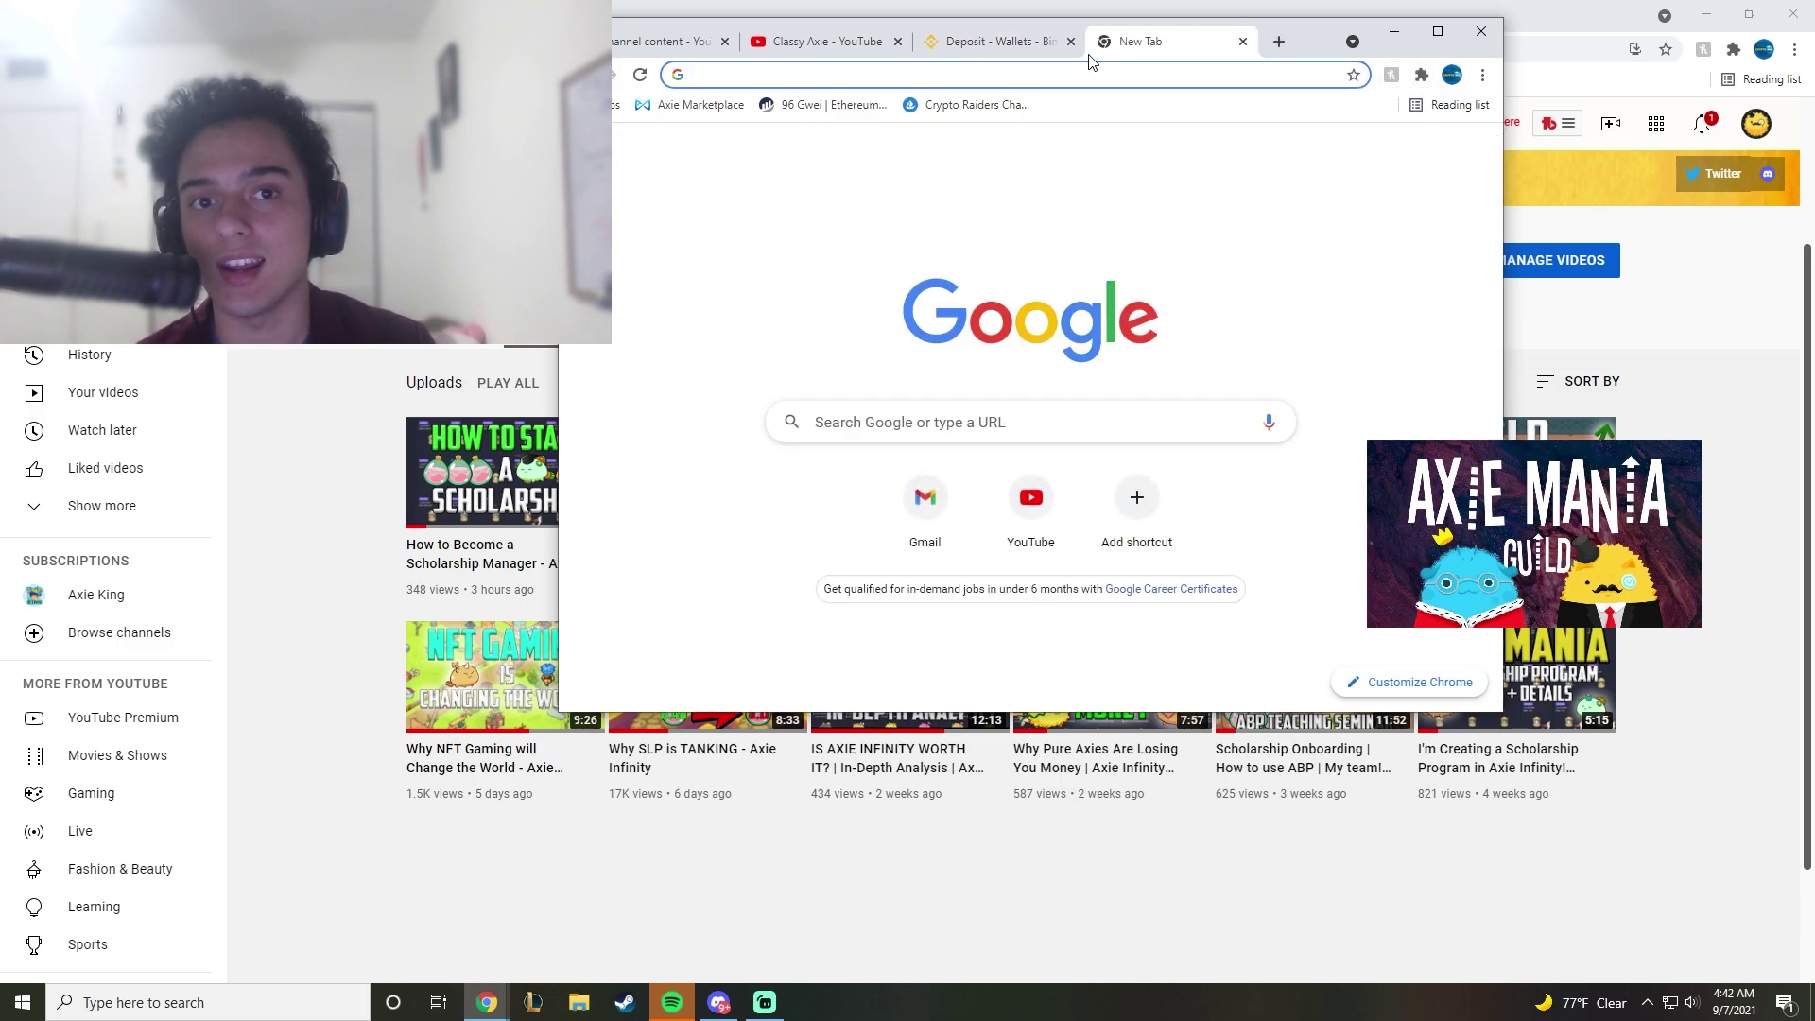
{"action": "left_click", "coordinate": [1421, 76]}
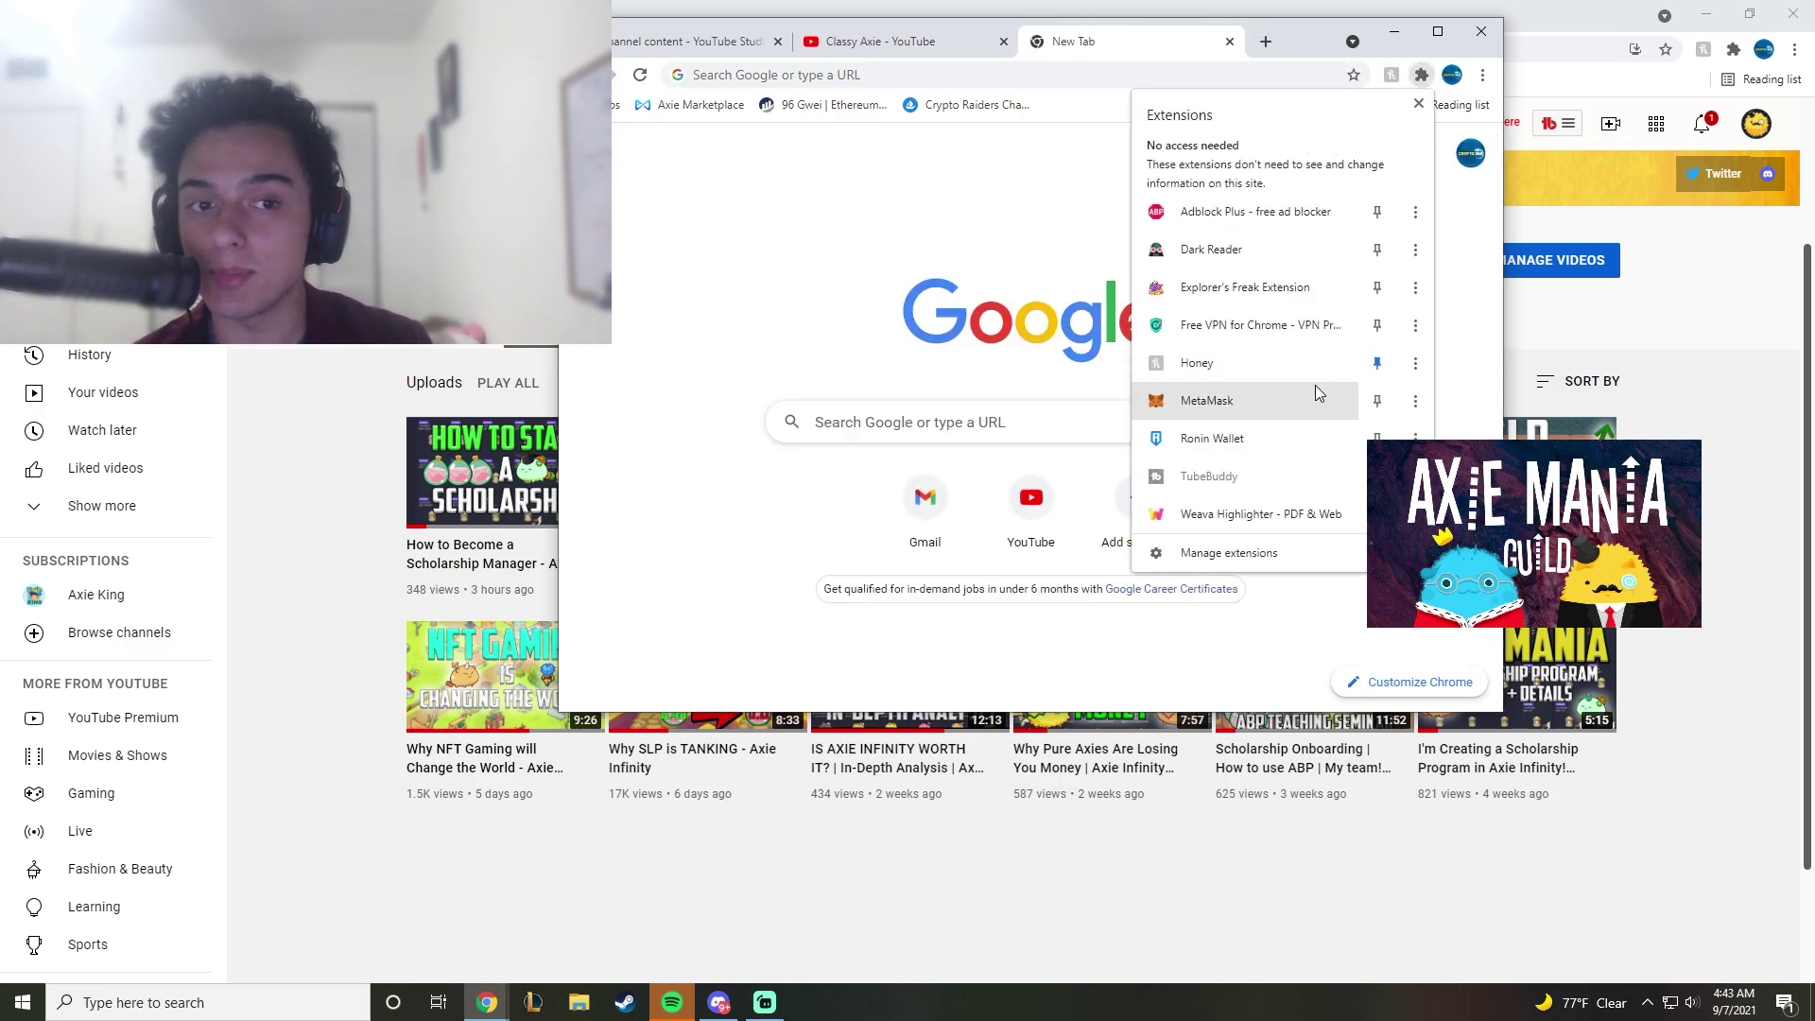
{"action": "left_click", "coordinate": [1240, 325]}
{"action": "left_click", "coordinate": [1267, 262]}
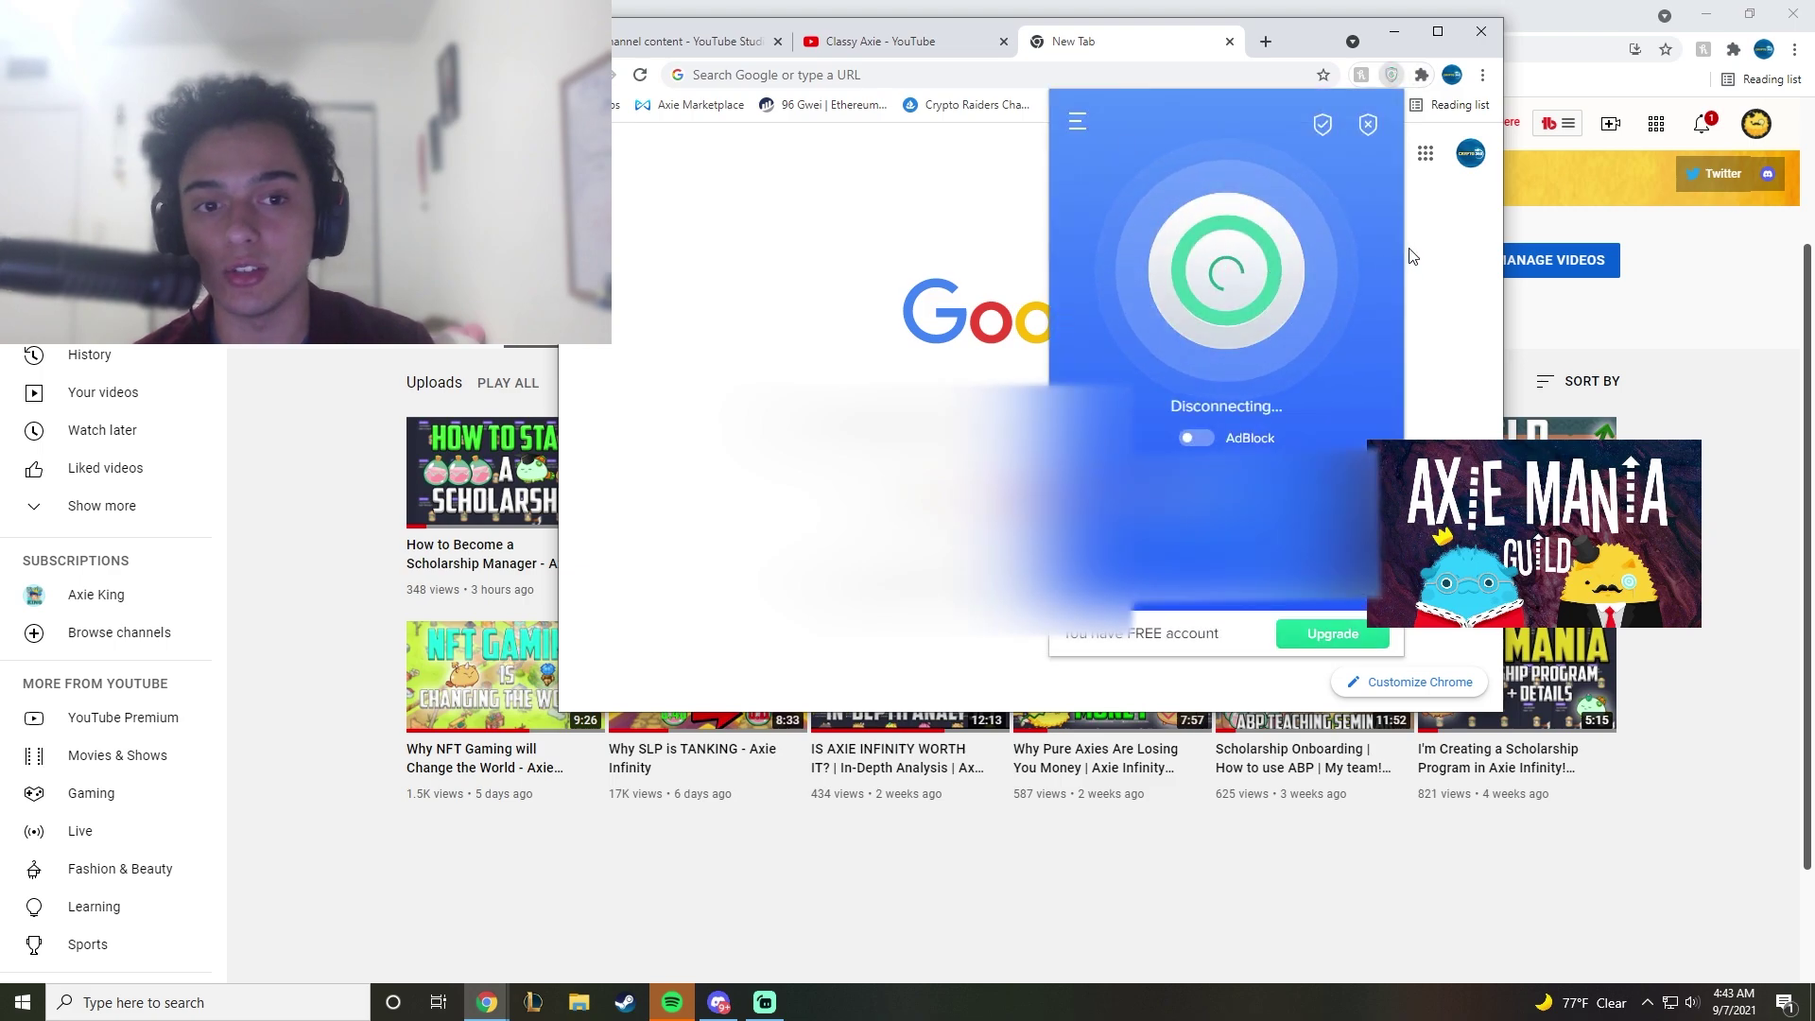
{"action": "left_click", "coordinate": [1420, 76]}
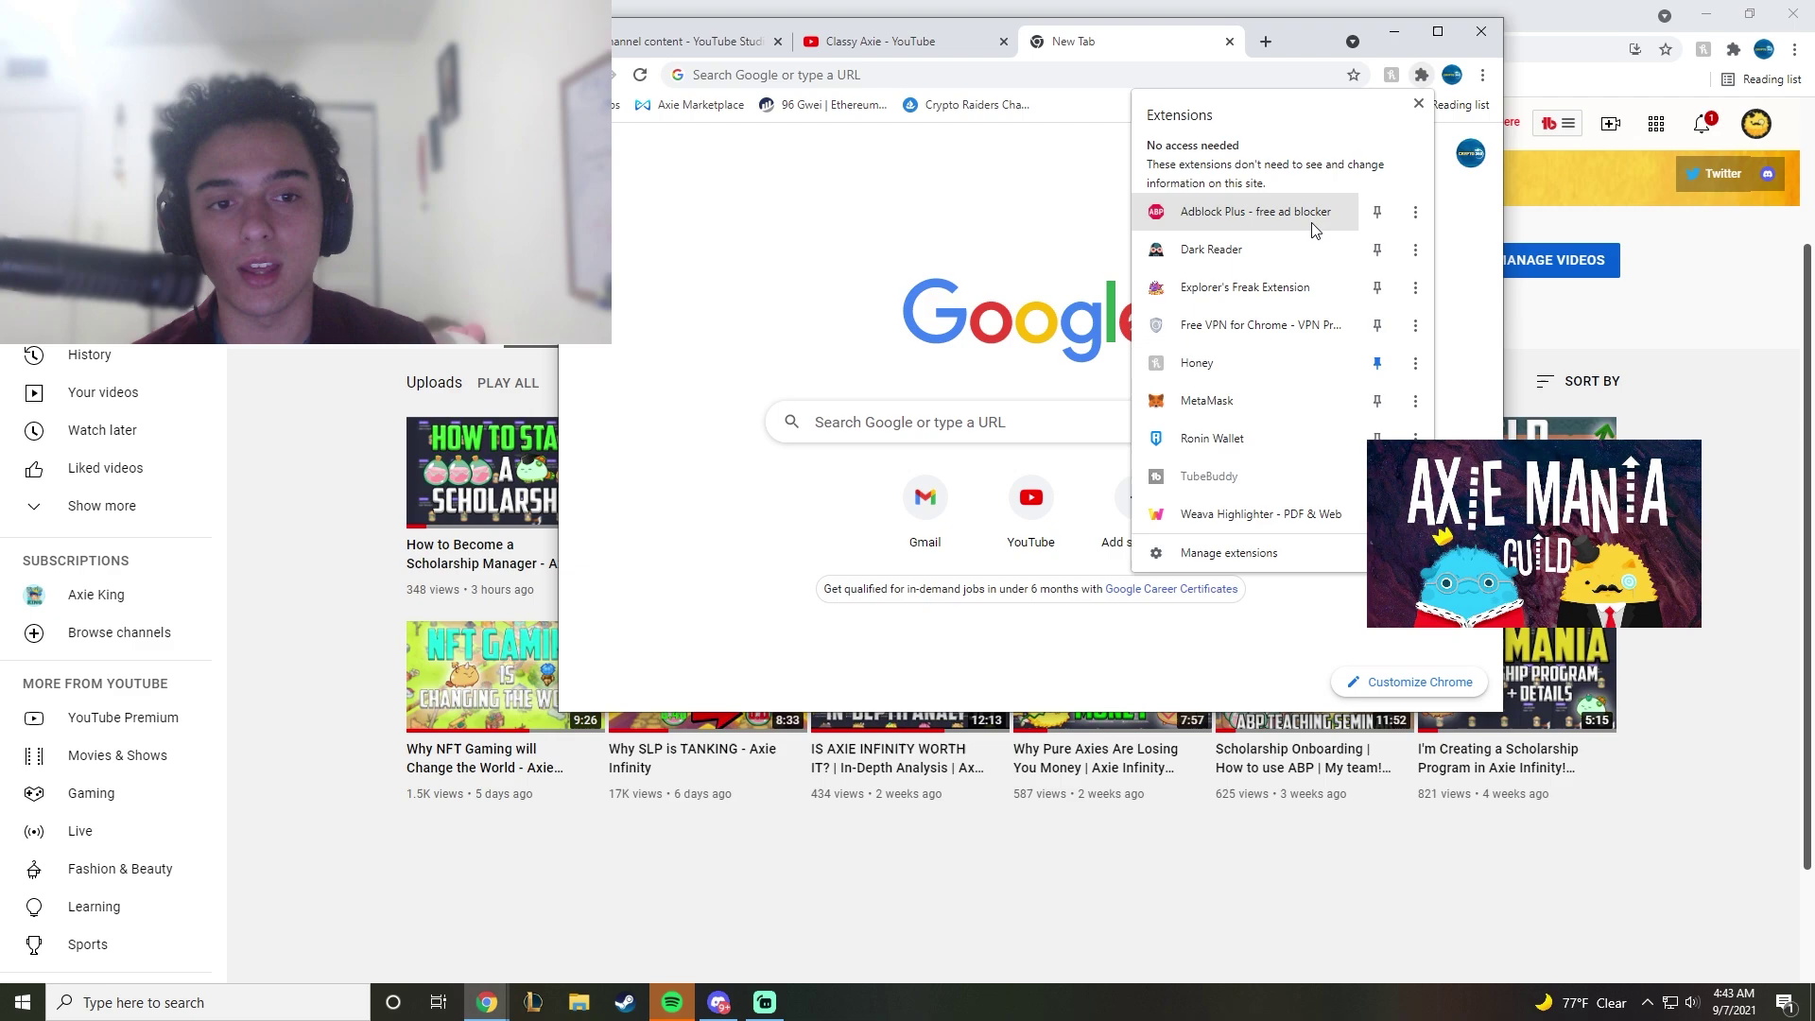
{"action": "left_click", "coordinate": [1227, 452]}
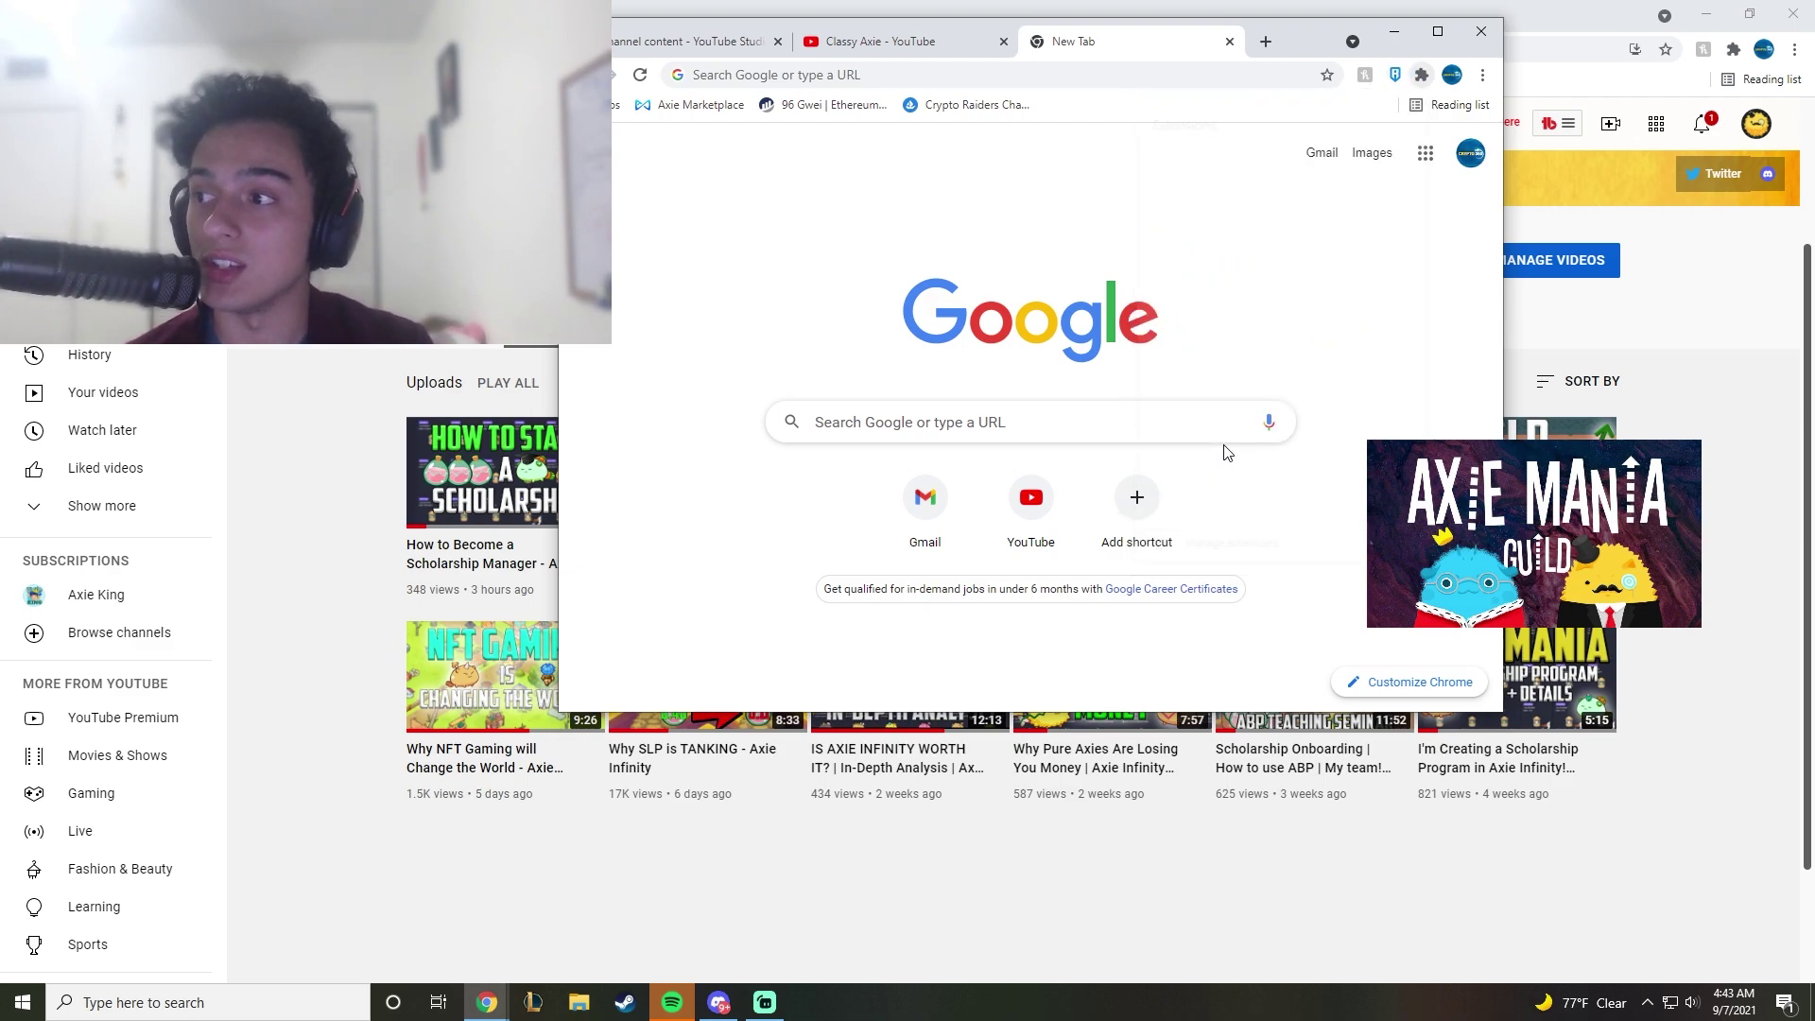
Step: Start an SLP send to the pasted Binance deposit address, correcting its prefix, with SLP selected
{"action": "scroll", "coordinate": [1190, 510], "scroll_direction": "down", "scroll_amount": 3}
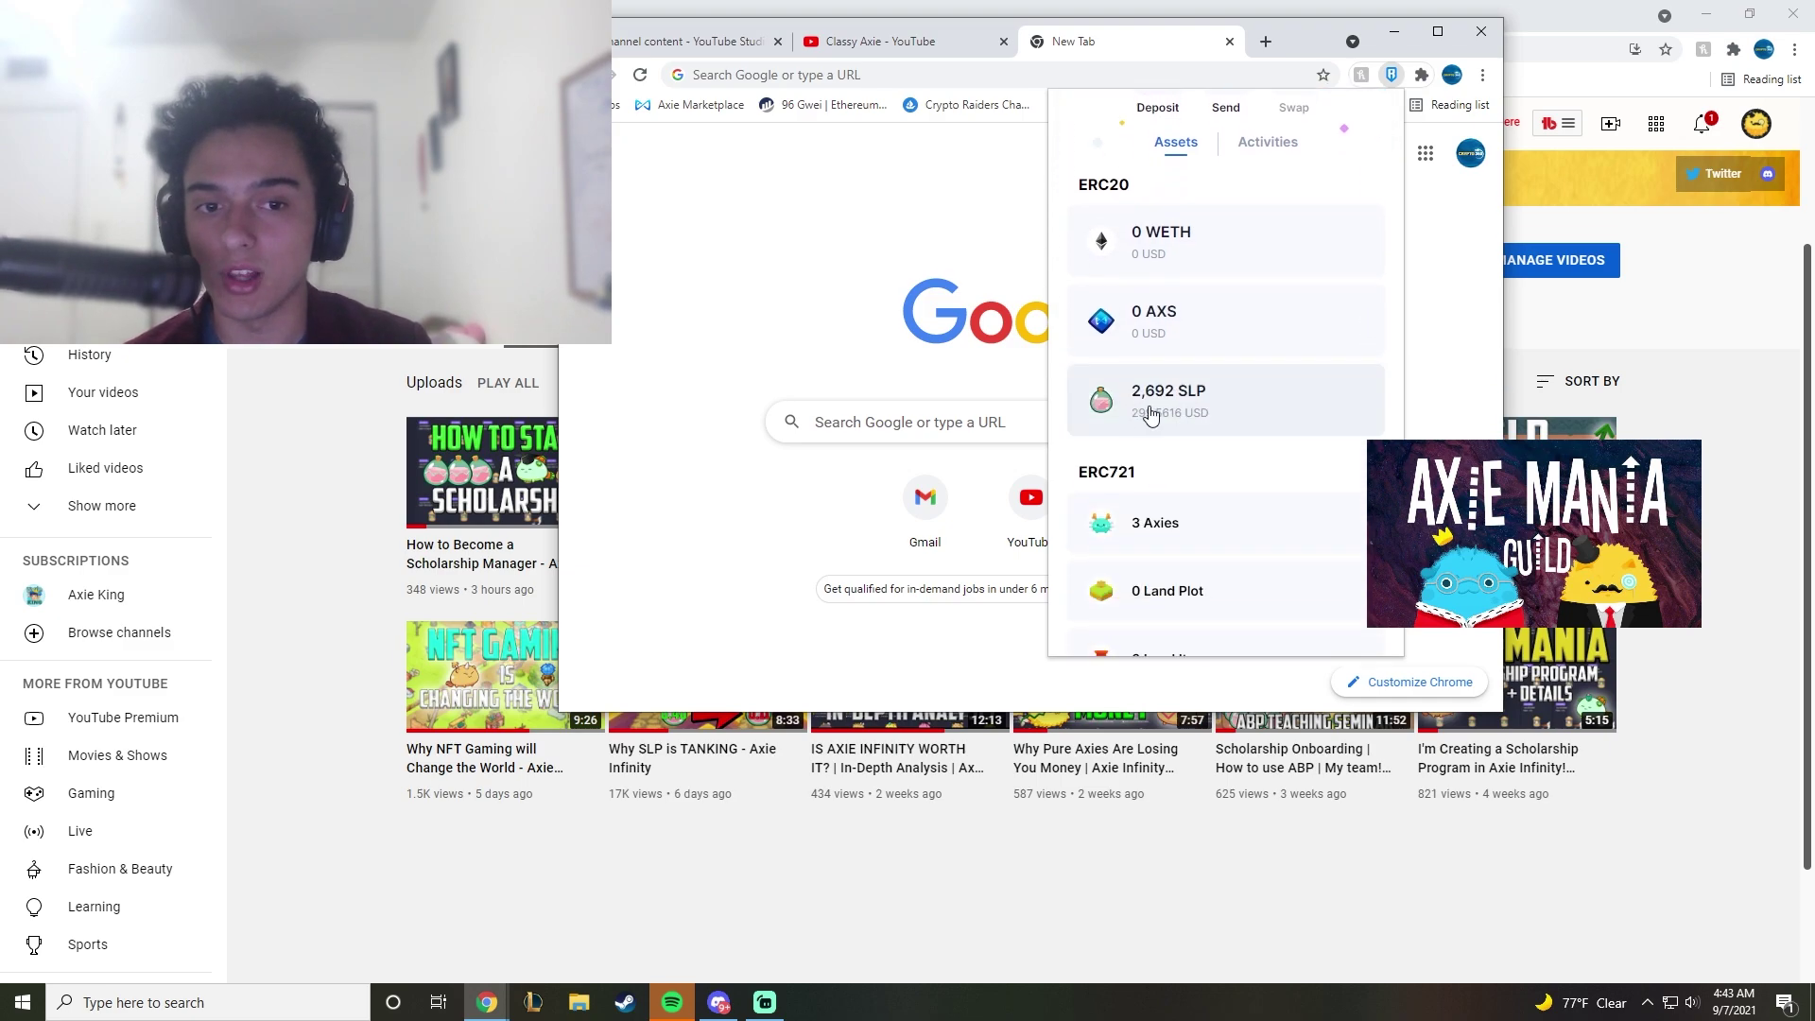
{"action": "left_click", "coordinate": [1143, 402]}
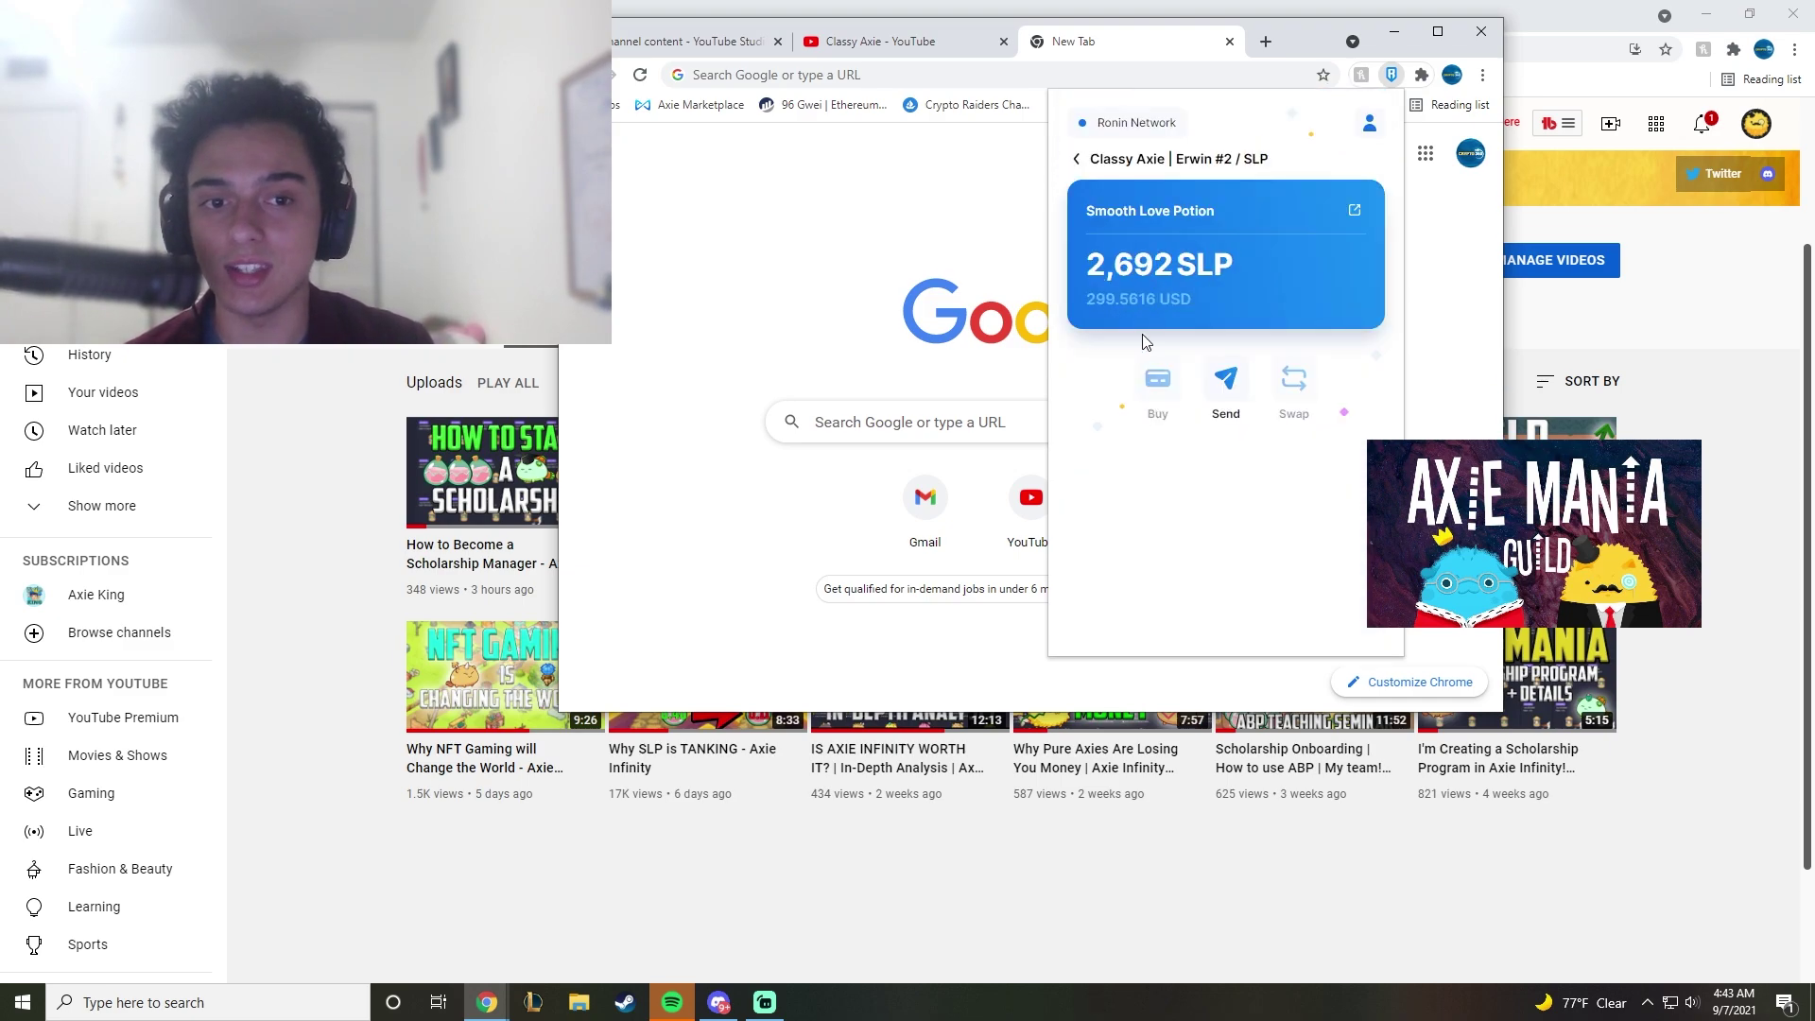
{"action": "left_click", "coordinate": [1227, 395]}
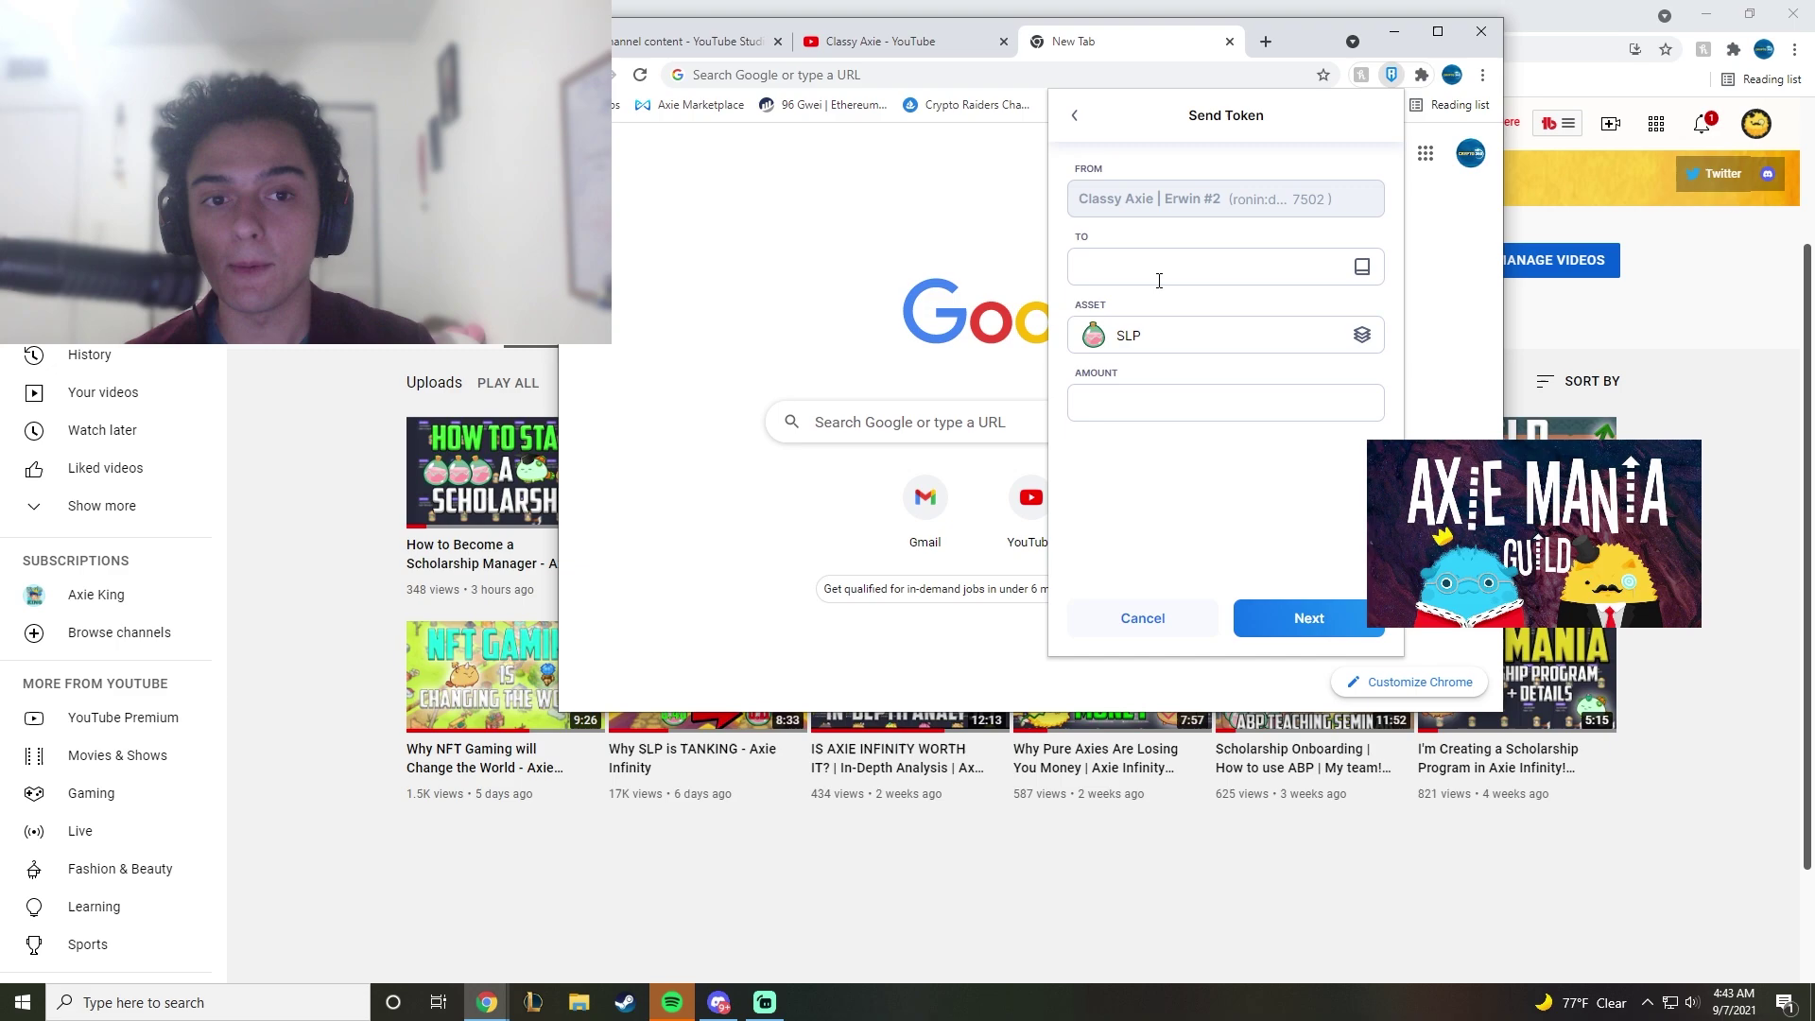
{"action": "left_click", "coordinate": [1110, 274]}
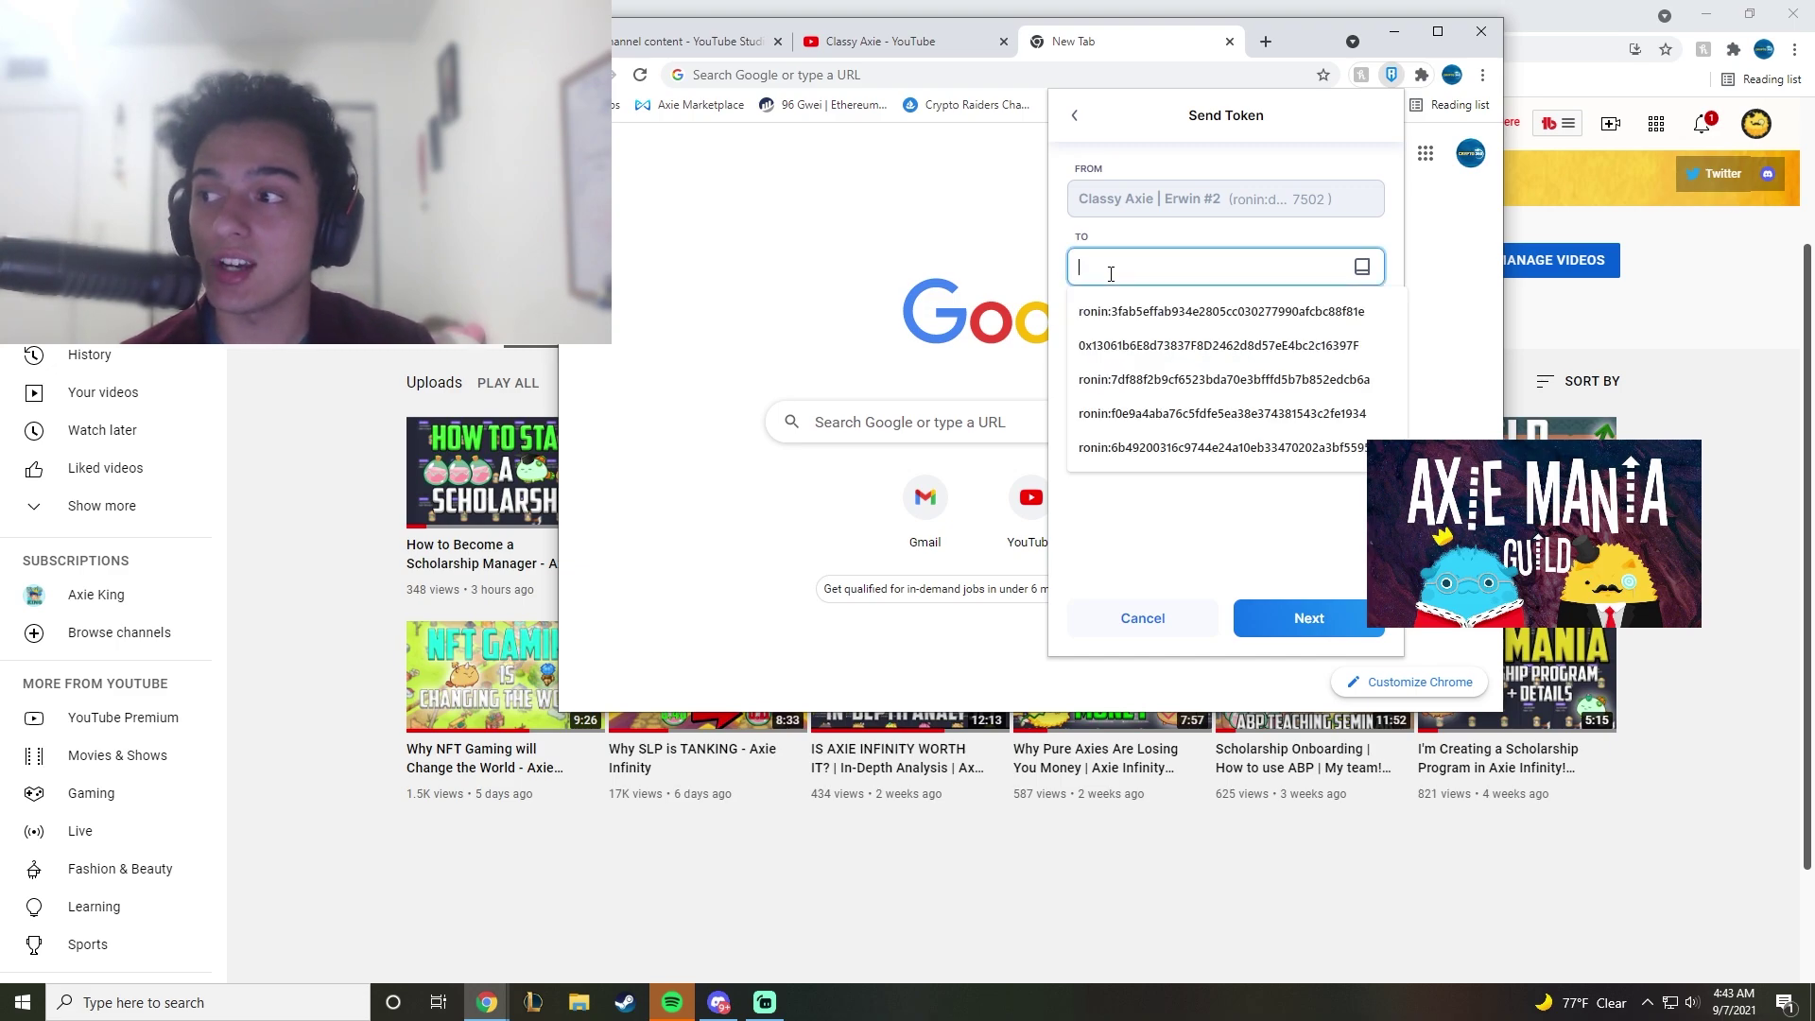
{"action": "type", "text": "ronin:3fab5effab934e2805cc030277990afcbc88f81e"}
{"action": "left_click_drag", "start_coordinate": [1078, 268], "coordinate": [1130, 268]}
{"action": "type", "text": "0x"}
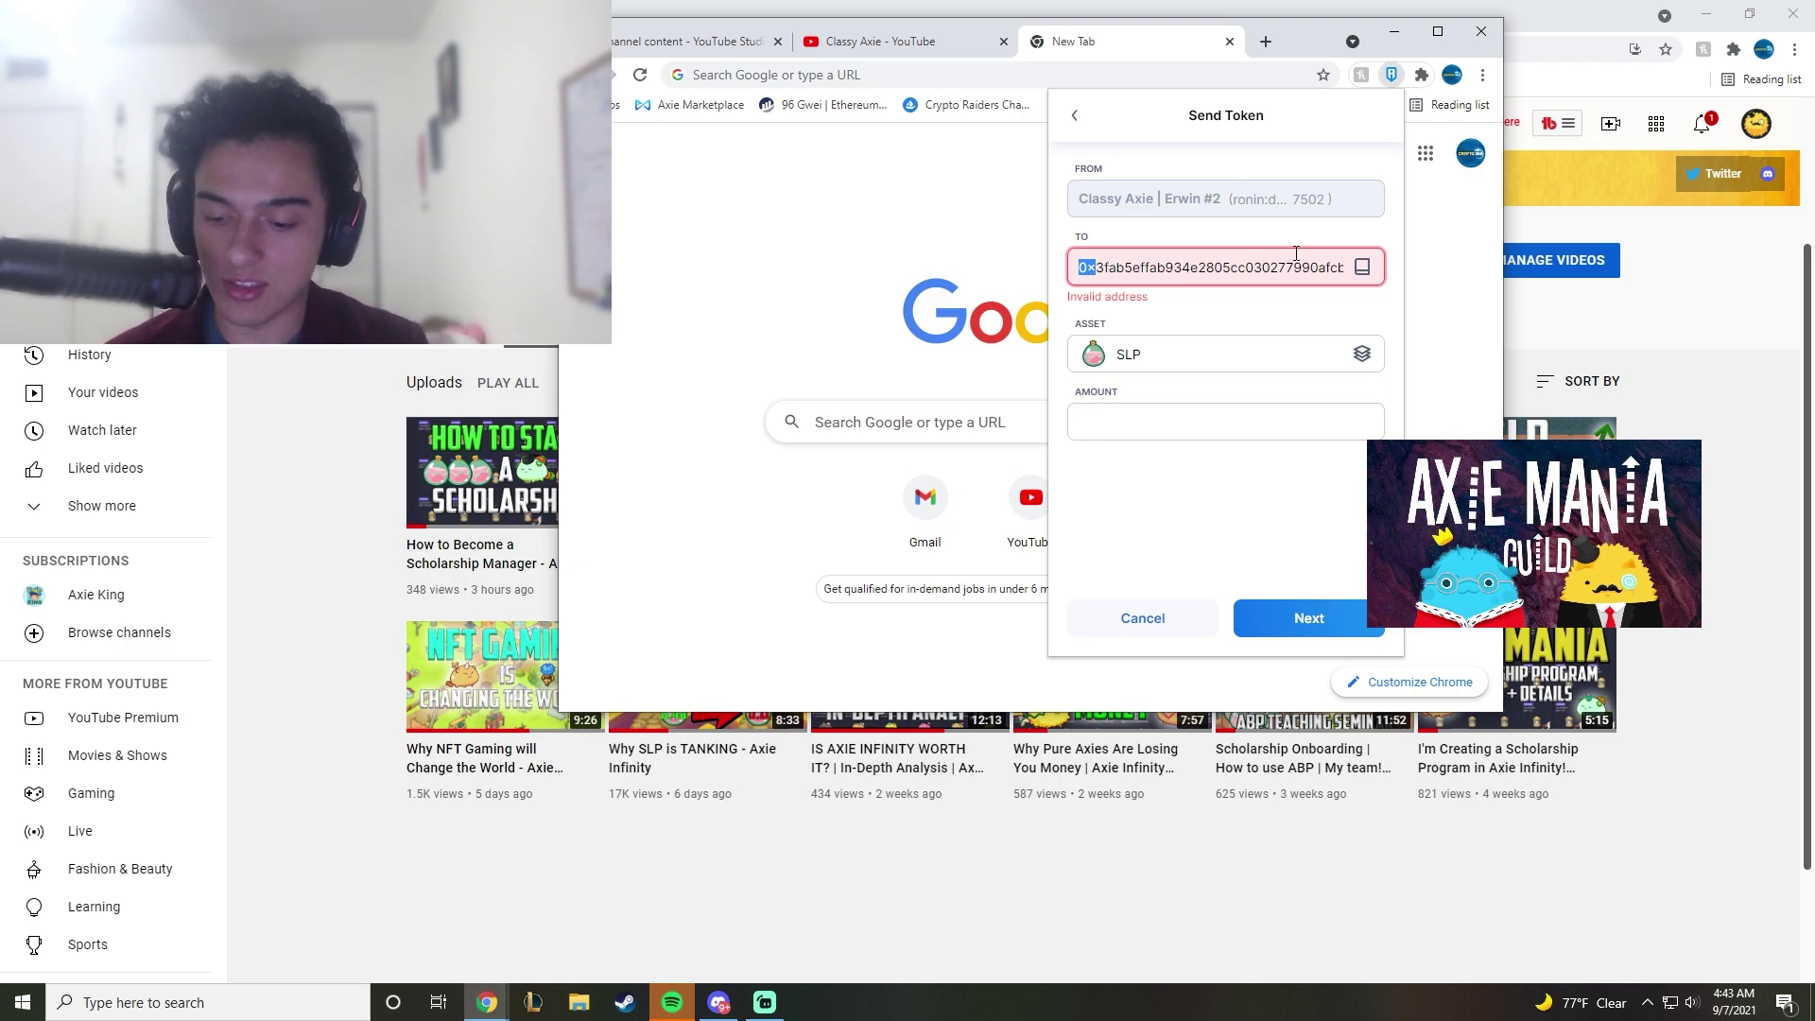
{"action": "type", "text": "ronin"}
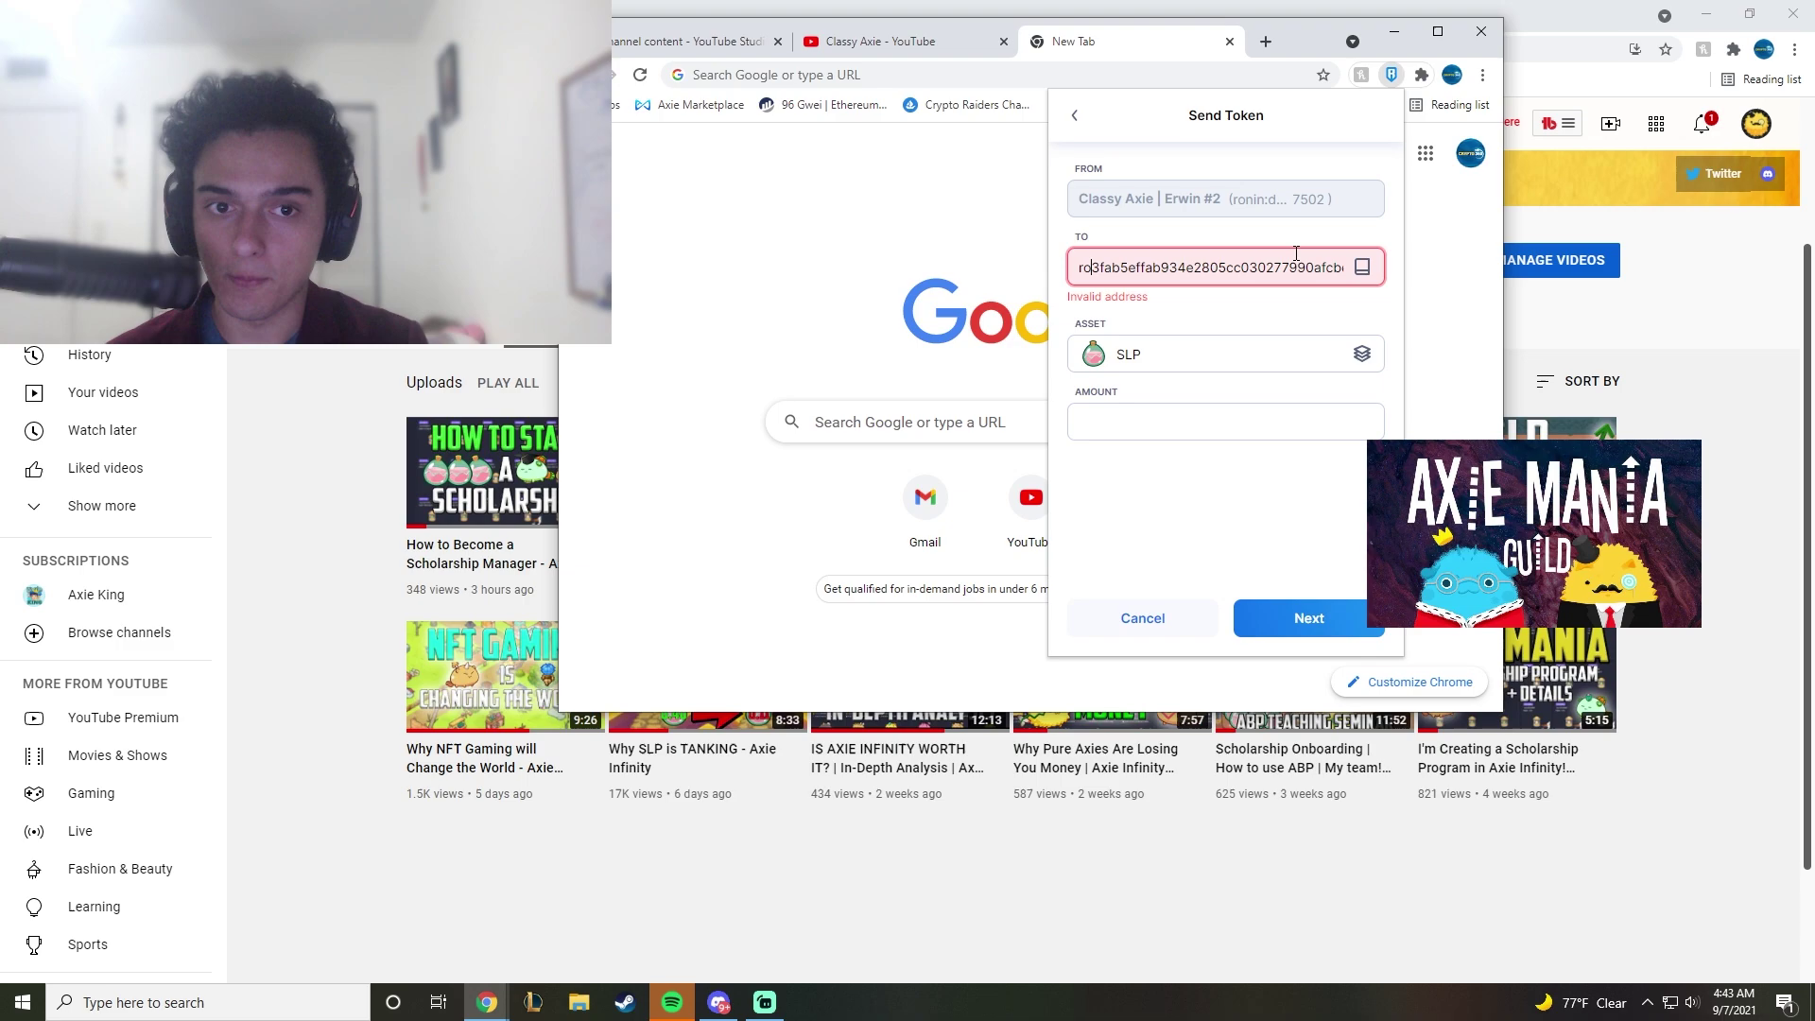
{"action": "type", "text": ":"}
{"action": "left_click", "coordinate": [1219, 335]}
{"action": "left_click", "coordinate": [1195, 416]}
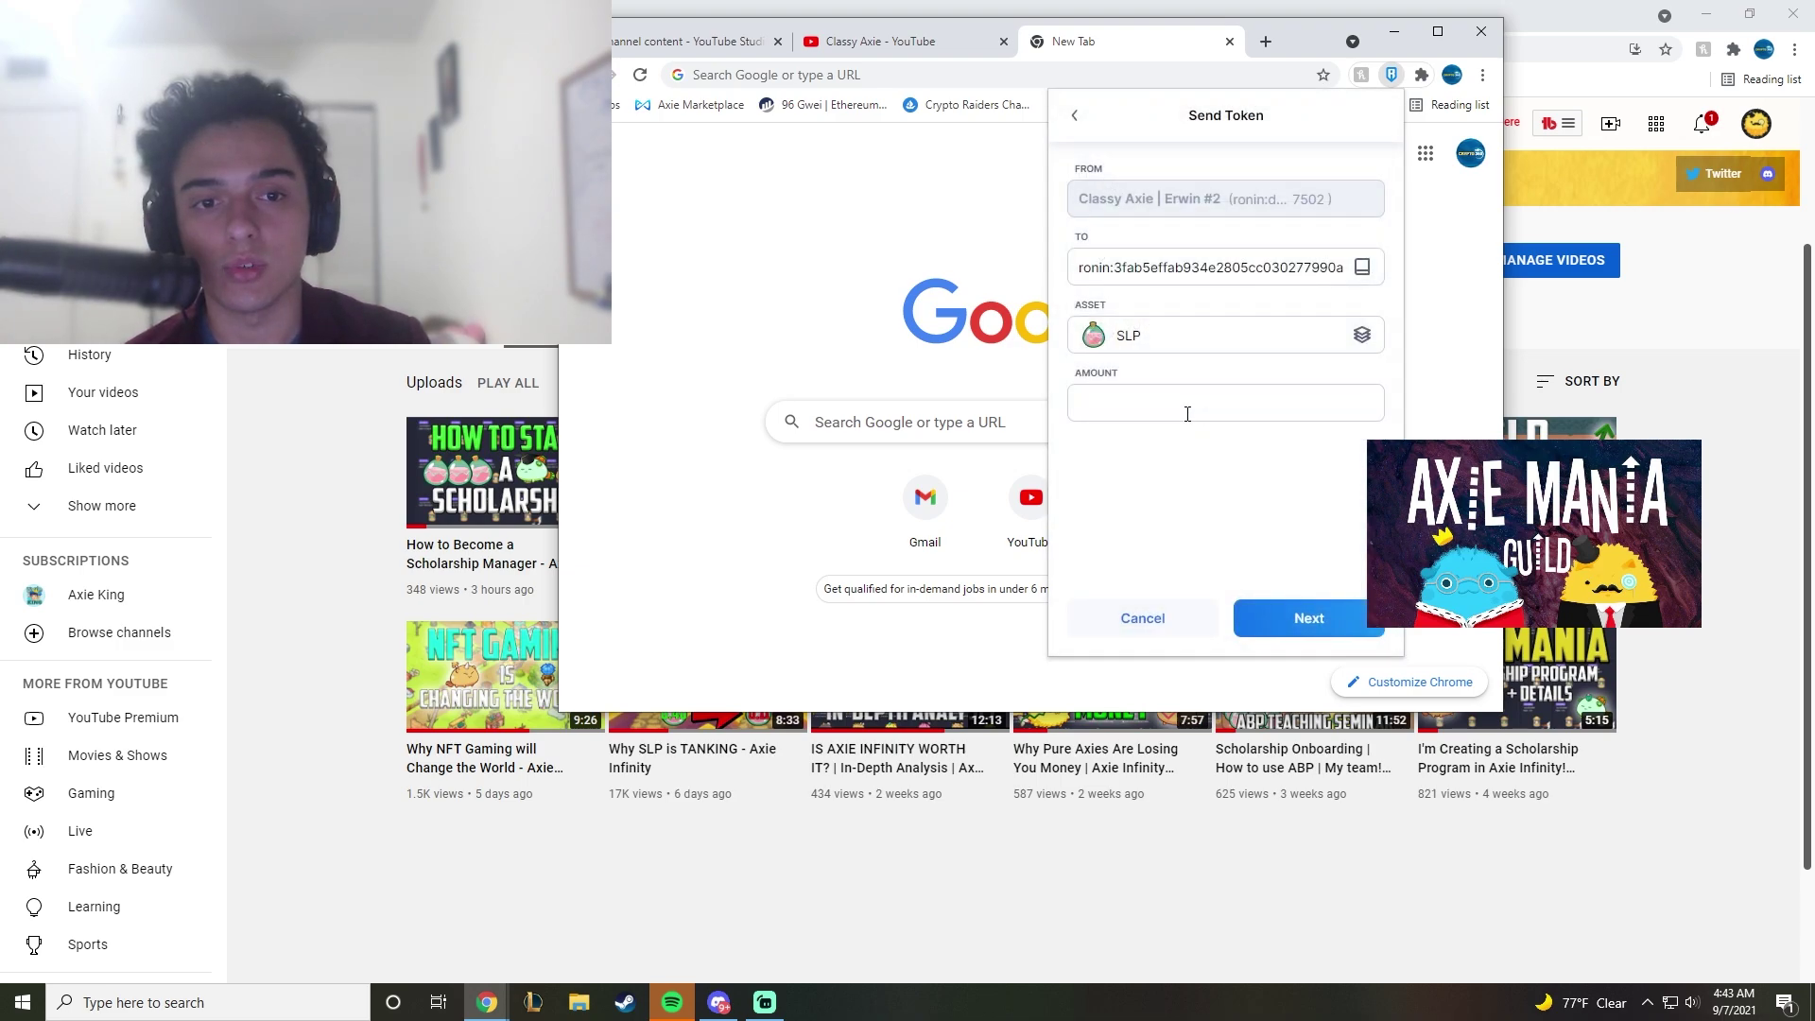
{"action": "left_click", "coordinate": [1178, 410]}
Step: Enter 1 SLP as the amount and confirm the transfer
{"action": "type", "text": "1"}
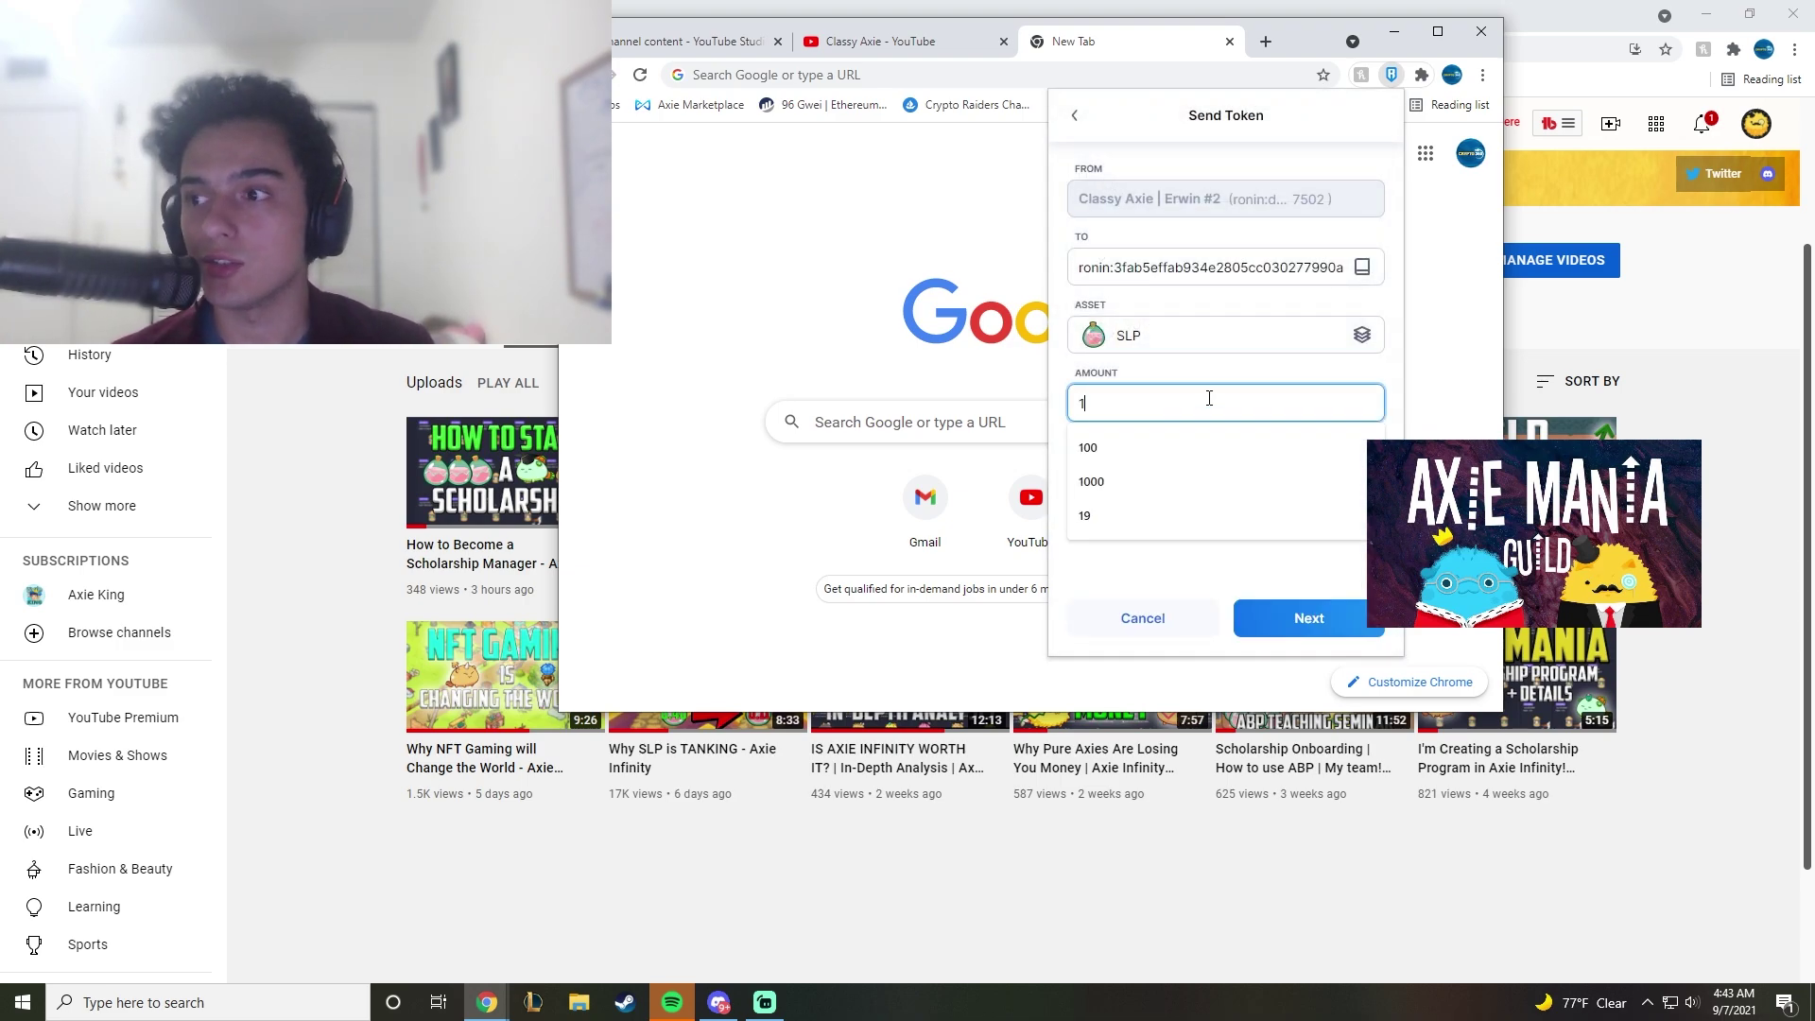
{"action": "left_click", "coordinate": [1304, 619]}
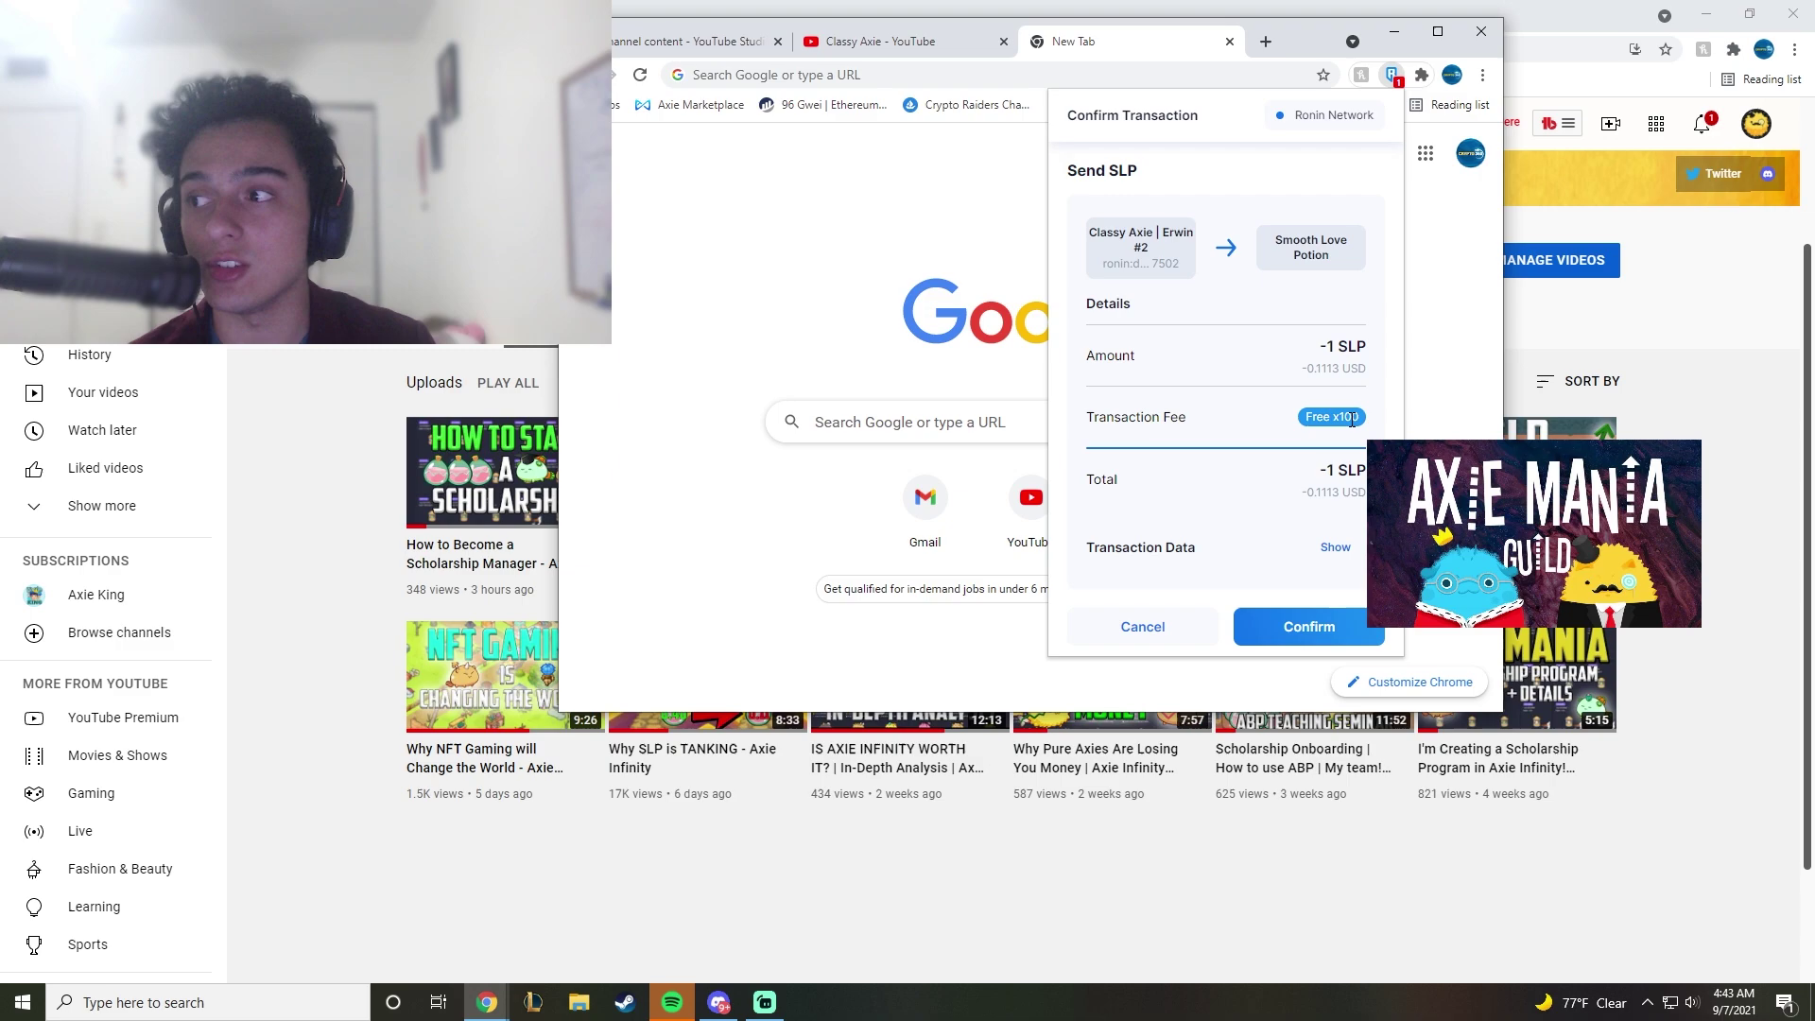
{"action": "scroll", "coordinate": [1313, 463], "scroll_direction": "down", "scroll_amount": 1}
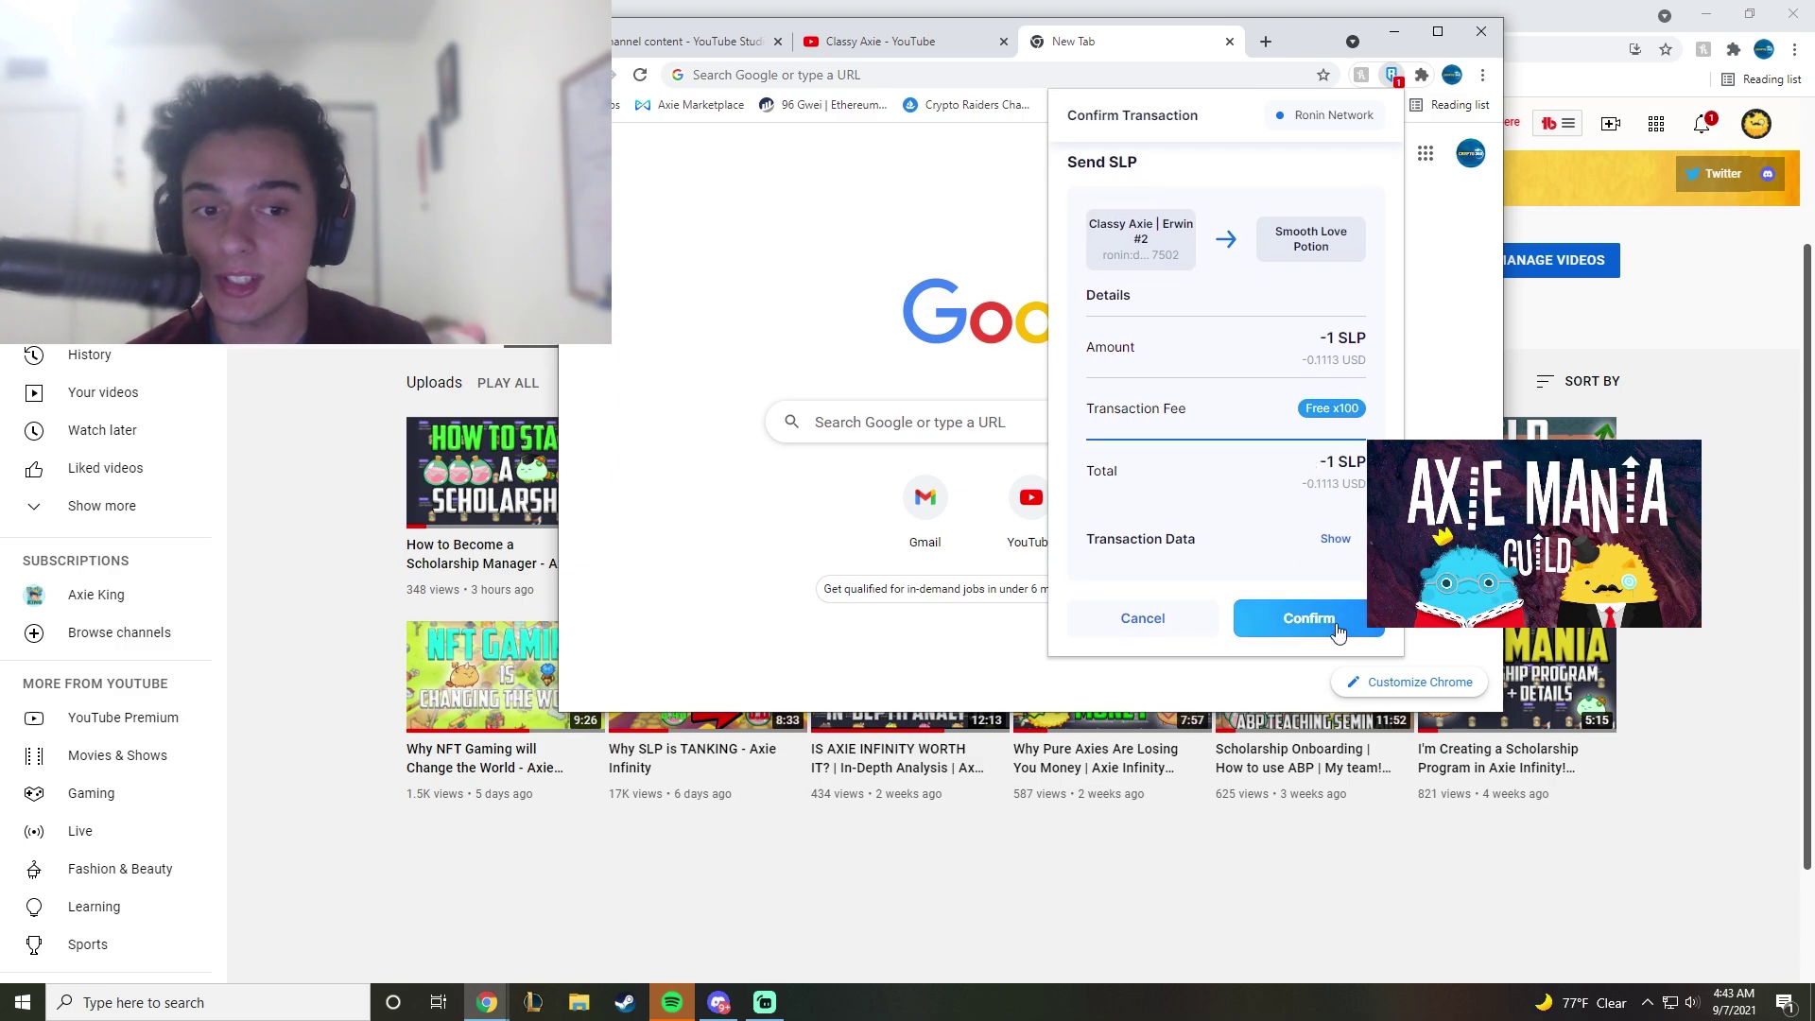
{"action": "left_click", "coordinate": [1301, 624]}
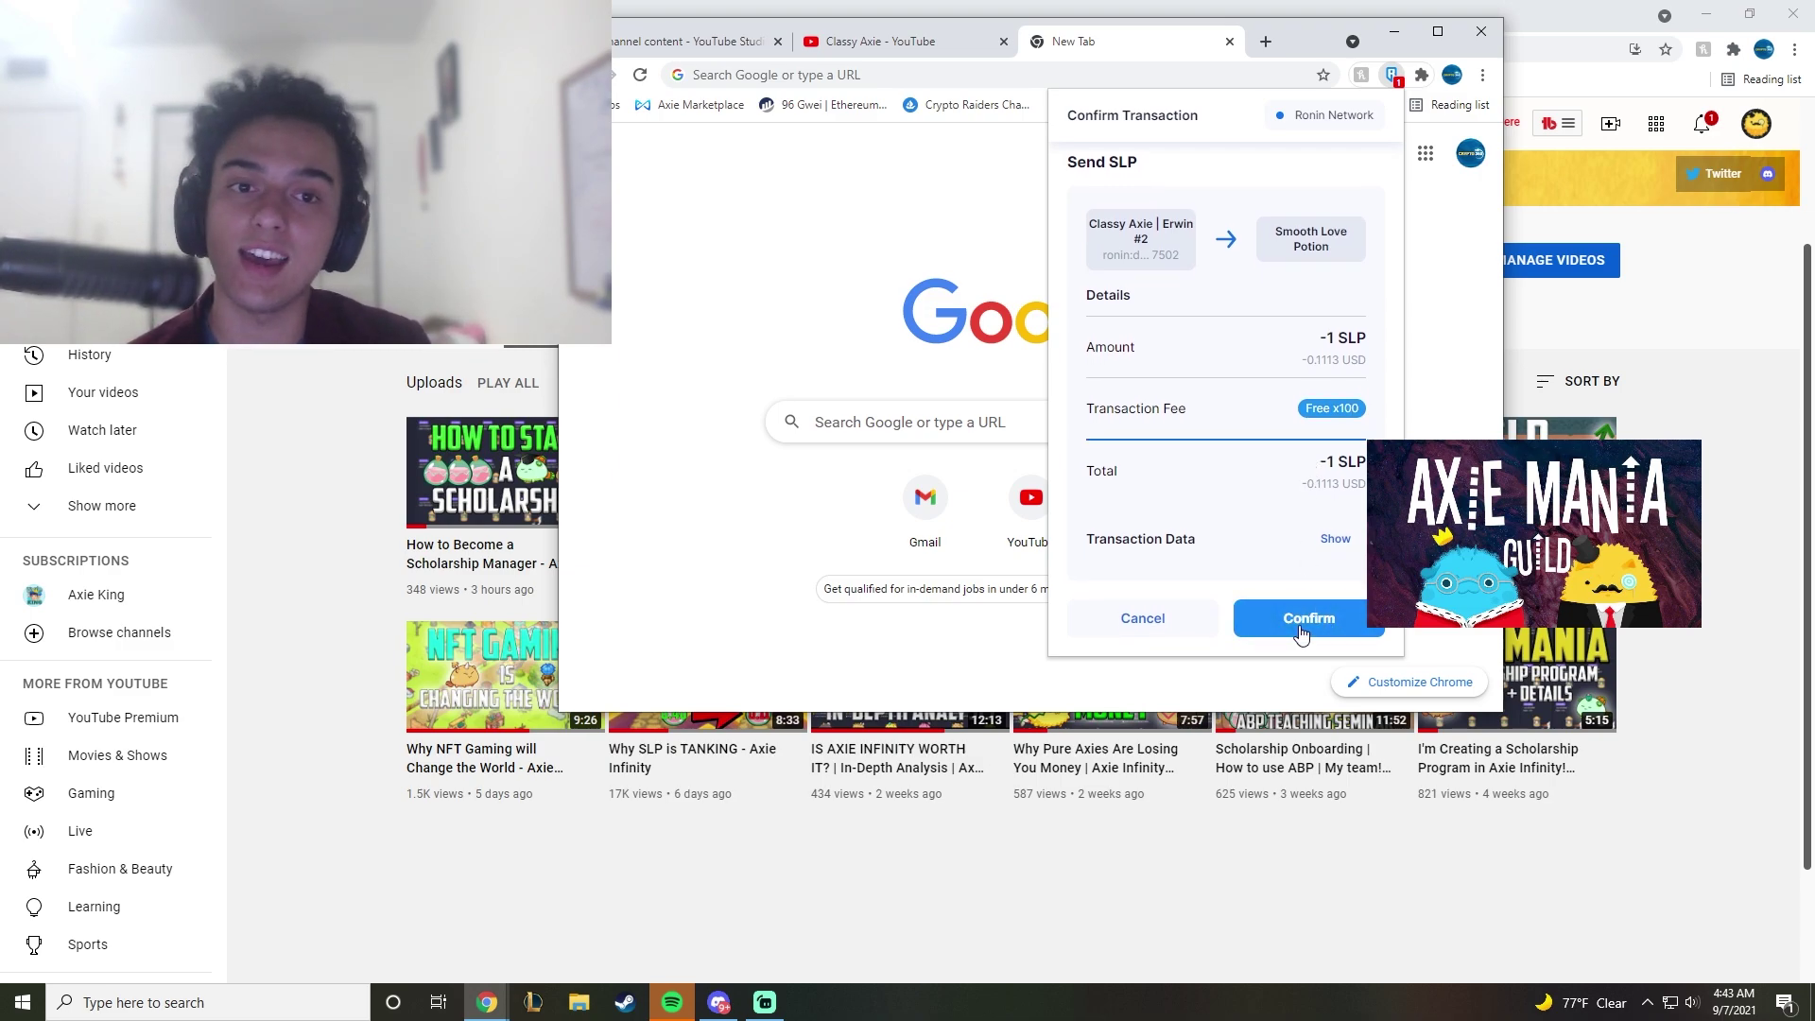
Step: Check the Activities list for the successful 1 SLP Send
{"action": "scroll", "coordinate": [1290, 537], "scroll_direction": "down", "scroll_amount": 1}
{"action": "scroll", "coordinate": [1229, 444], "scroll_direction": "down", "scroll_amount": 3}
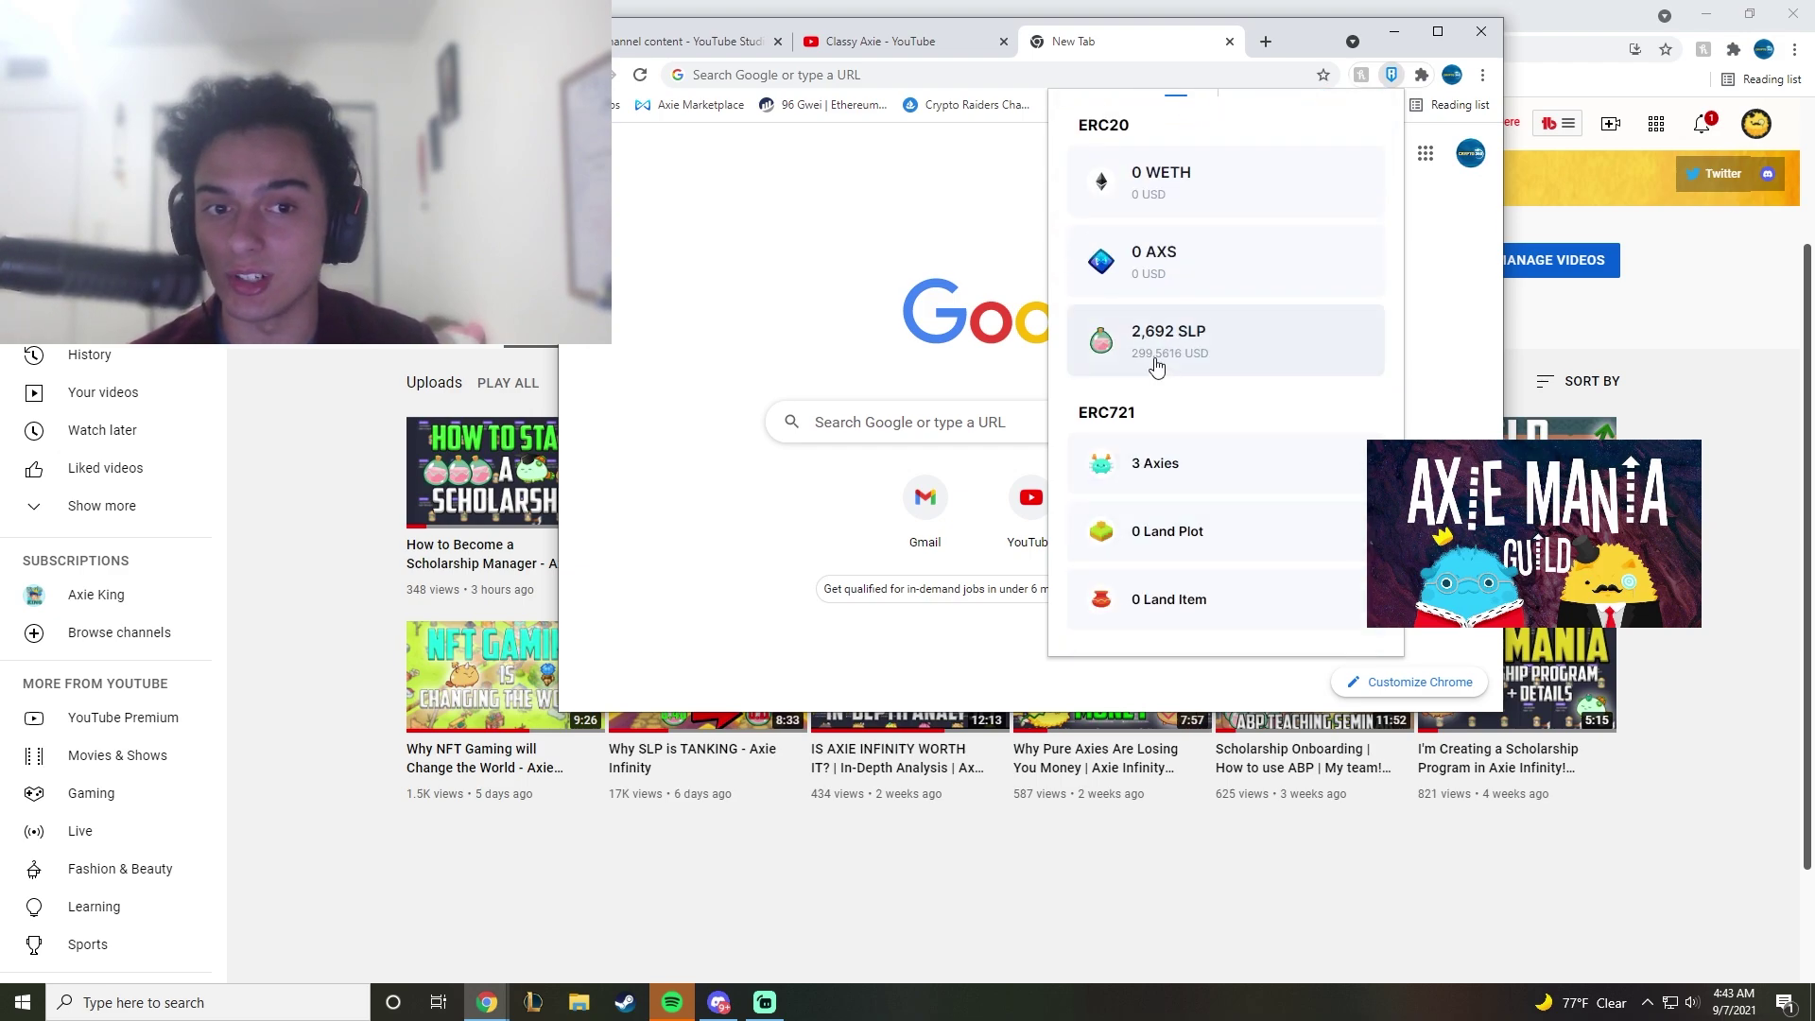
{"action": "scroll", "coordinate": [1187, 349], "scroll_direction": "up", "scroll_amount": 4}
{"action": "scroll", "coordinate": [1190, 568], "scroll_direction": "down", "scroll_amount": 3}
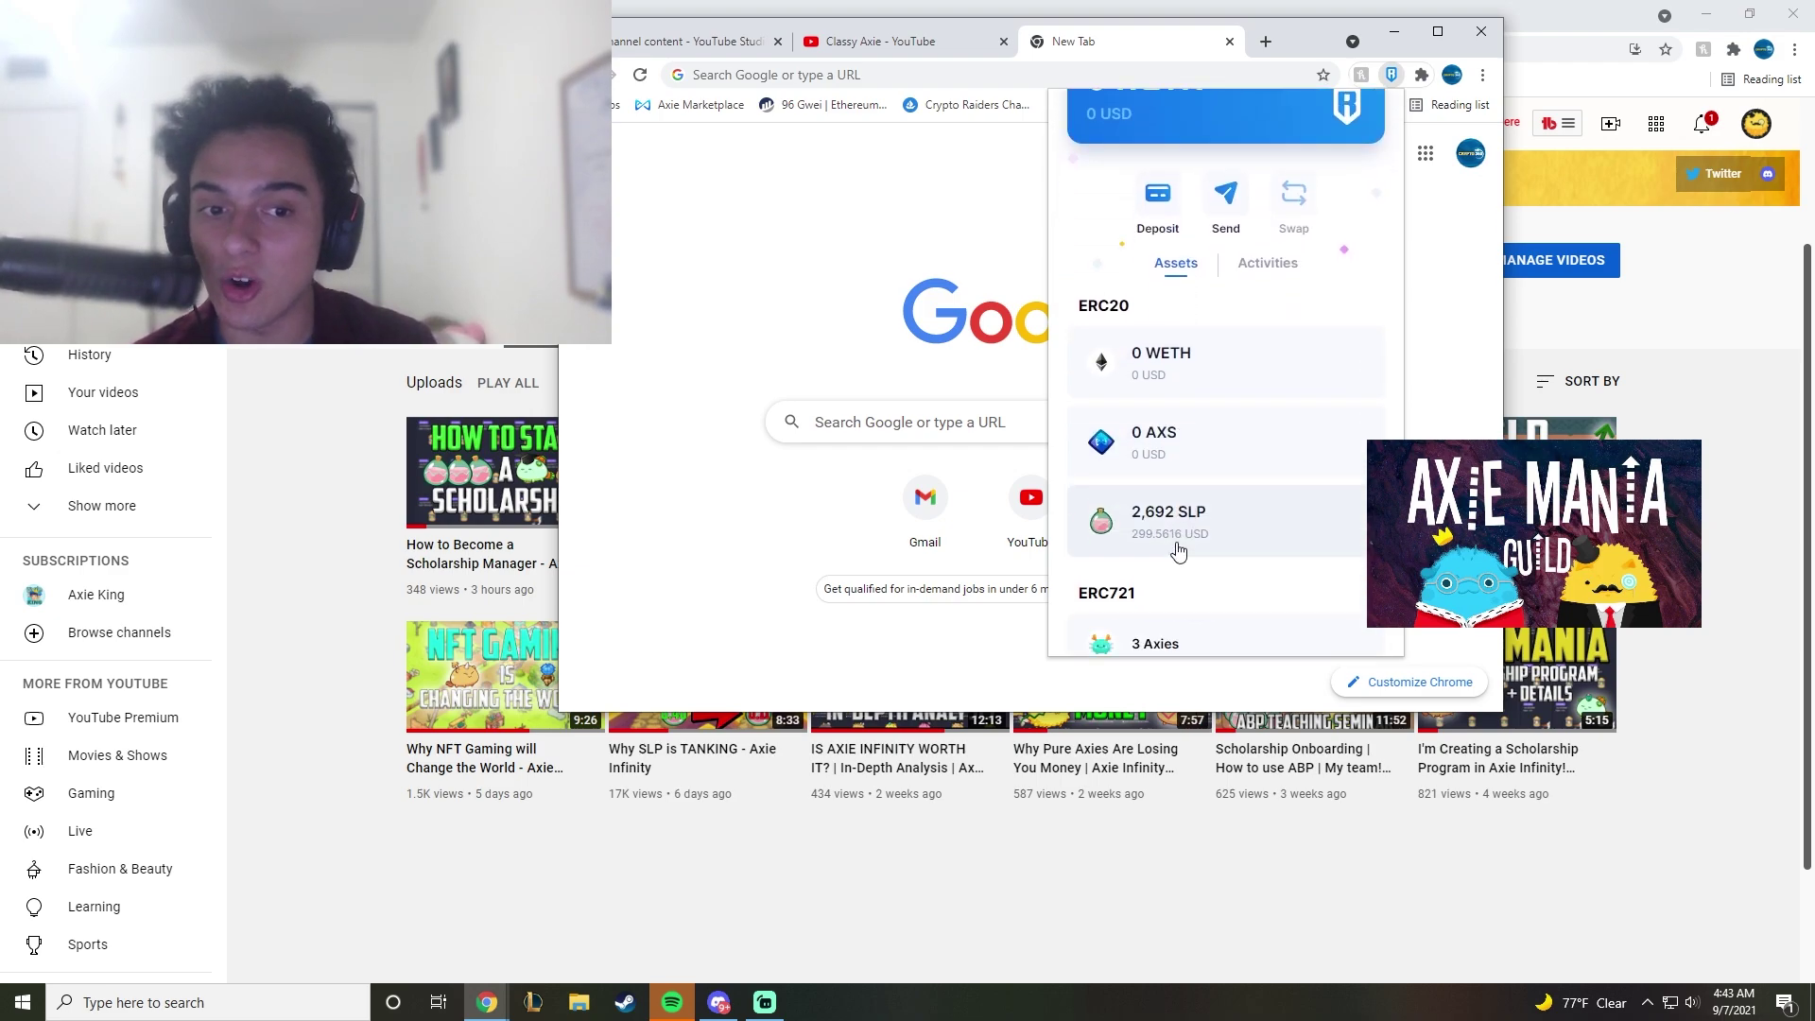
{"action": "scroll", "coordinate": [1187, 413], "scroll_direction": "up", "scroll_amount": 1}
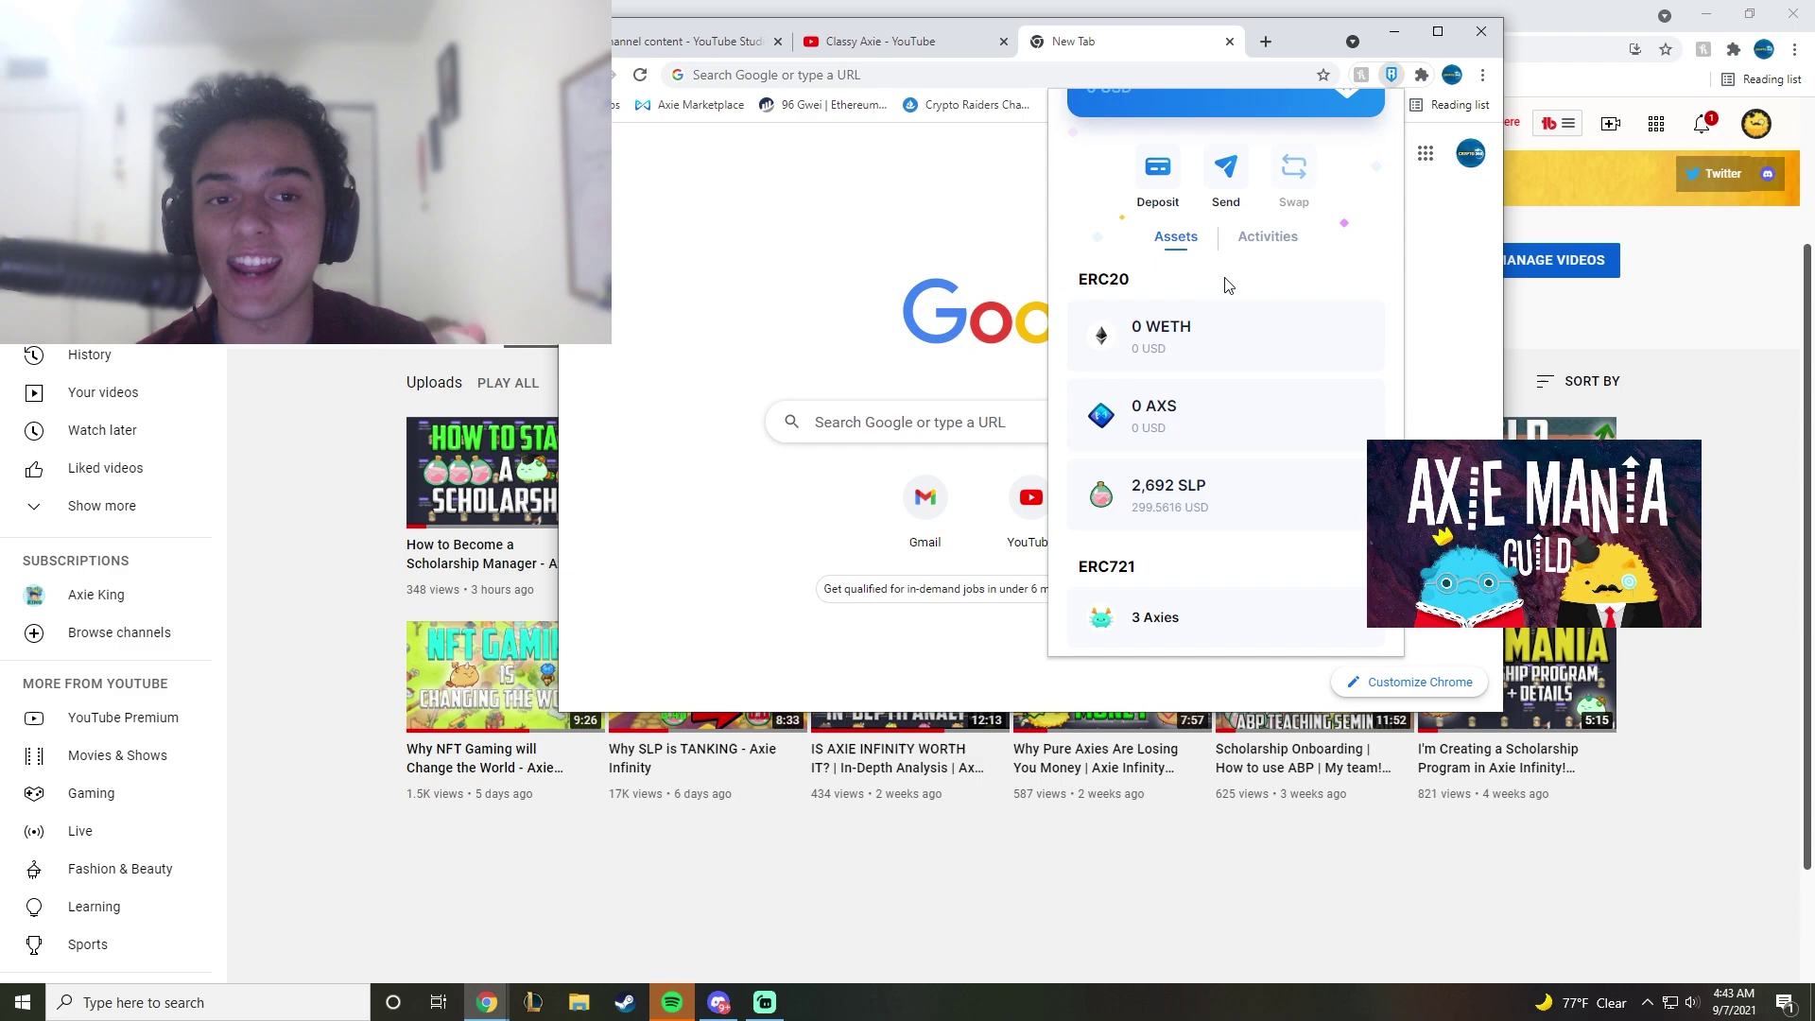
{"action": "left_click", "coordinate": [1246, 247]}
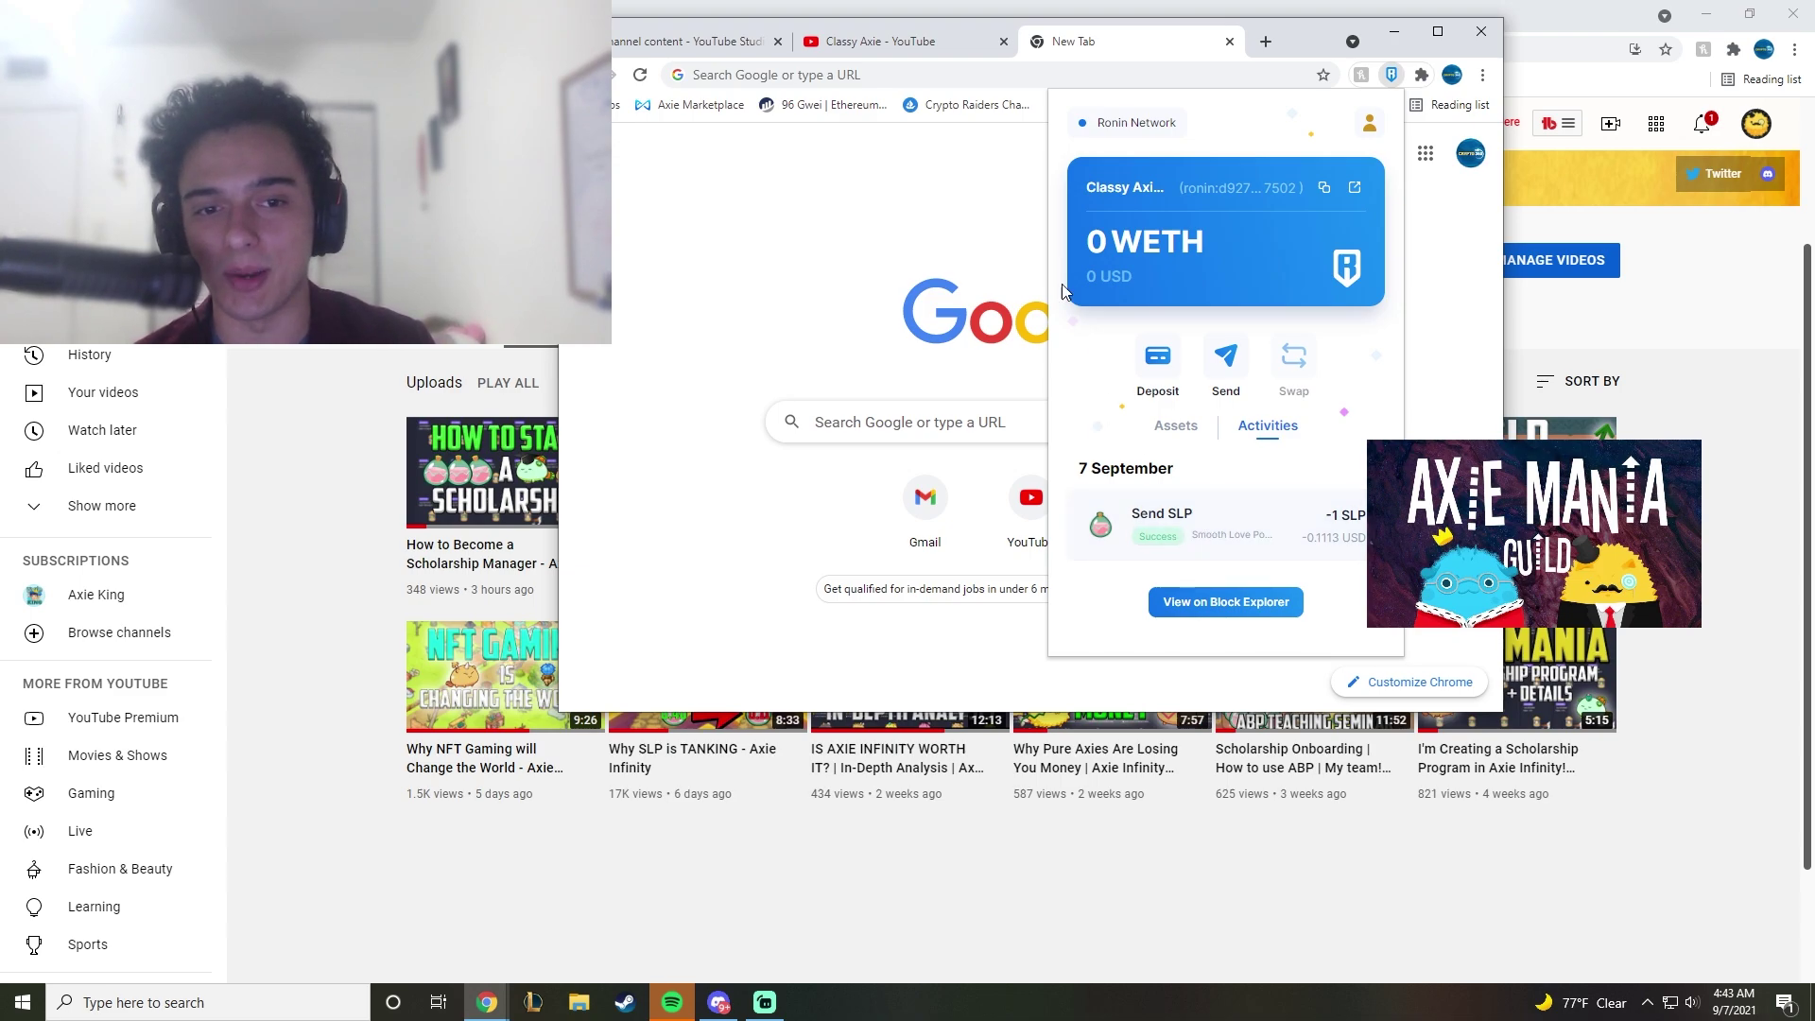
Step: Close the Ronin Wallet and turn the Free VPN back on
{"action": "left_click", "coordinate": [1391, 75]}
{"action": "left_click", "coordinate": [1421, 74]}
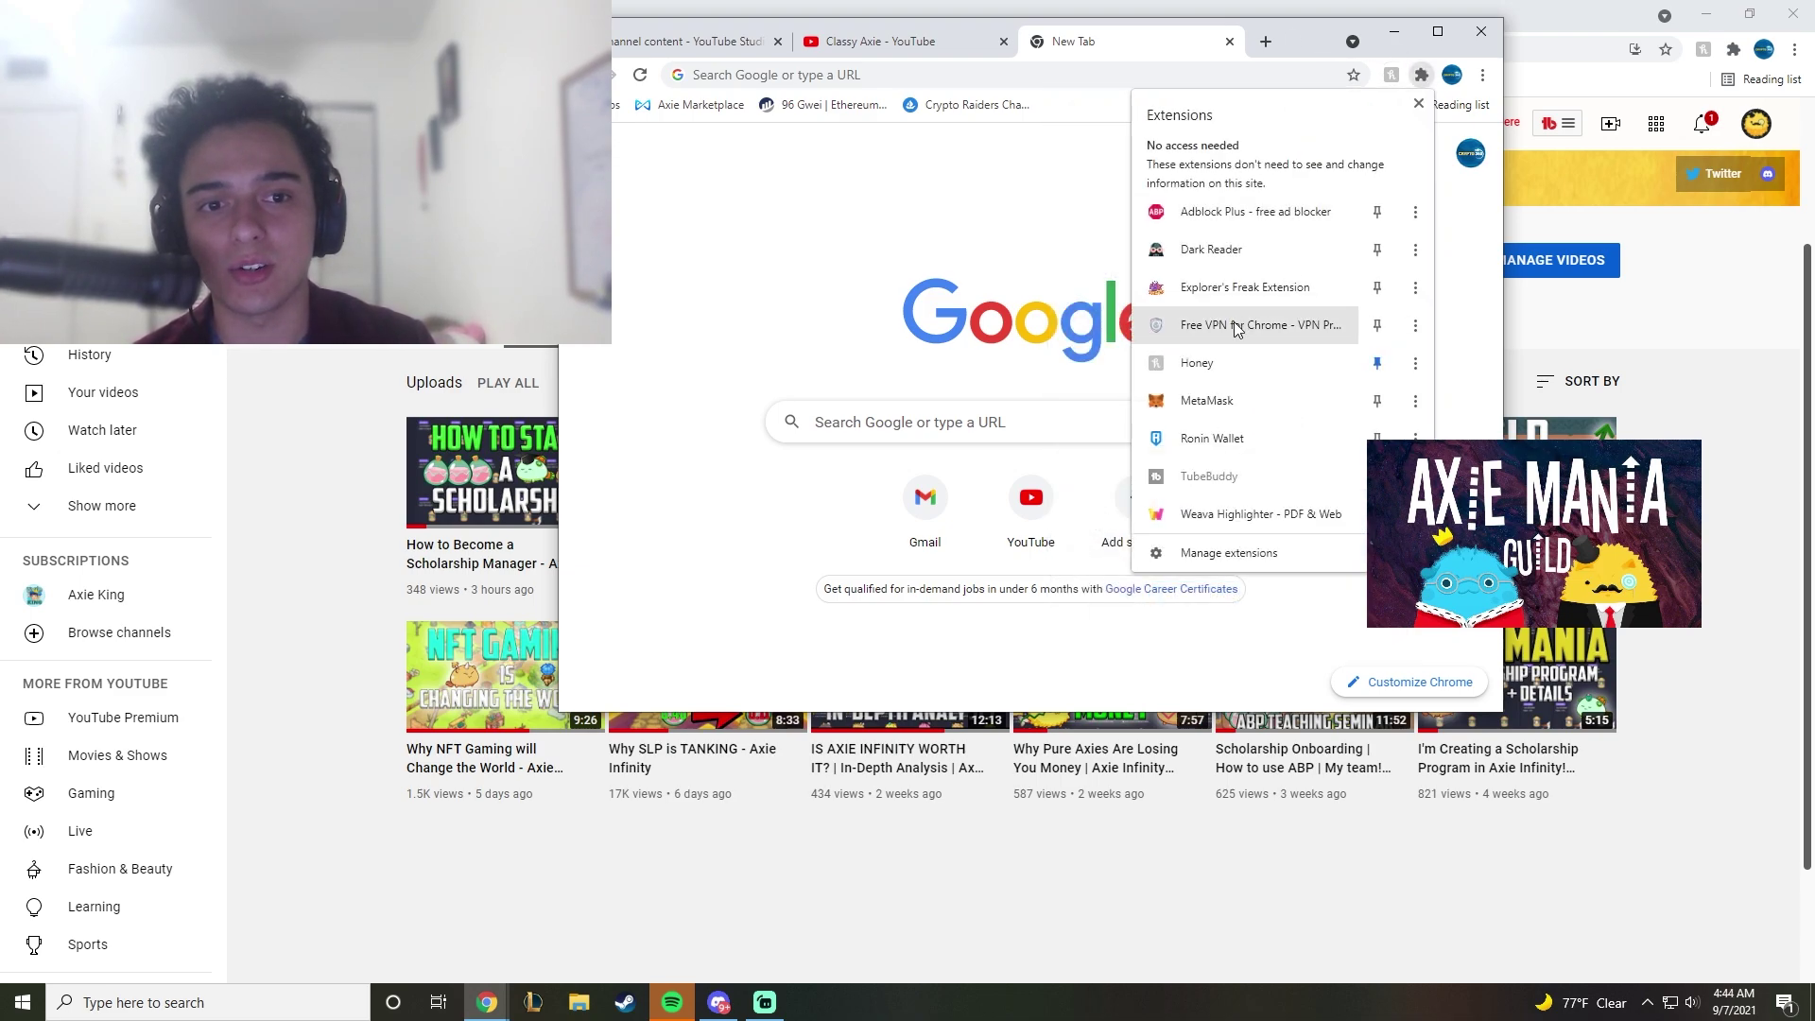
{"action": "left_click", "coordinate": [1247, 259]}
{"action": "left_click", "coordinate": [1228, 274]}
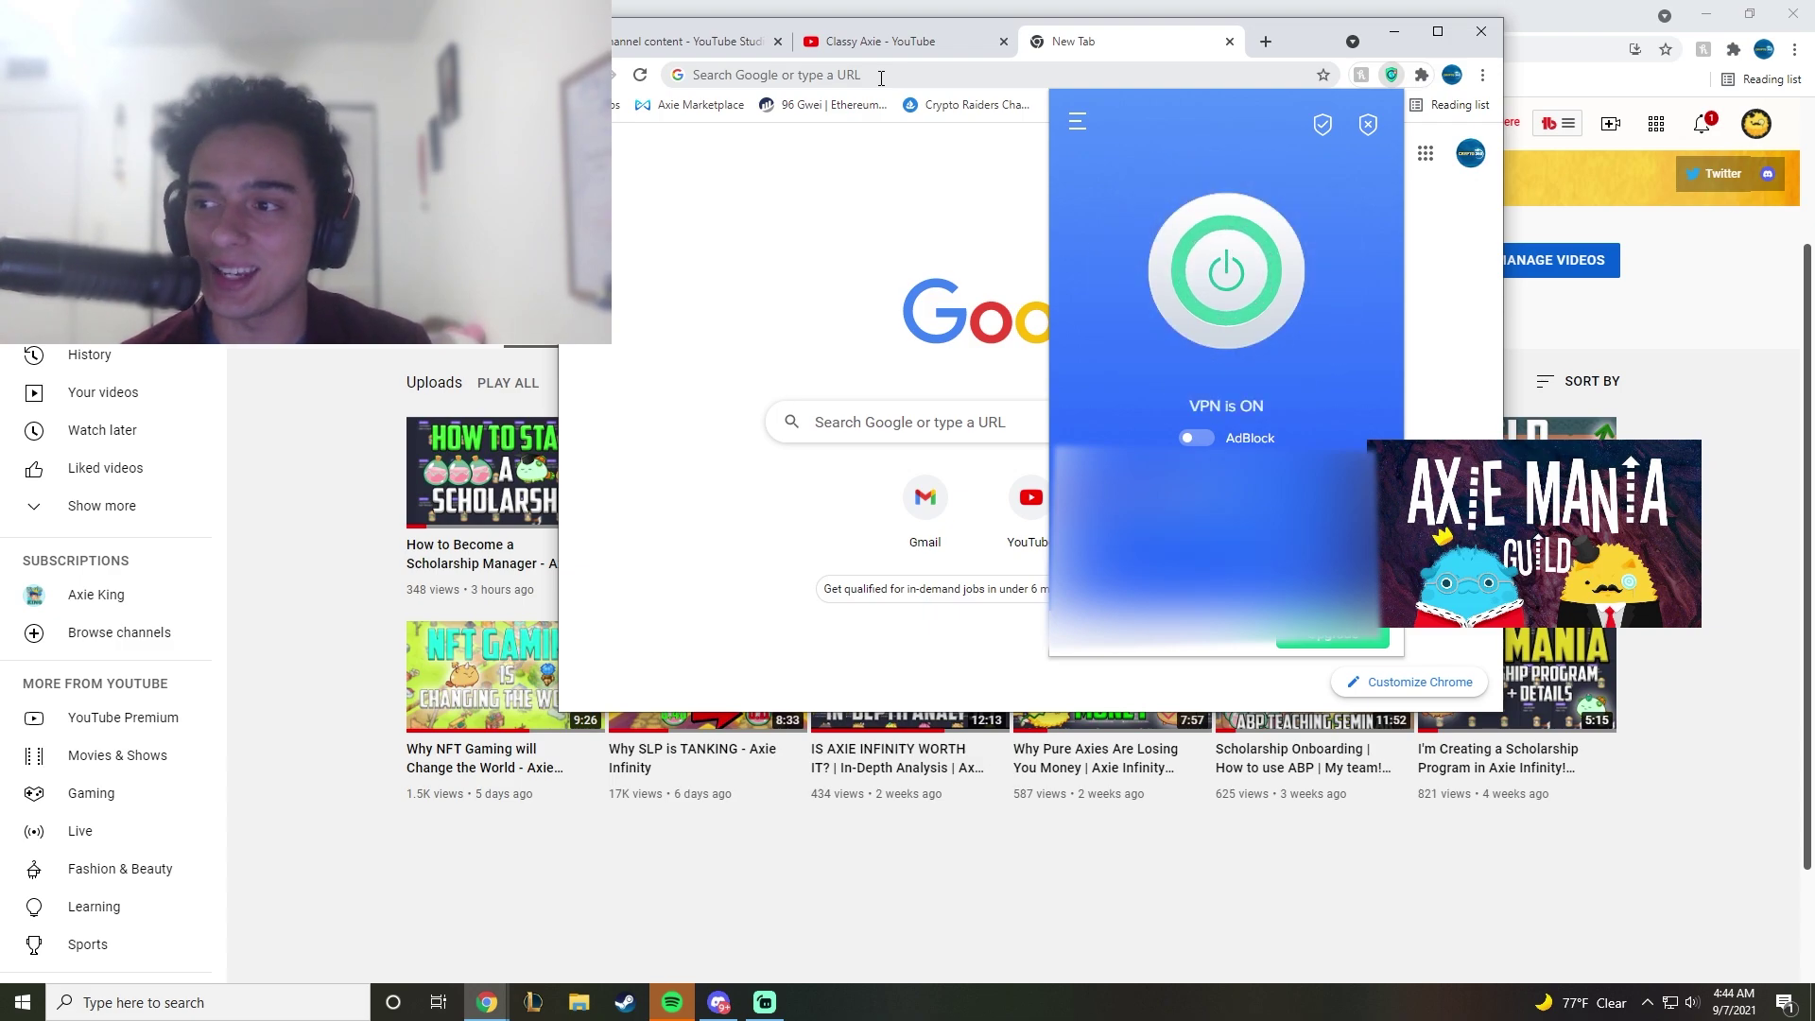
Step: Load the Binance site and open Wallet > Fiat and Spot
{"action": "left_click", "coordinate": [881, 76]}
{"action": "type", "text": "binance"}
{"action": "key", "text": "Return"}
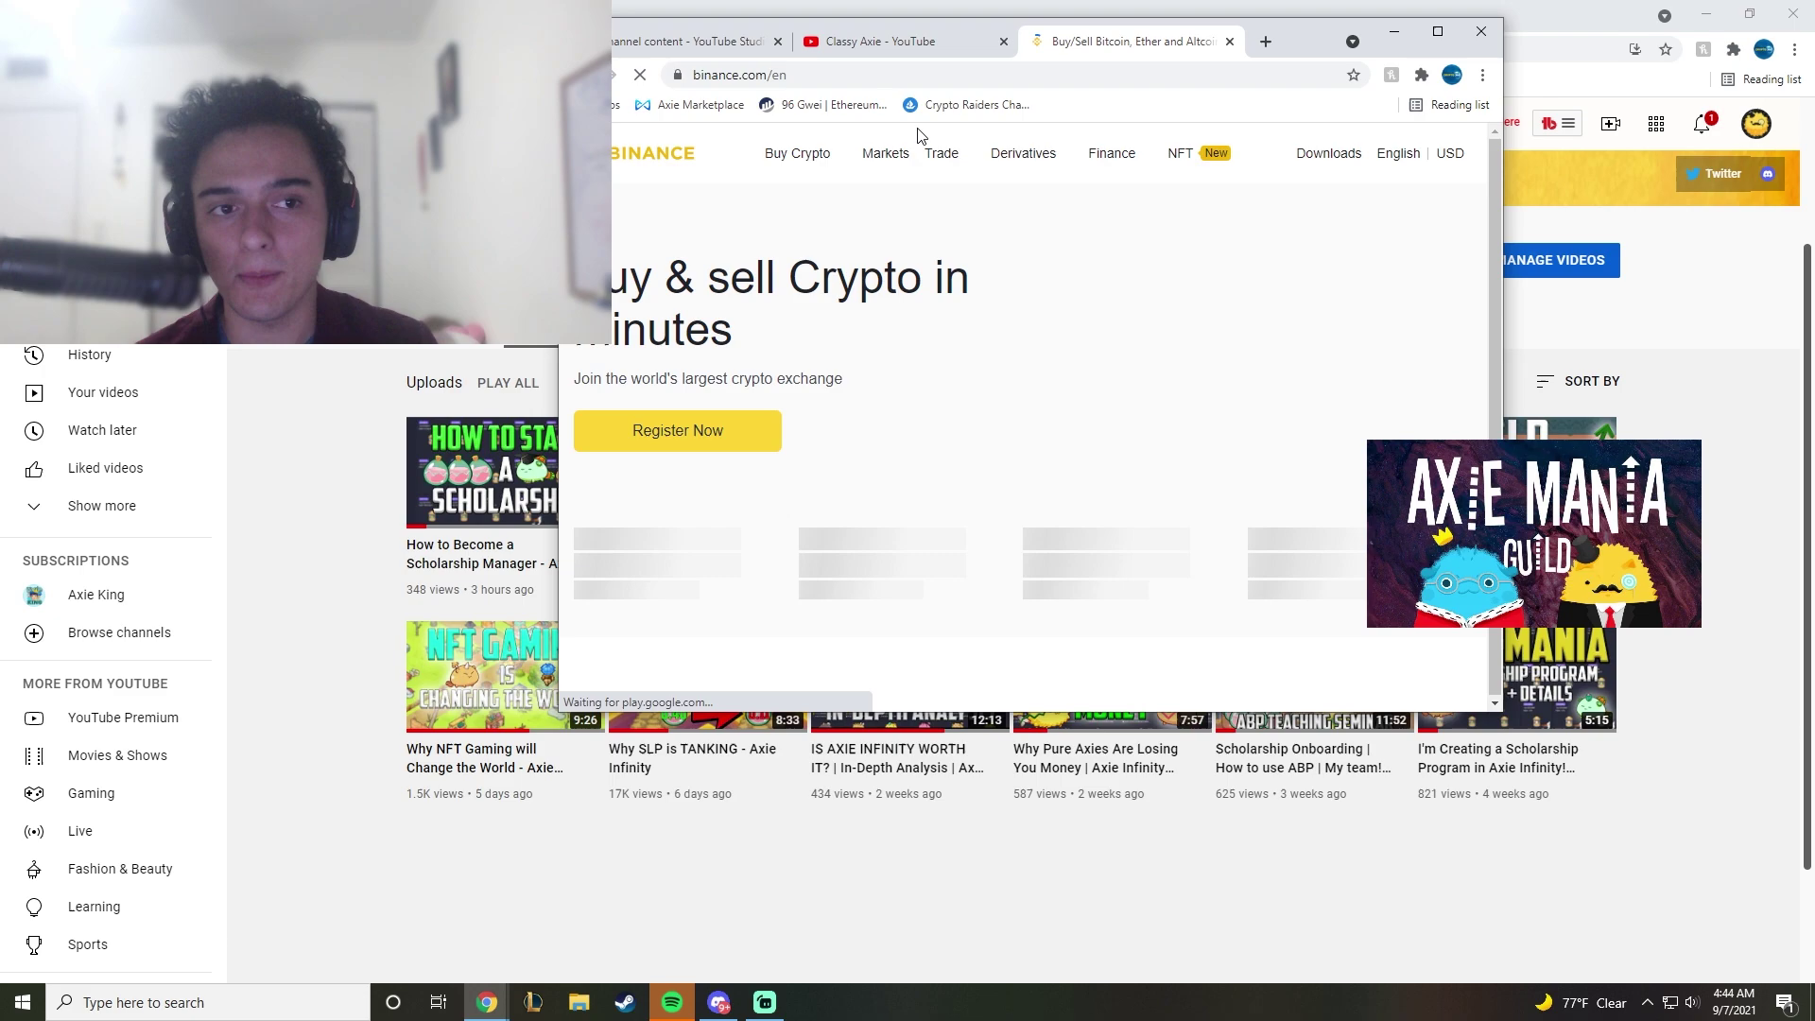
{"action": "mouse_move", "coordinate": [1118, 239]}
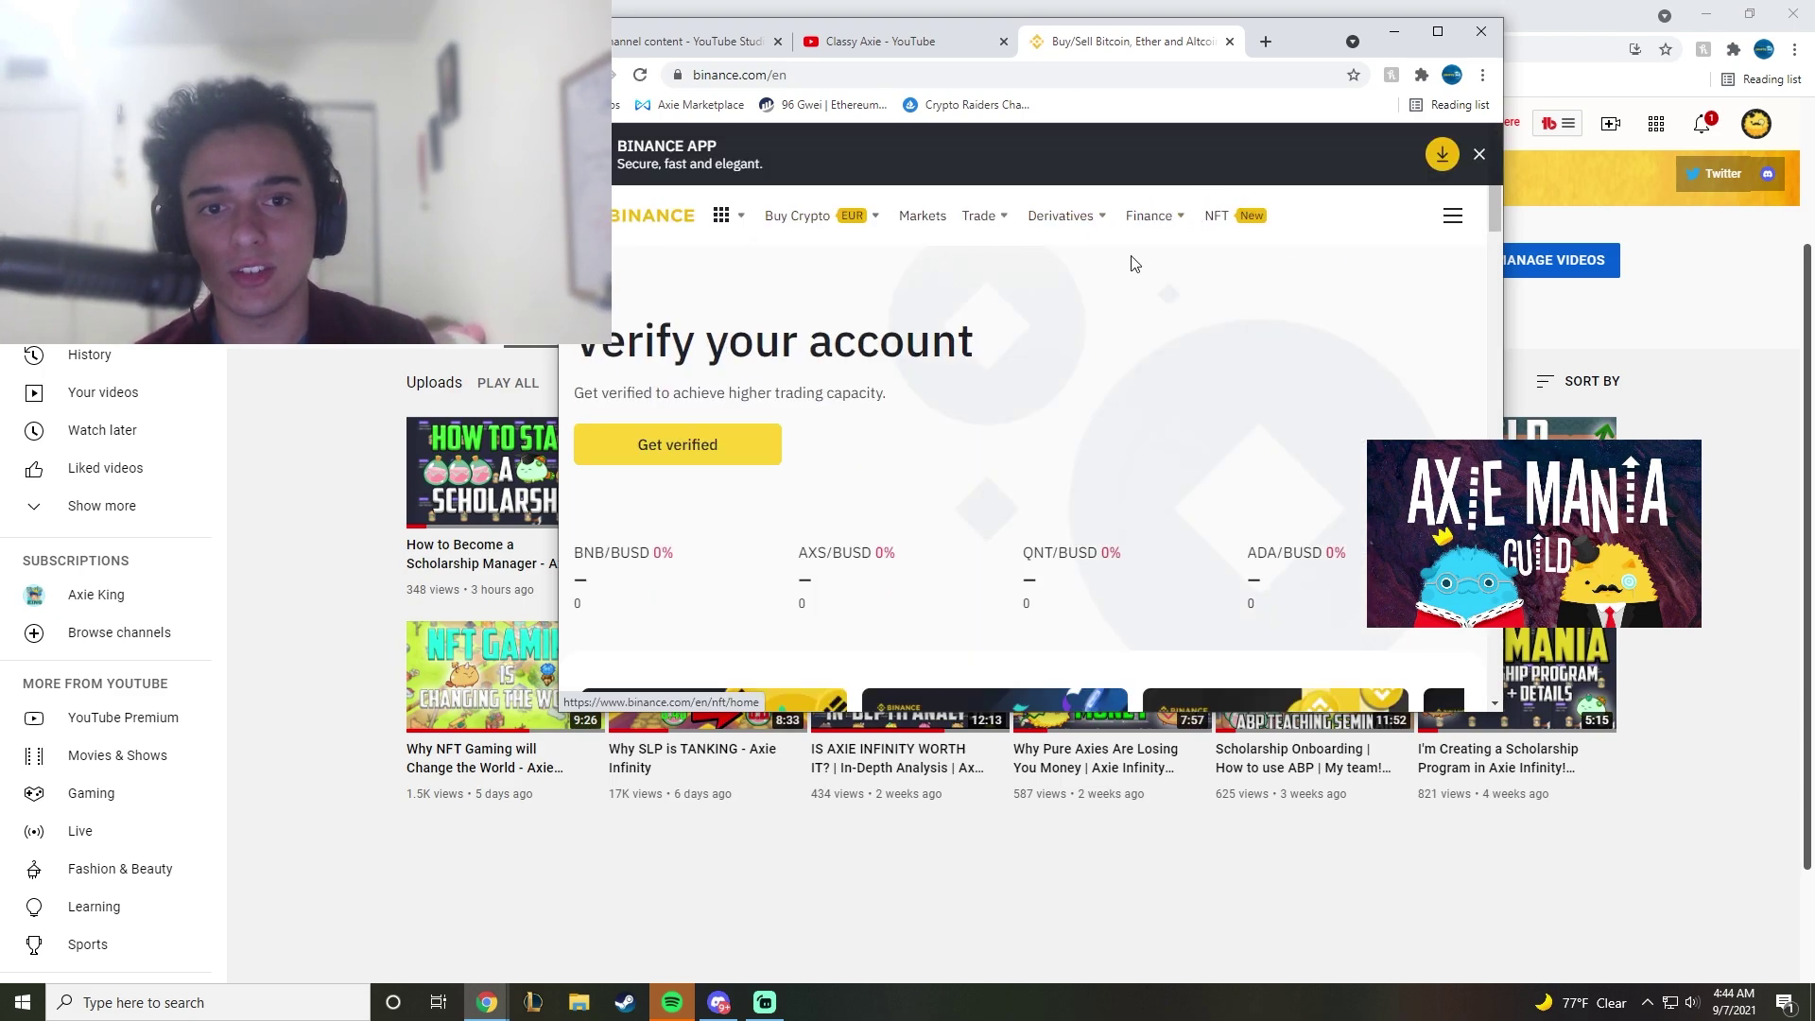
{"action": "left_click", "coordinate": [1449, 219]}
{"action": "left_click", "coordinate": [1475, 149]}
{"action": "left_click", "coordinate": [1438, 31]}
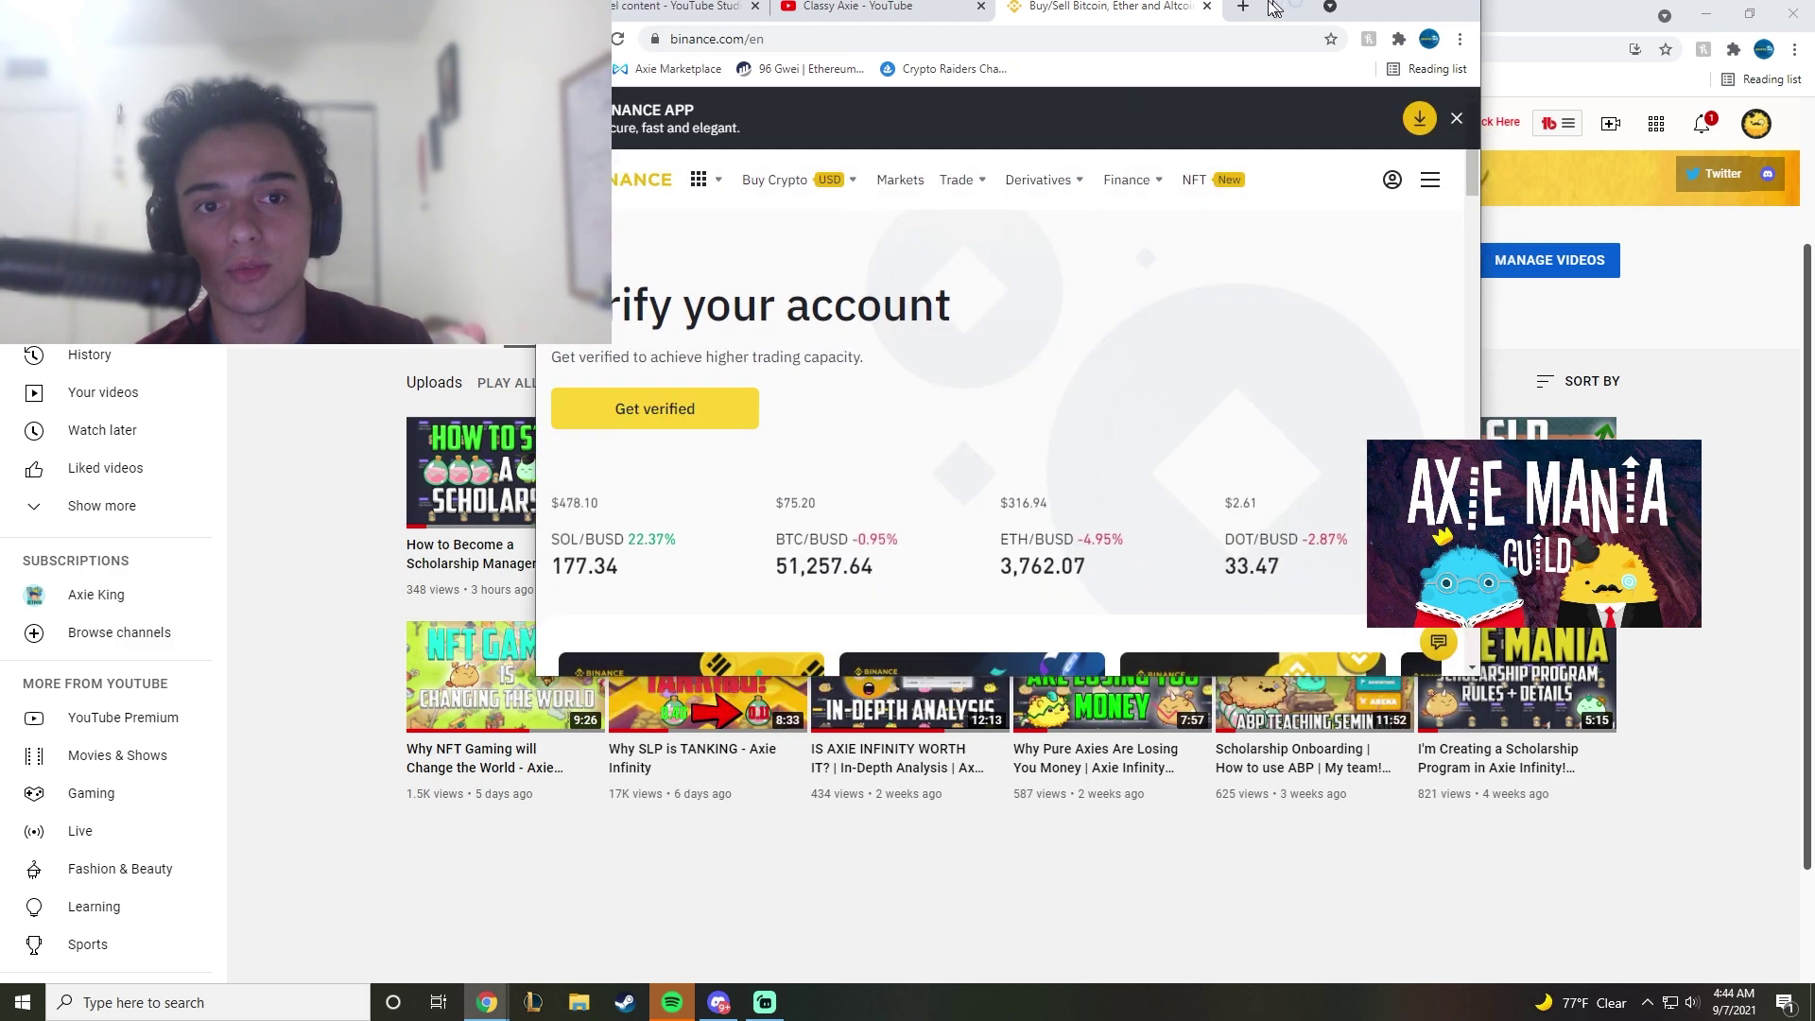
{"action": "mouse_move", "coordinate": [1394, 152]}
{"action": "left_click", "coordinate": [1415, 247]}
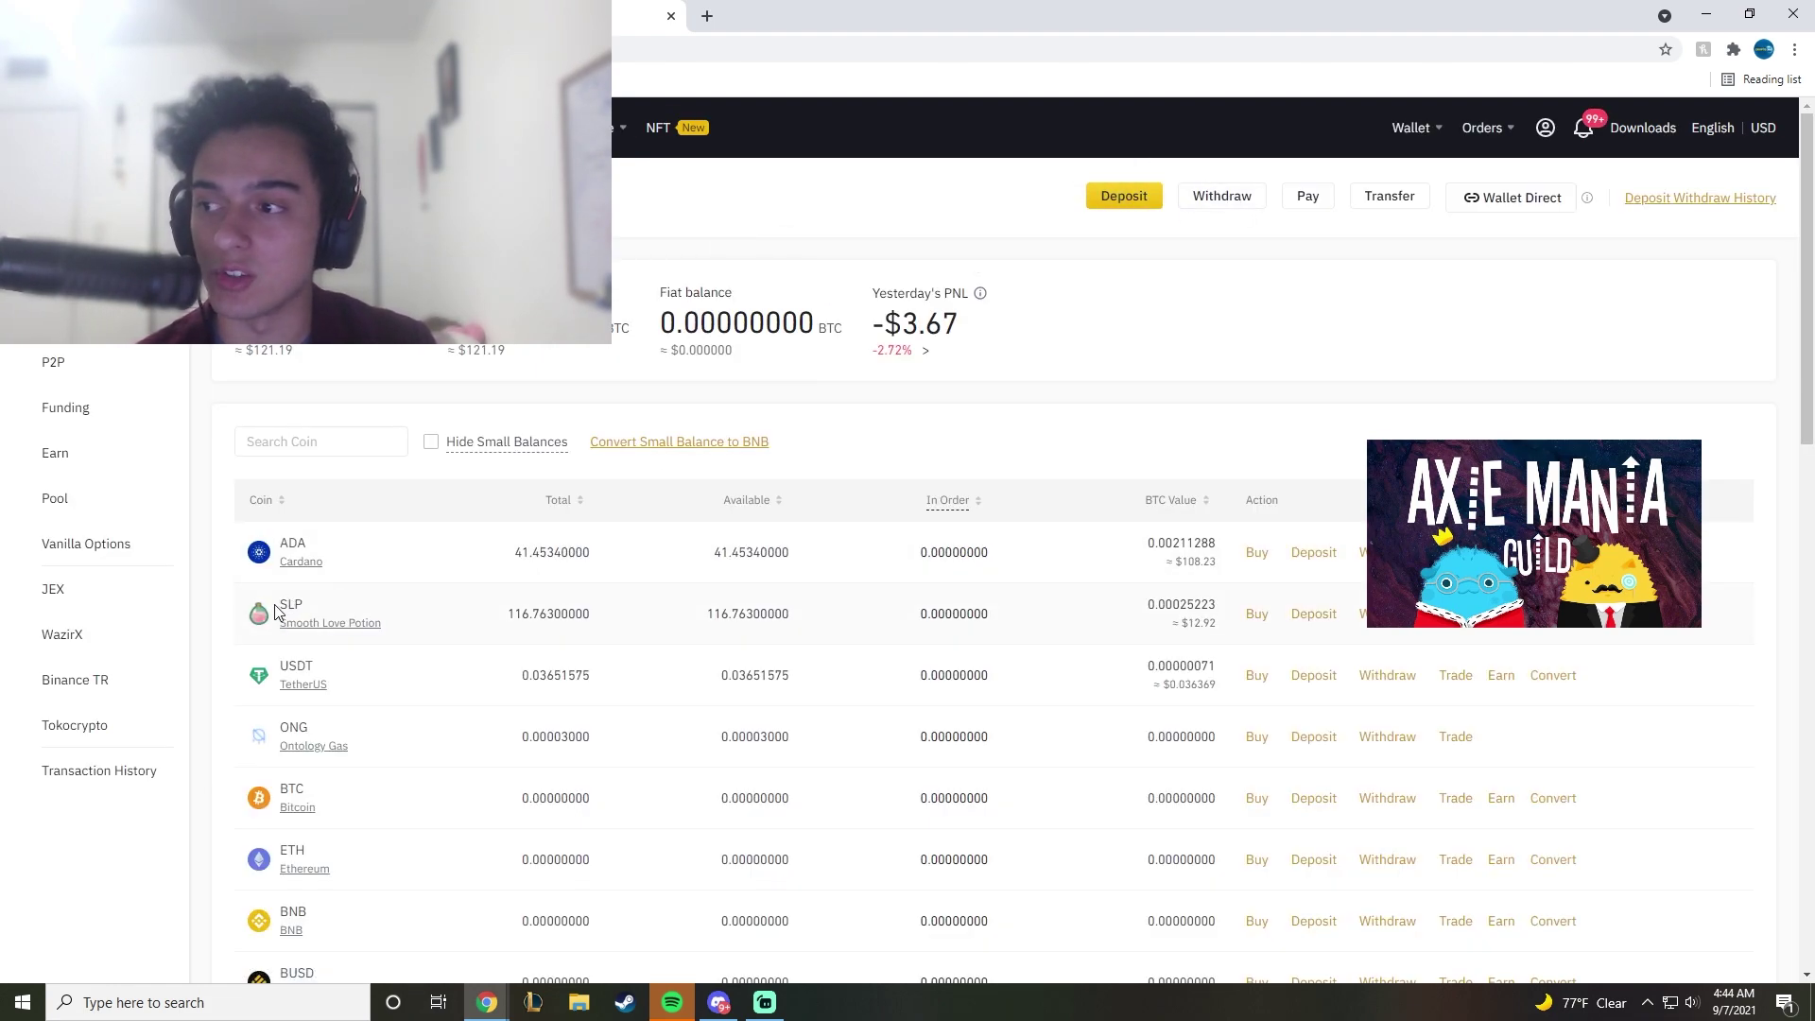
Step: Start an SLP withdrawal, pick the RON network and accept the 0x prefix warning
{"action": "left_click", "coordinate": [1375, 623]}
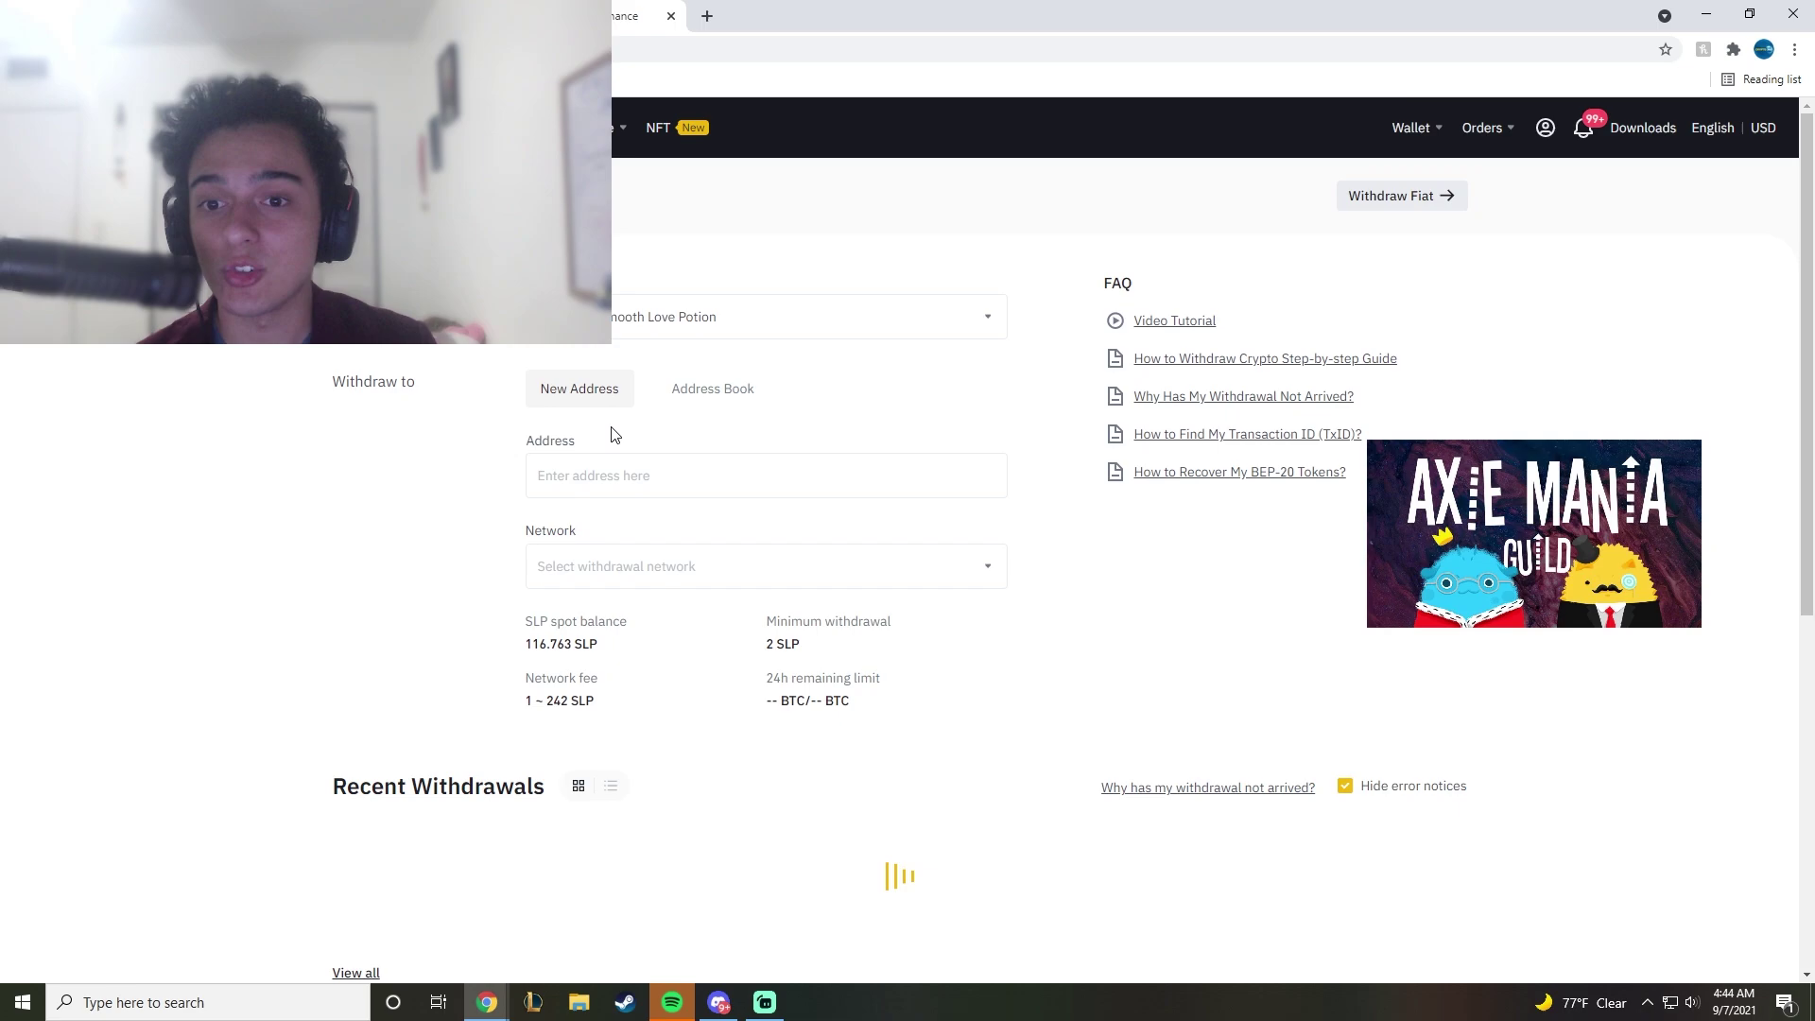
{"action": "left_click", "coordinate": [595, 482]}
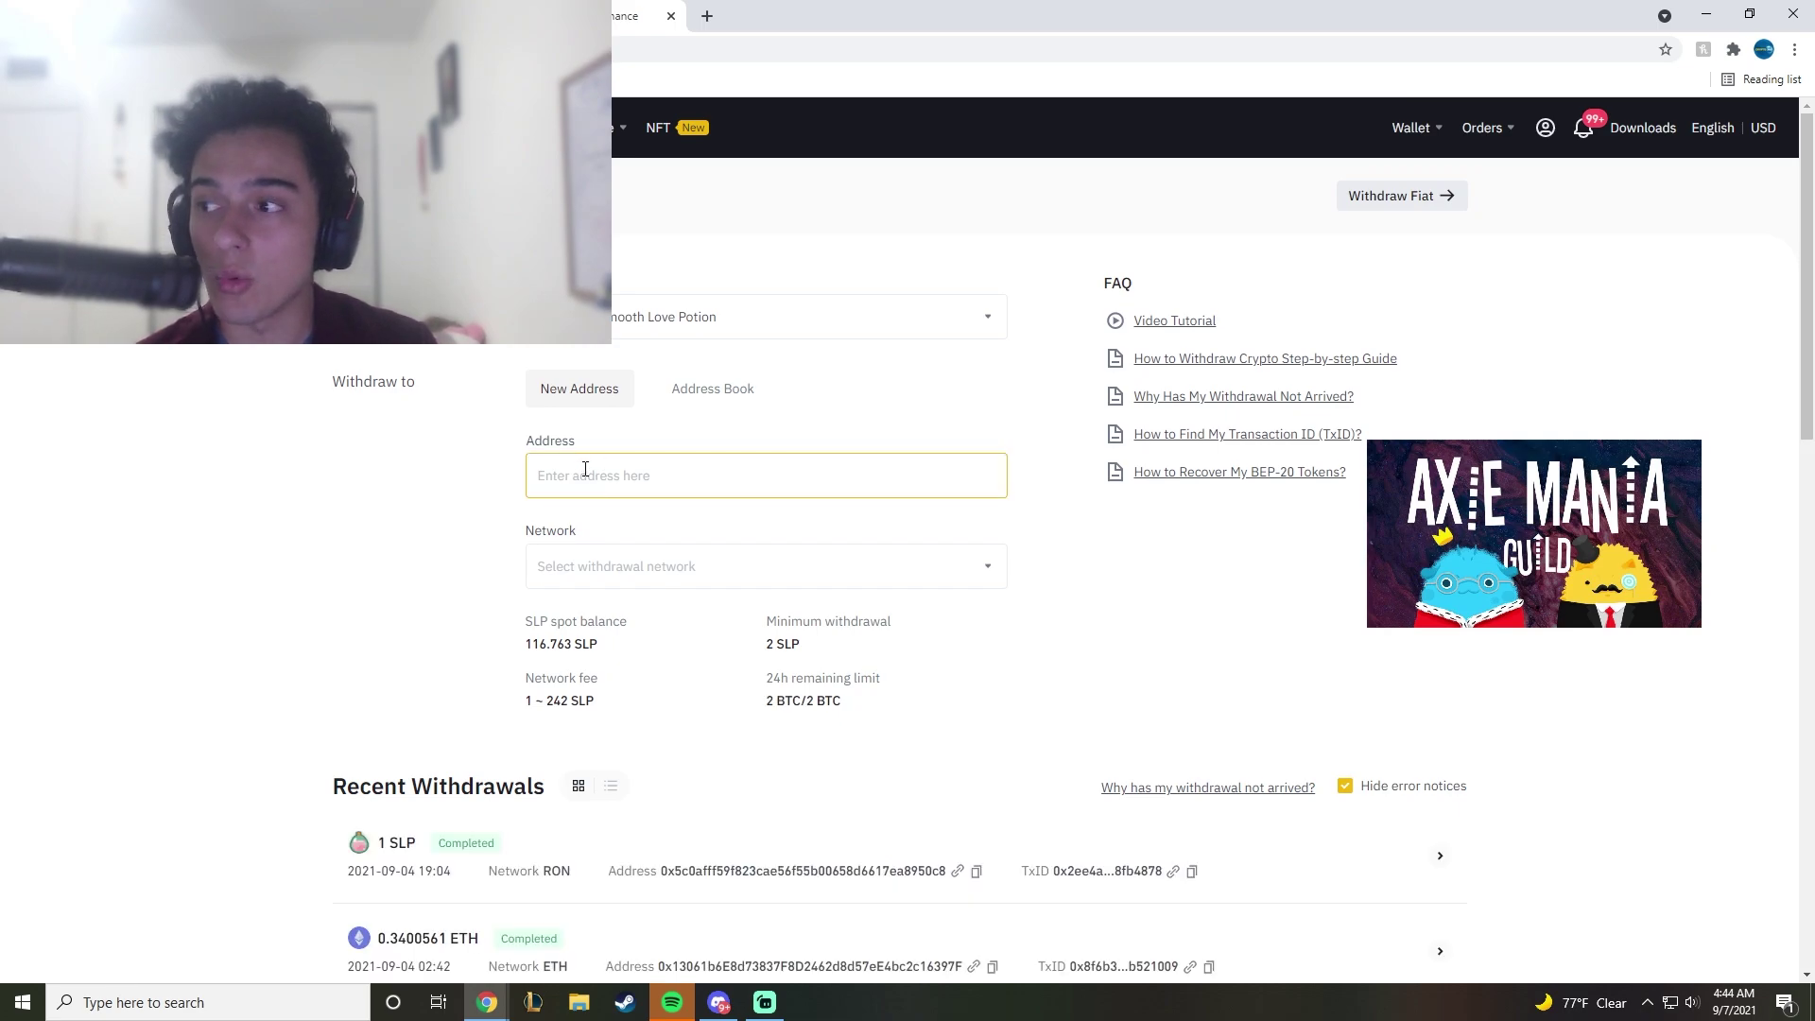
{"action": "left_click", "coordinate": [569, 570]}
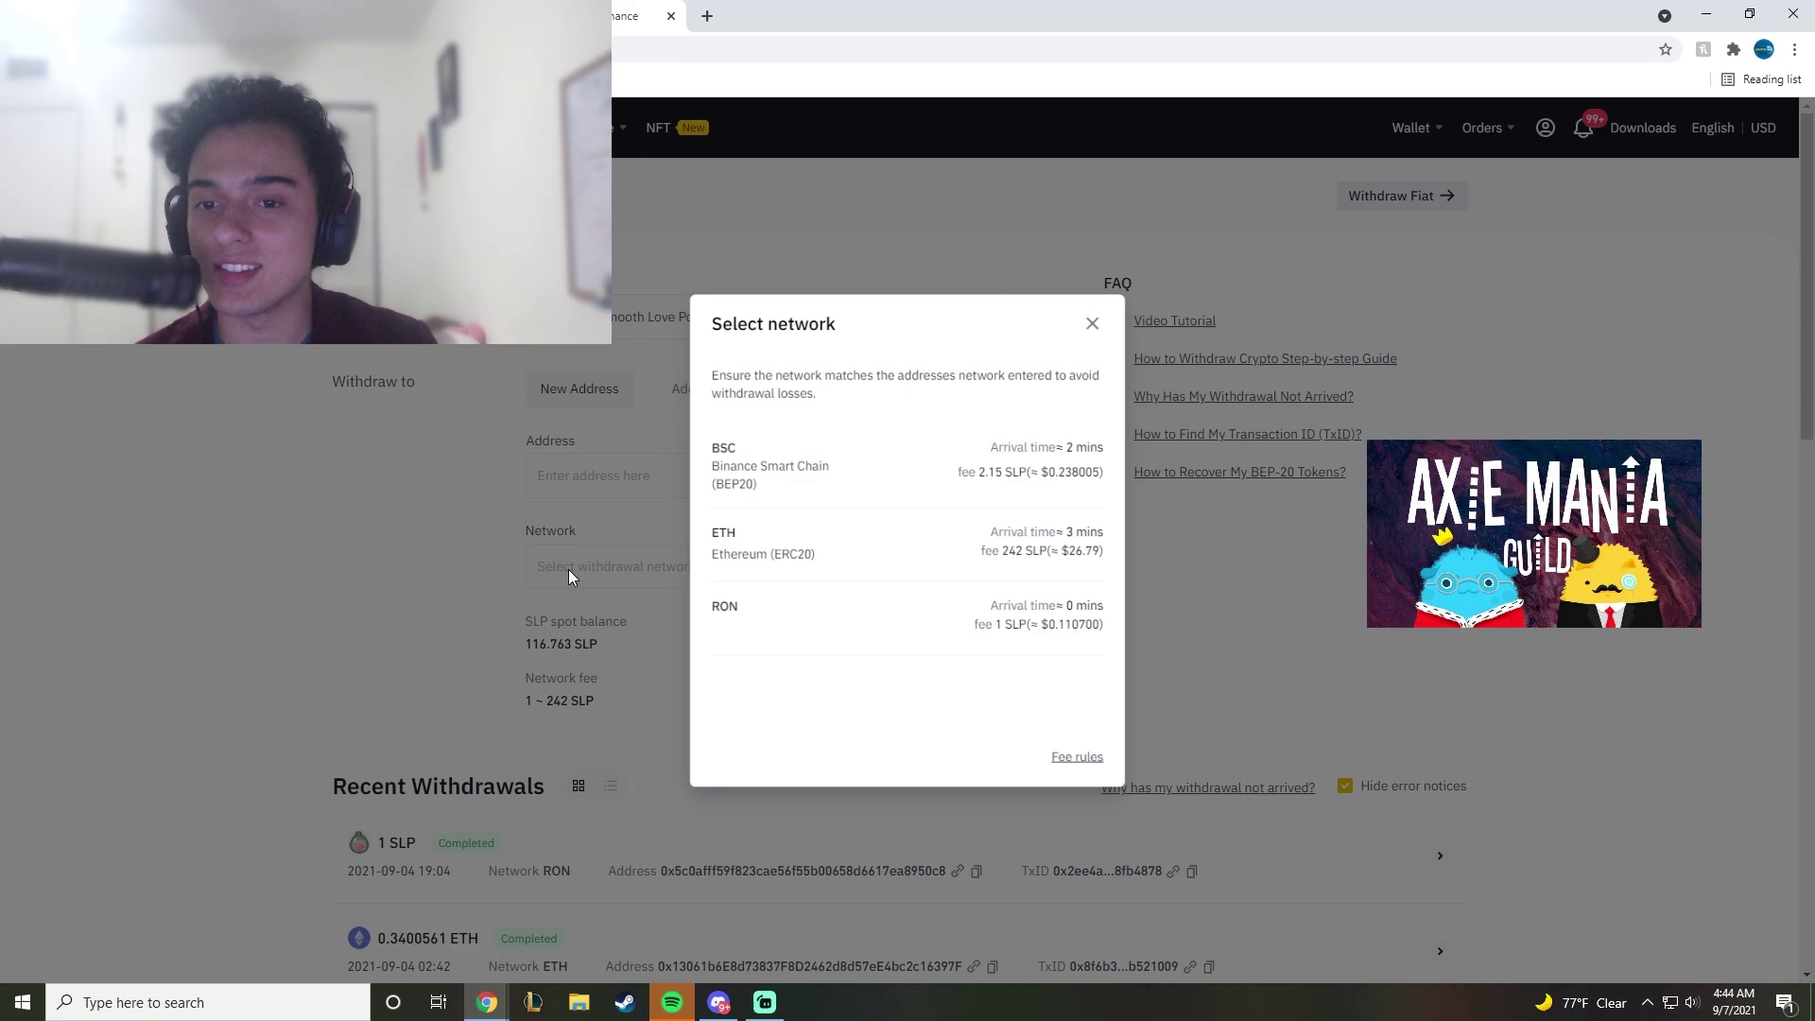
{"action": "left_click", "coordinate": [739, 627]}
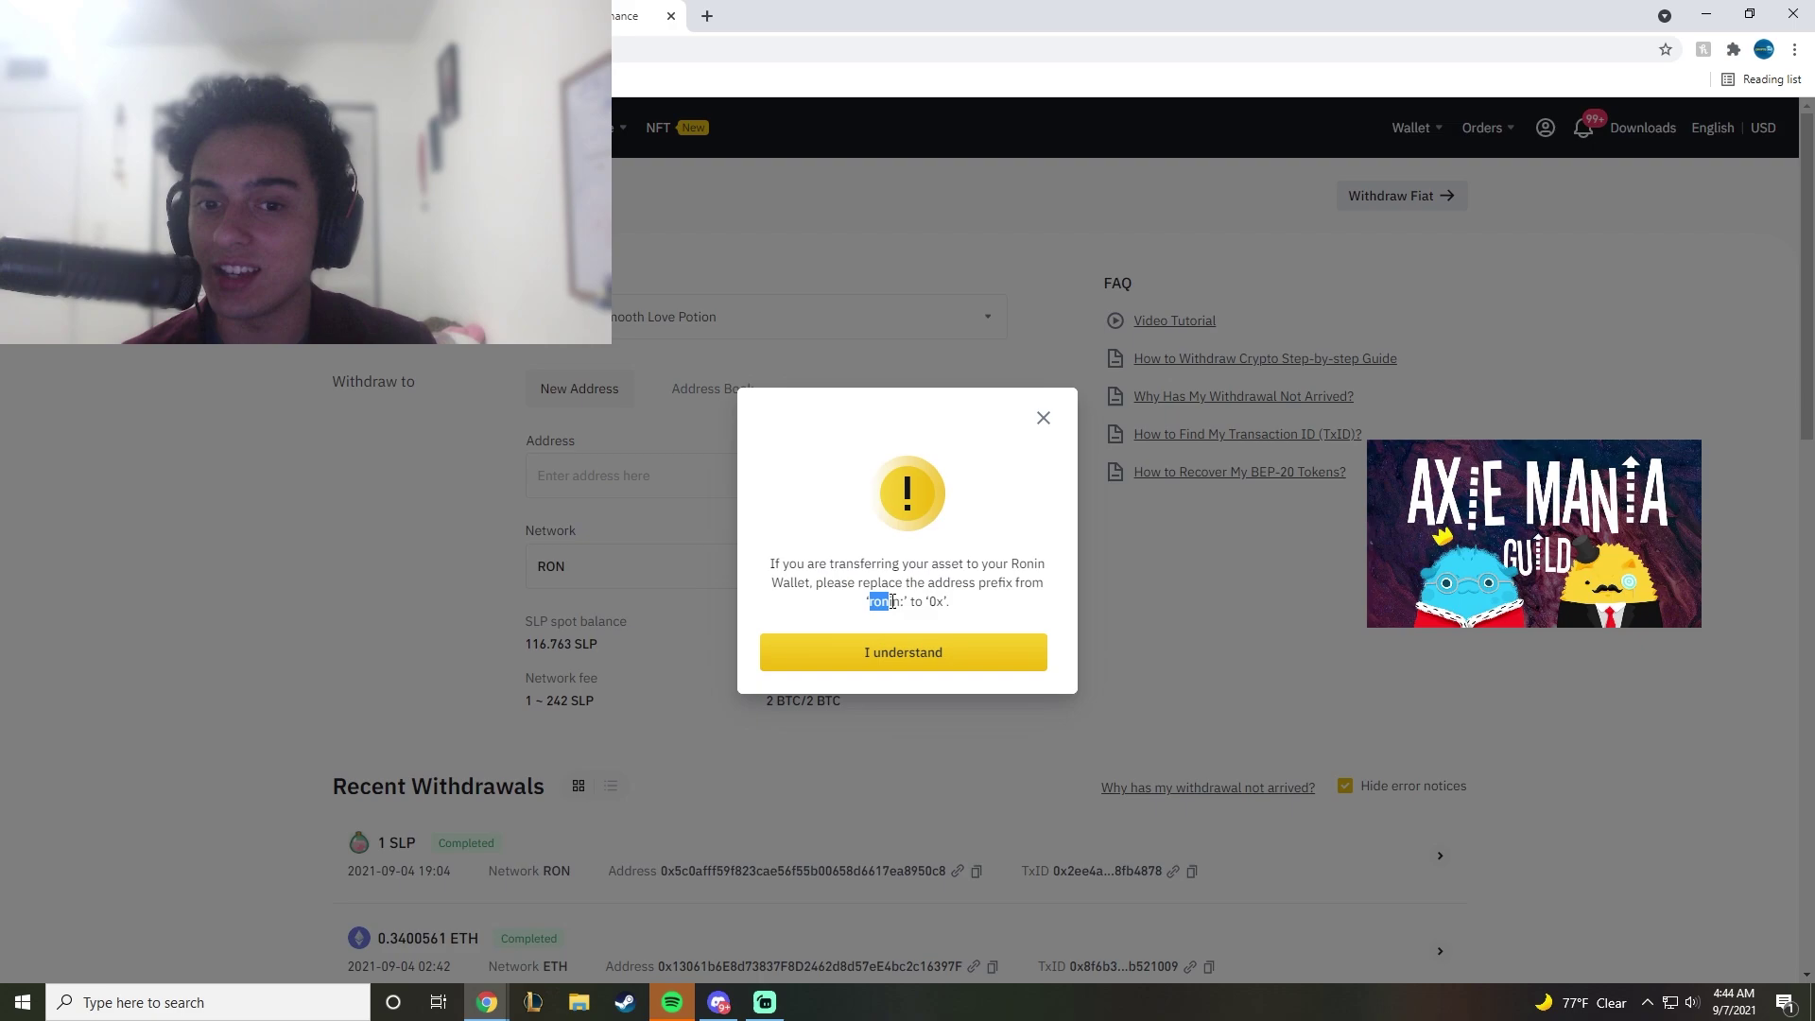
{"action": "left_click_drag", "start_coordinate": [891, 601], "coordinate": [937, 601]}
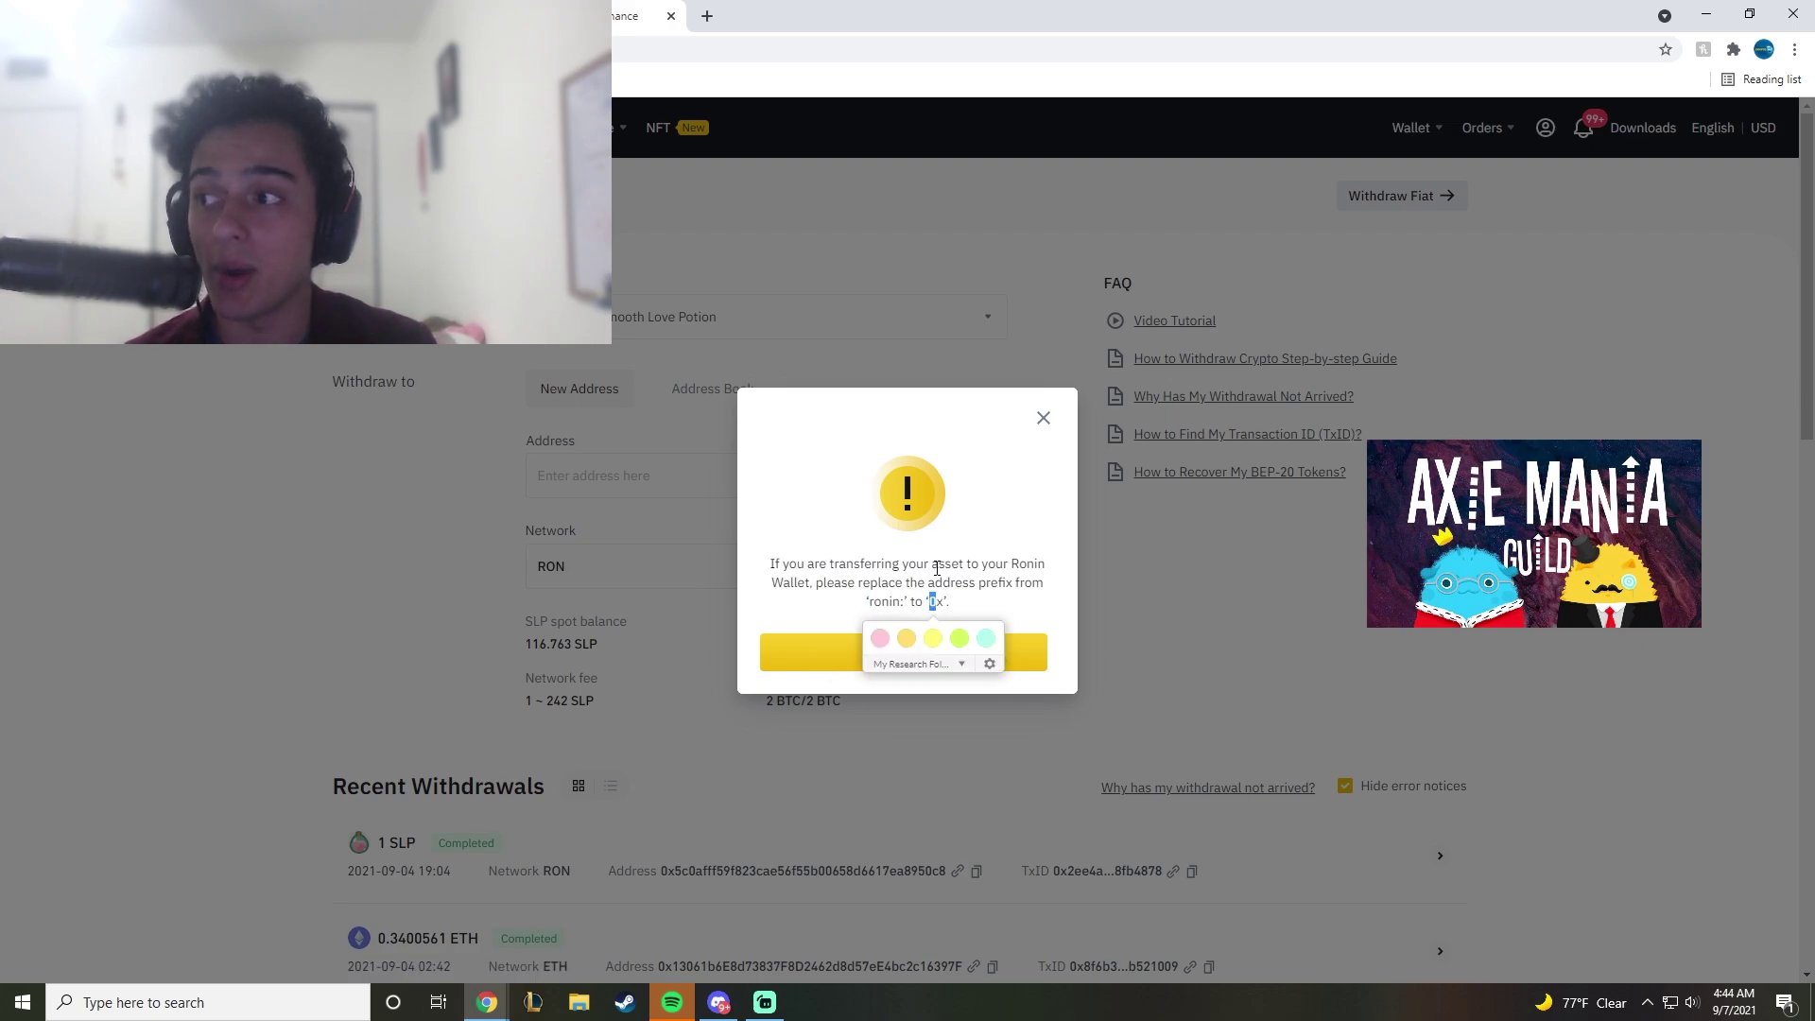
{"action": "left_click", "coordinate": [908, 657]}
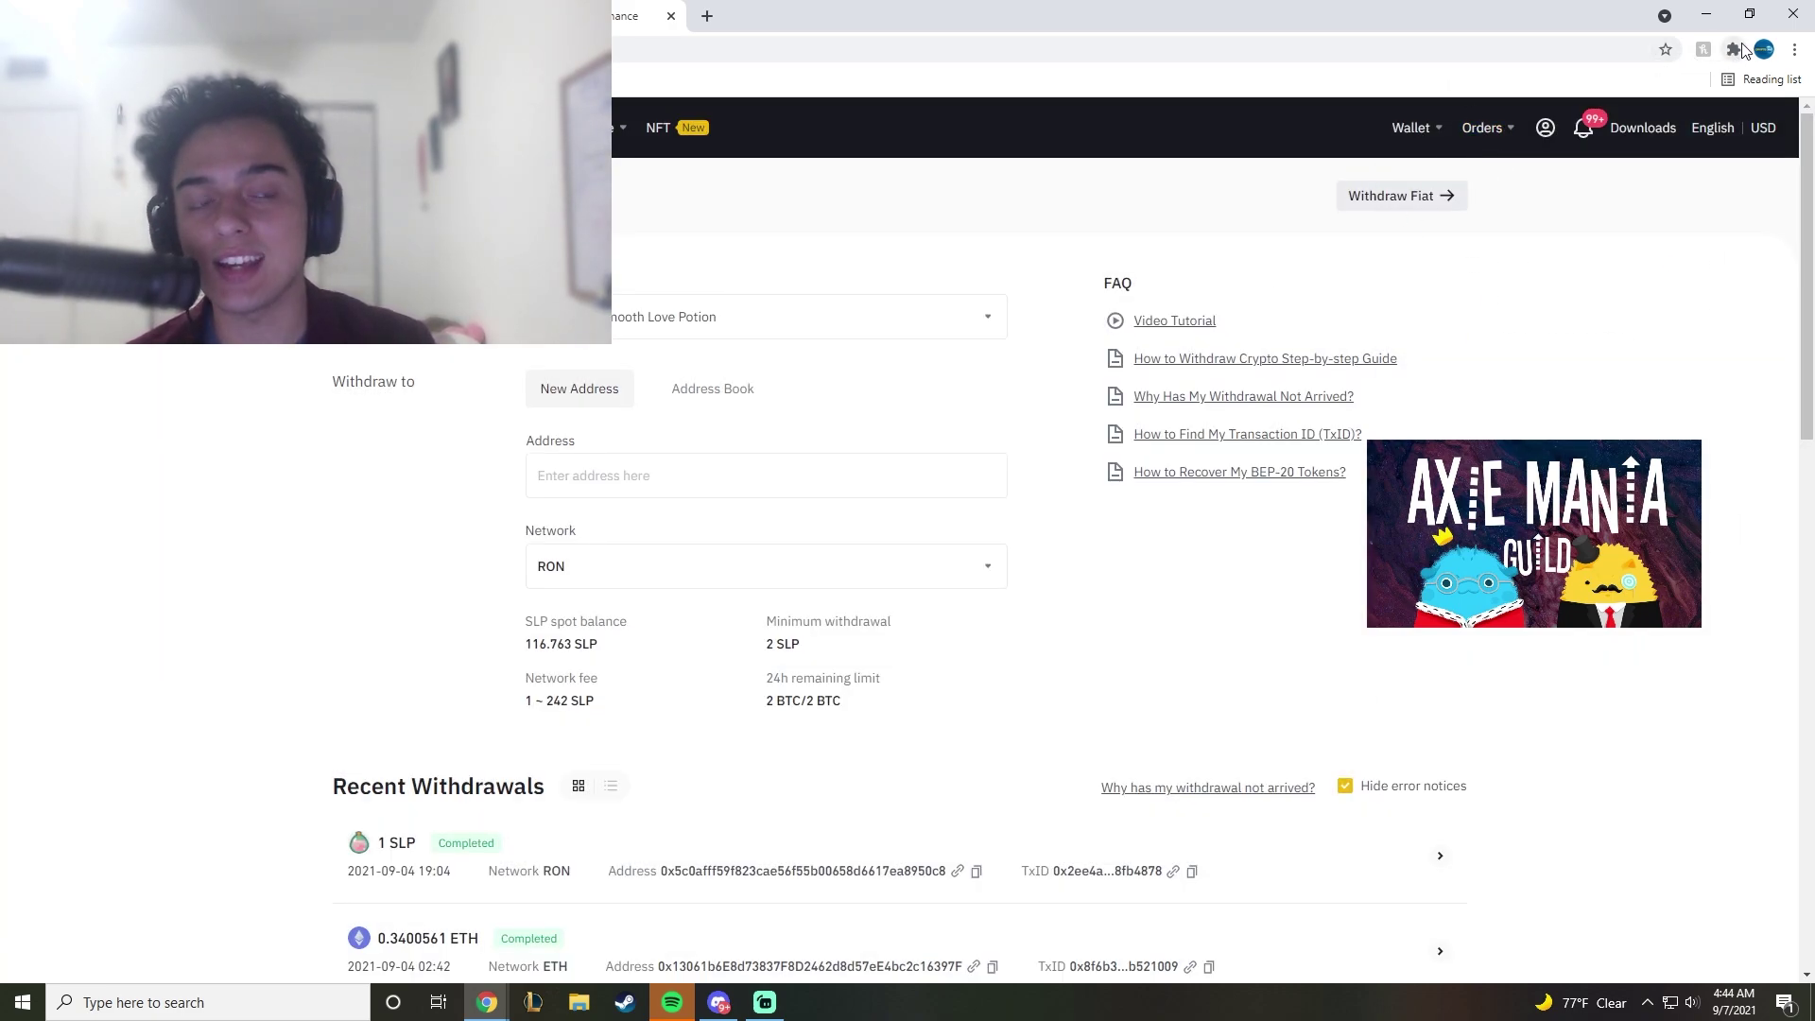
Step: Paste the Ronin wallet address into Address, replacing the ronin: prefix with 0x
{"action": "left_click", "coordinate": [1732, 50]}
{"action": "scroll", "coordinate": [1550, 283], "scroll_direction": "down", "scroll_amount": 2}
{"action": "left_click", "coordinate": [1523, 378]}
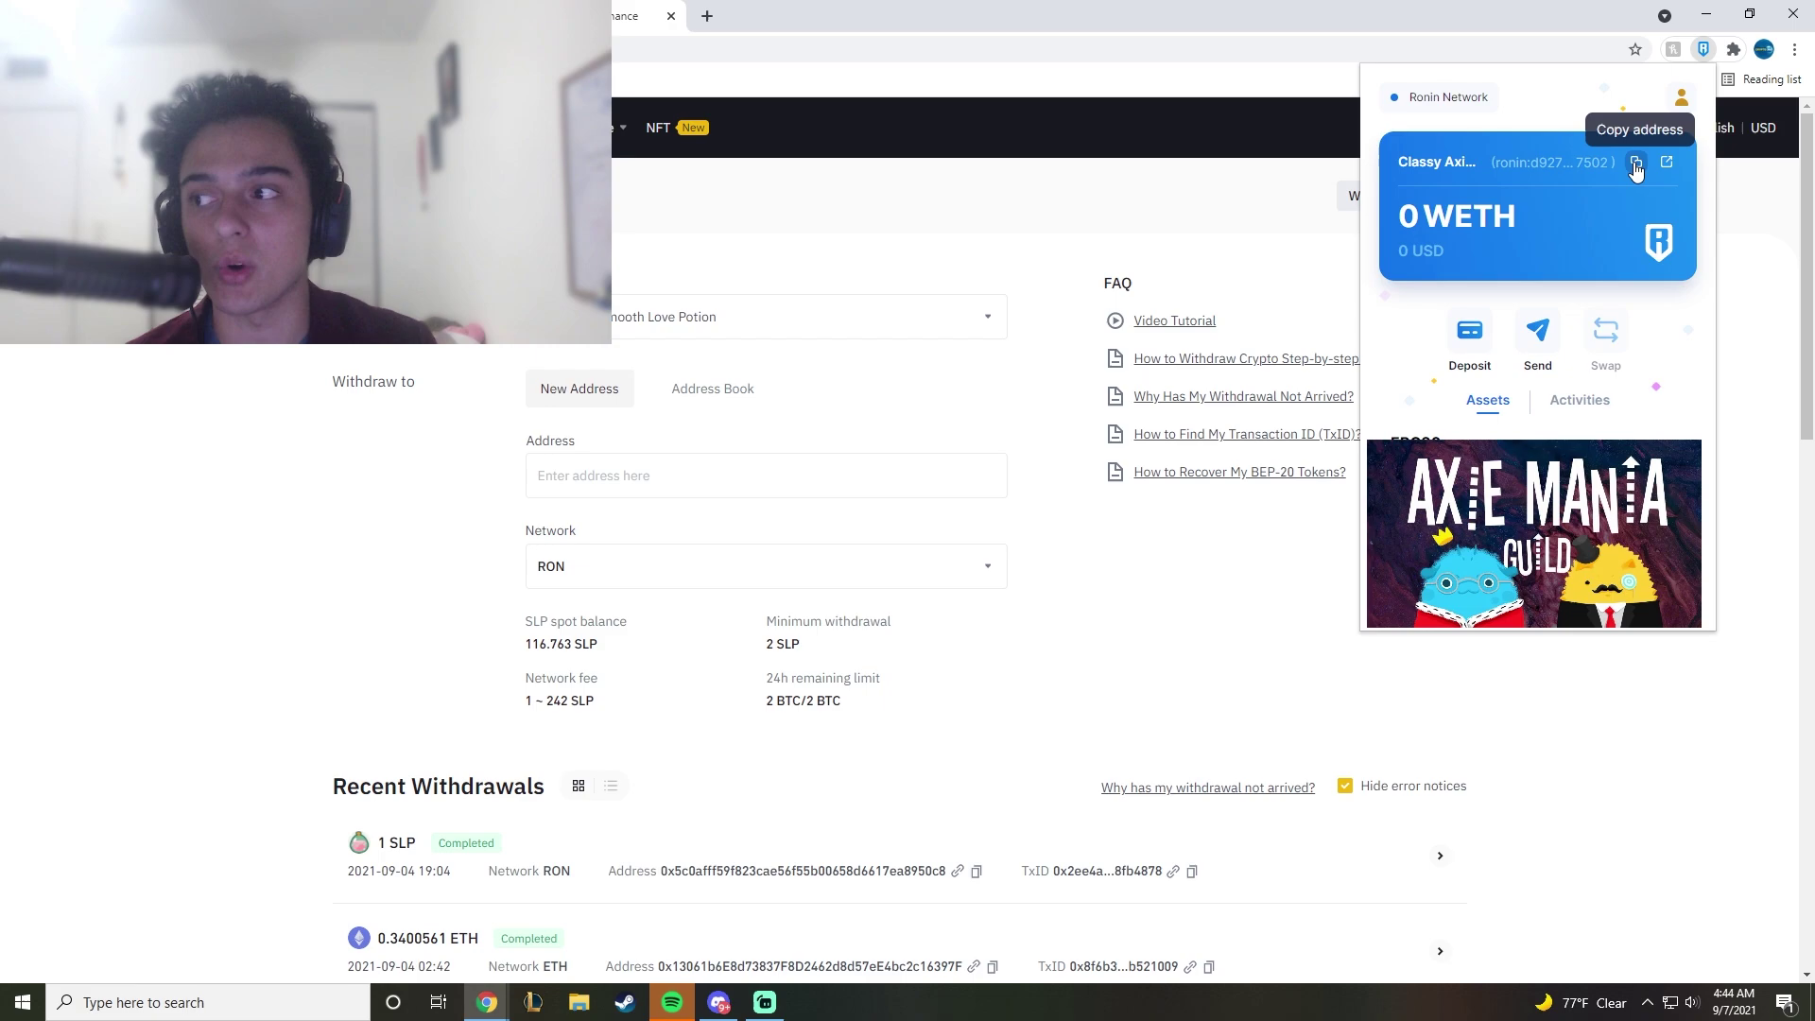
{"action": "left_click", "coordinate": [1636, 165]}
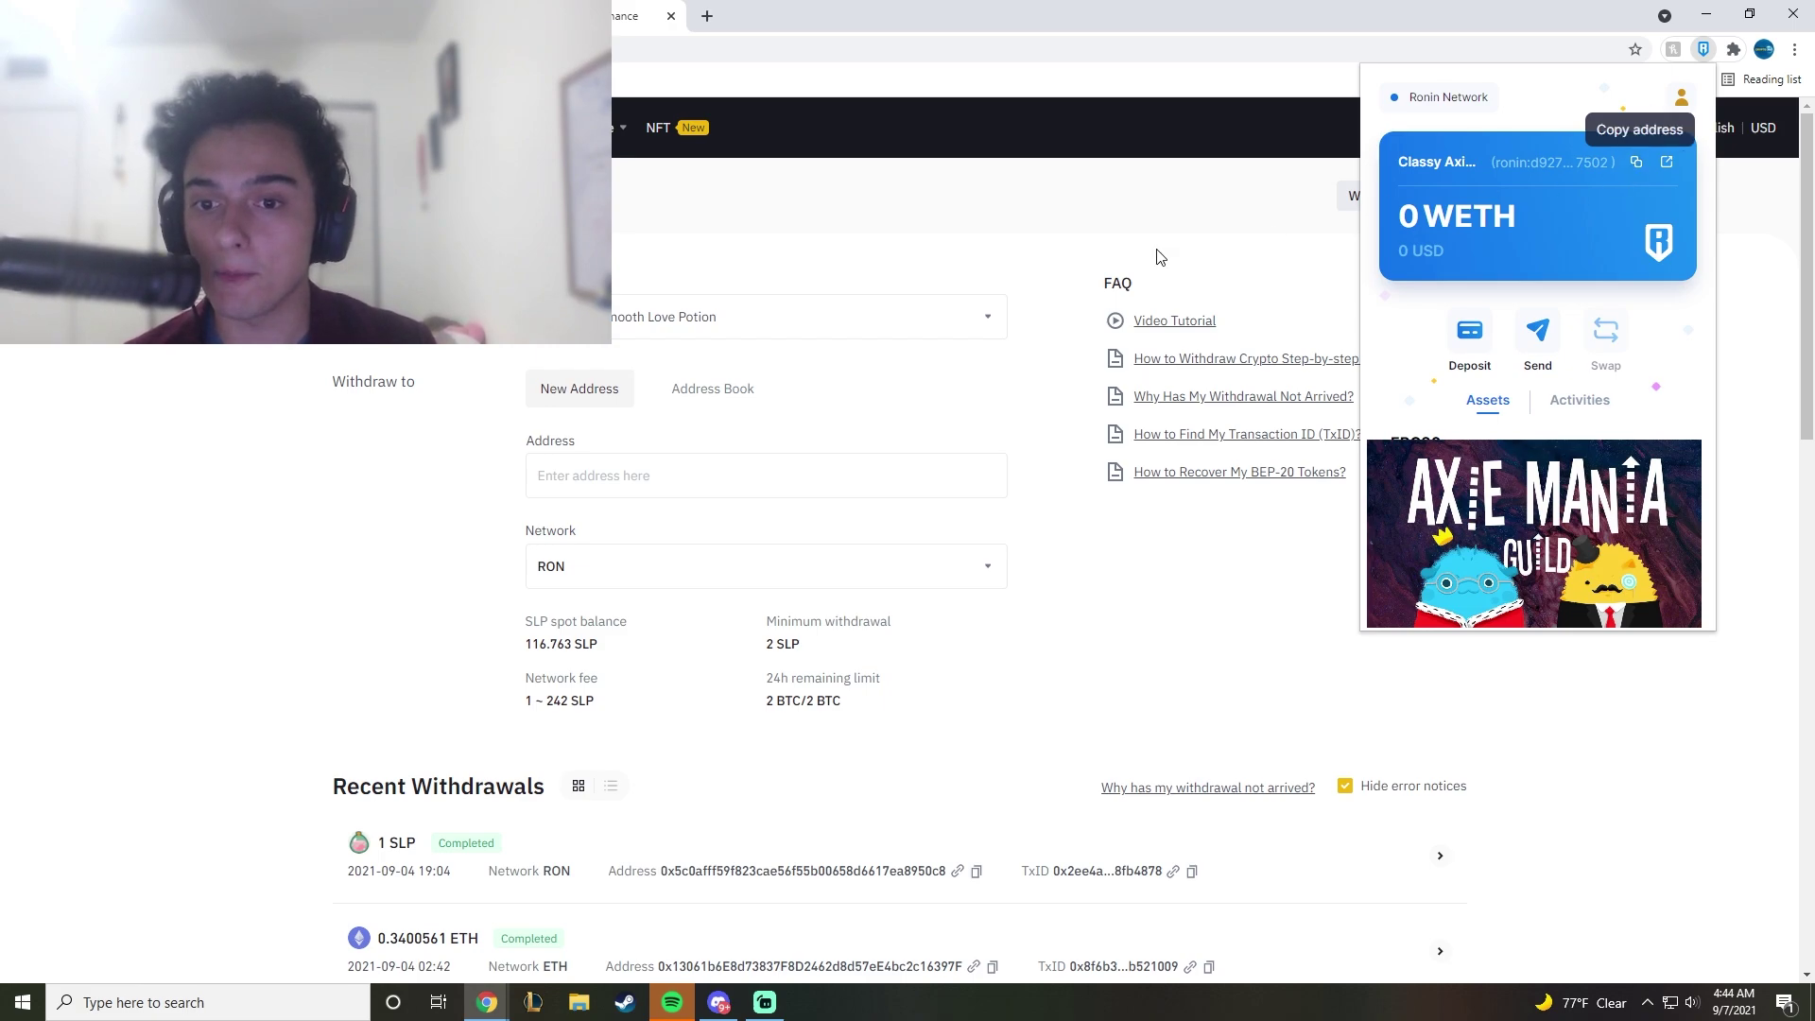
{"action": "left_click", "coordinate": [612, 457]}
{"action": "left_click", "coordinate": [604, 467]}
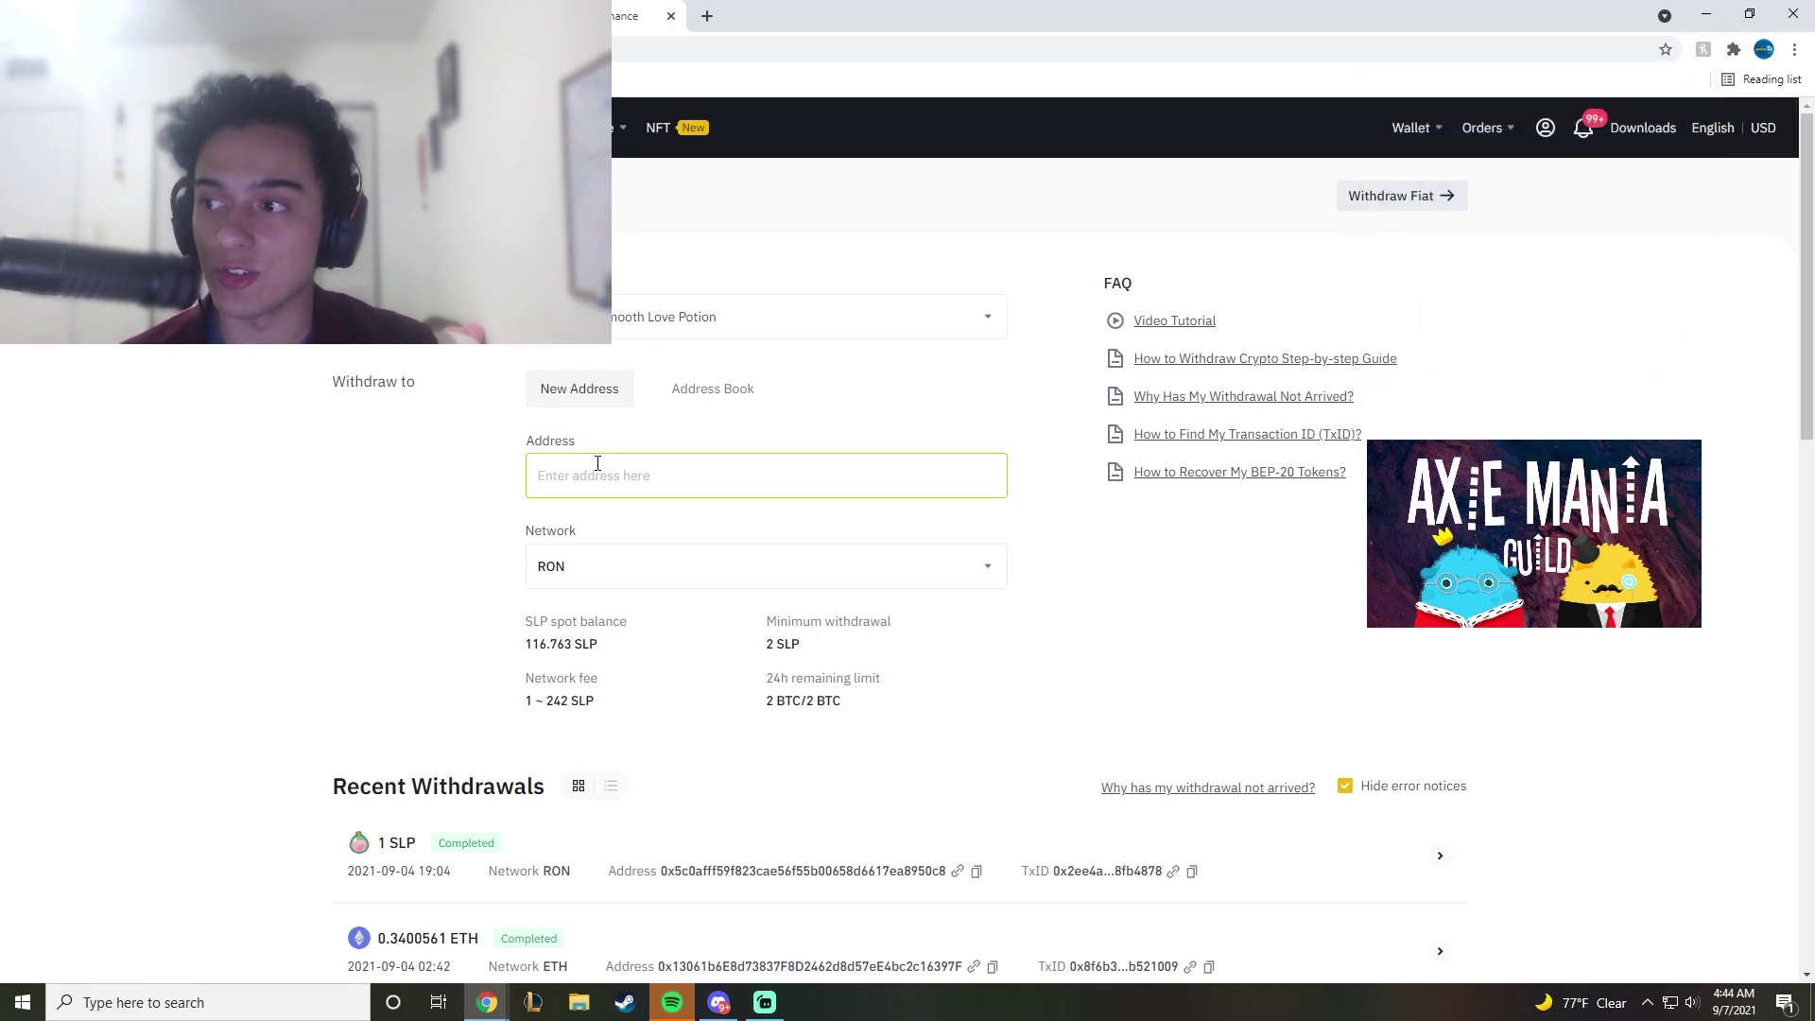
{"action": "type", "text": "ronin:d927bd2b643fc618df89c09589a747844da07502"}
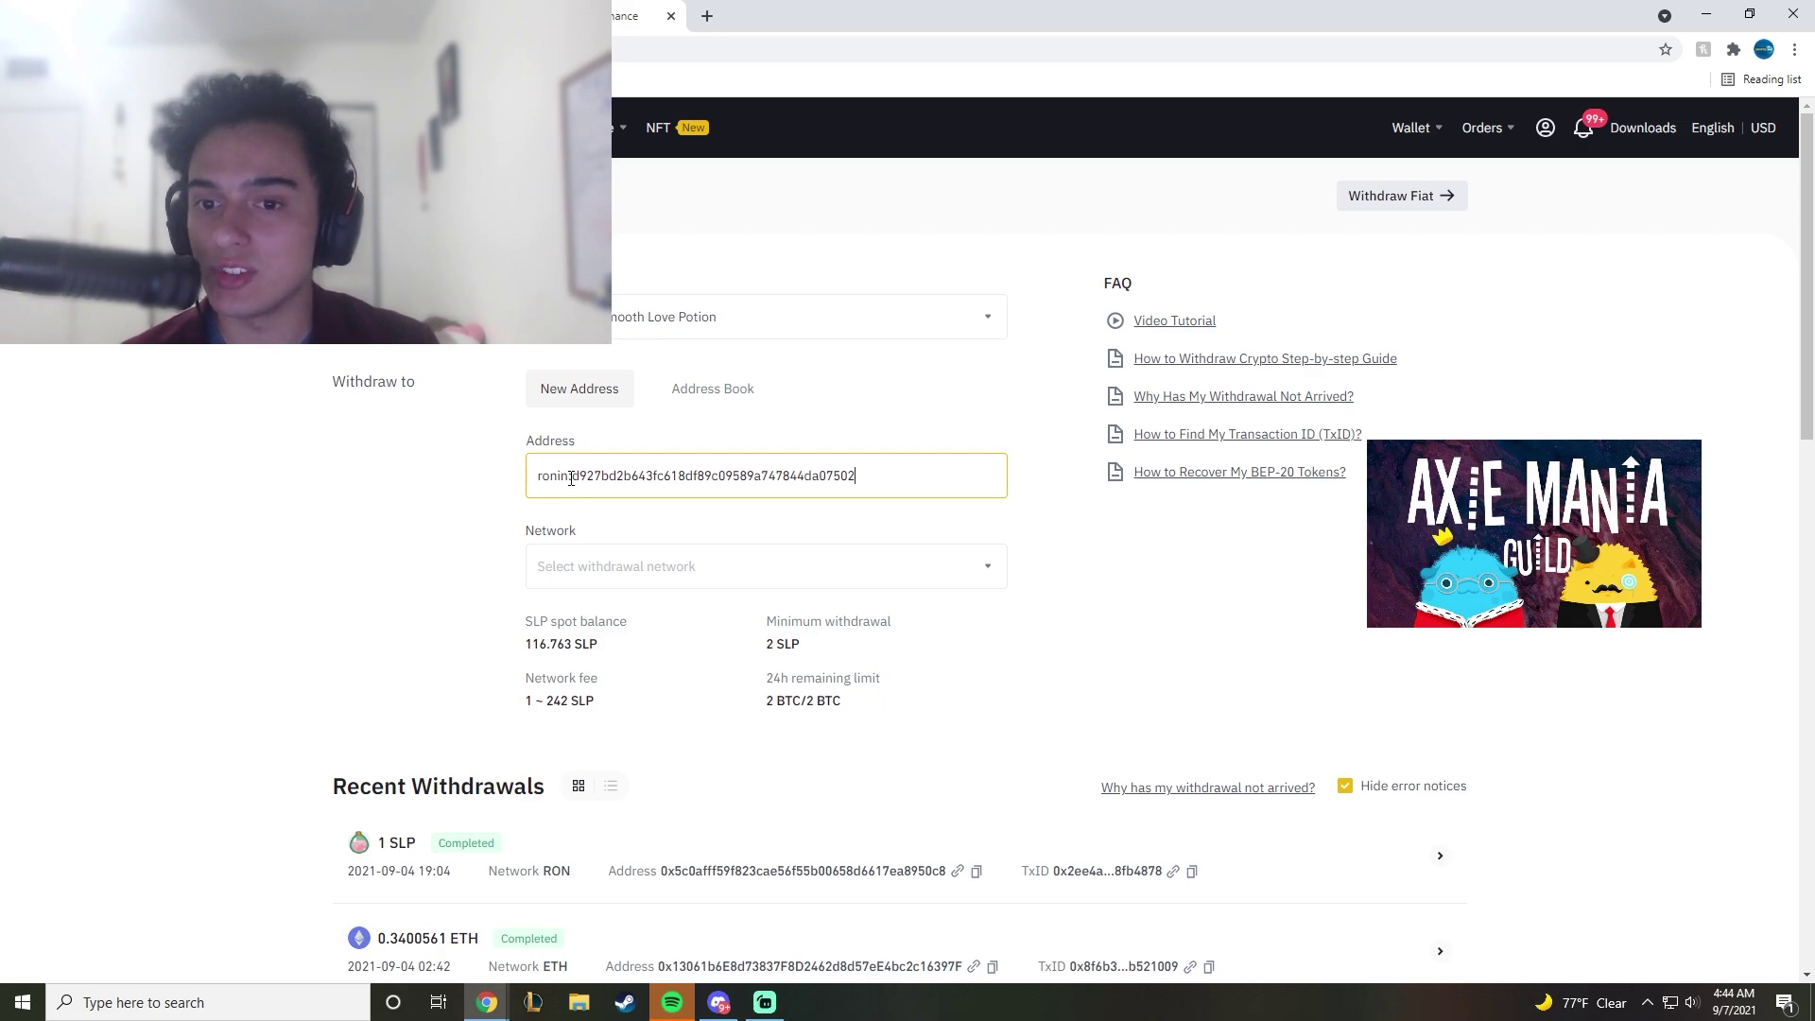
{"action": "left_click_drag", "start_coordinate": [573, 479], "coordinate": [544, 478]}
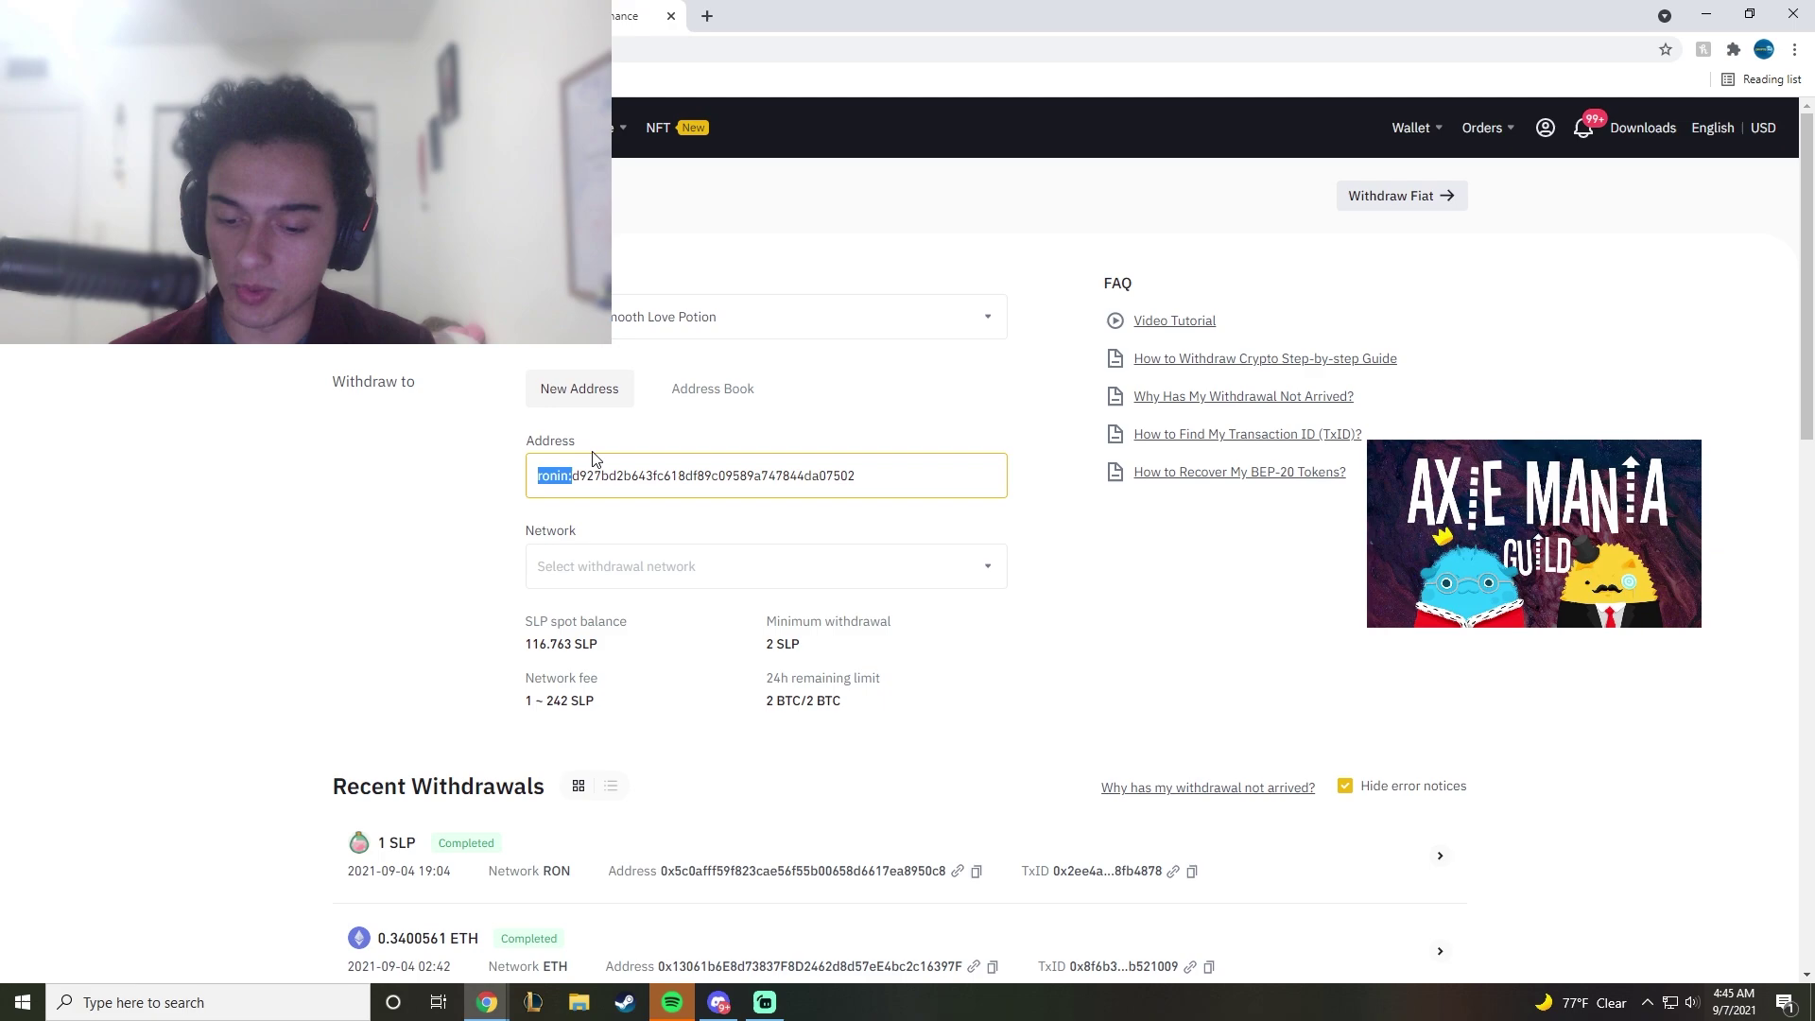
{"action": "type", "text": "0x"}
Step: Select the RON network again and enter a withdrawal amount of 2 SLP
{"action": "left_click", "coordinate": [644, 575]}
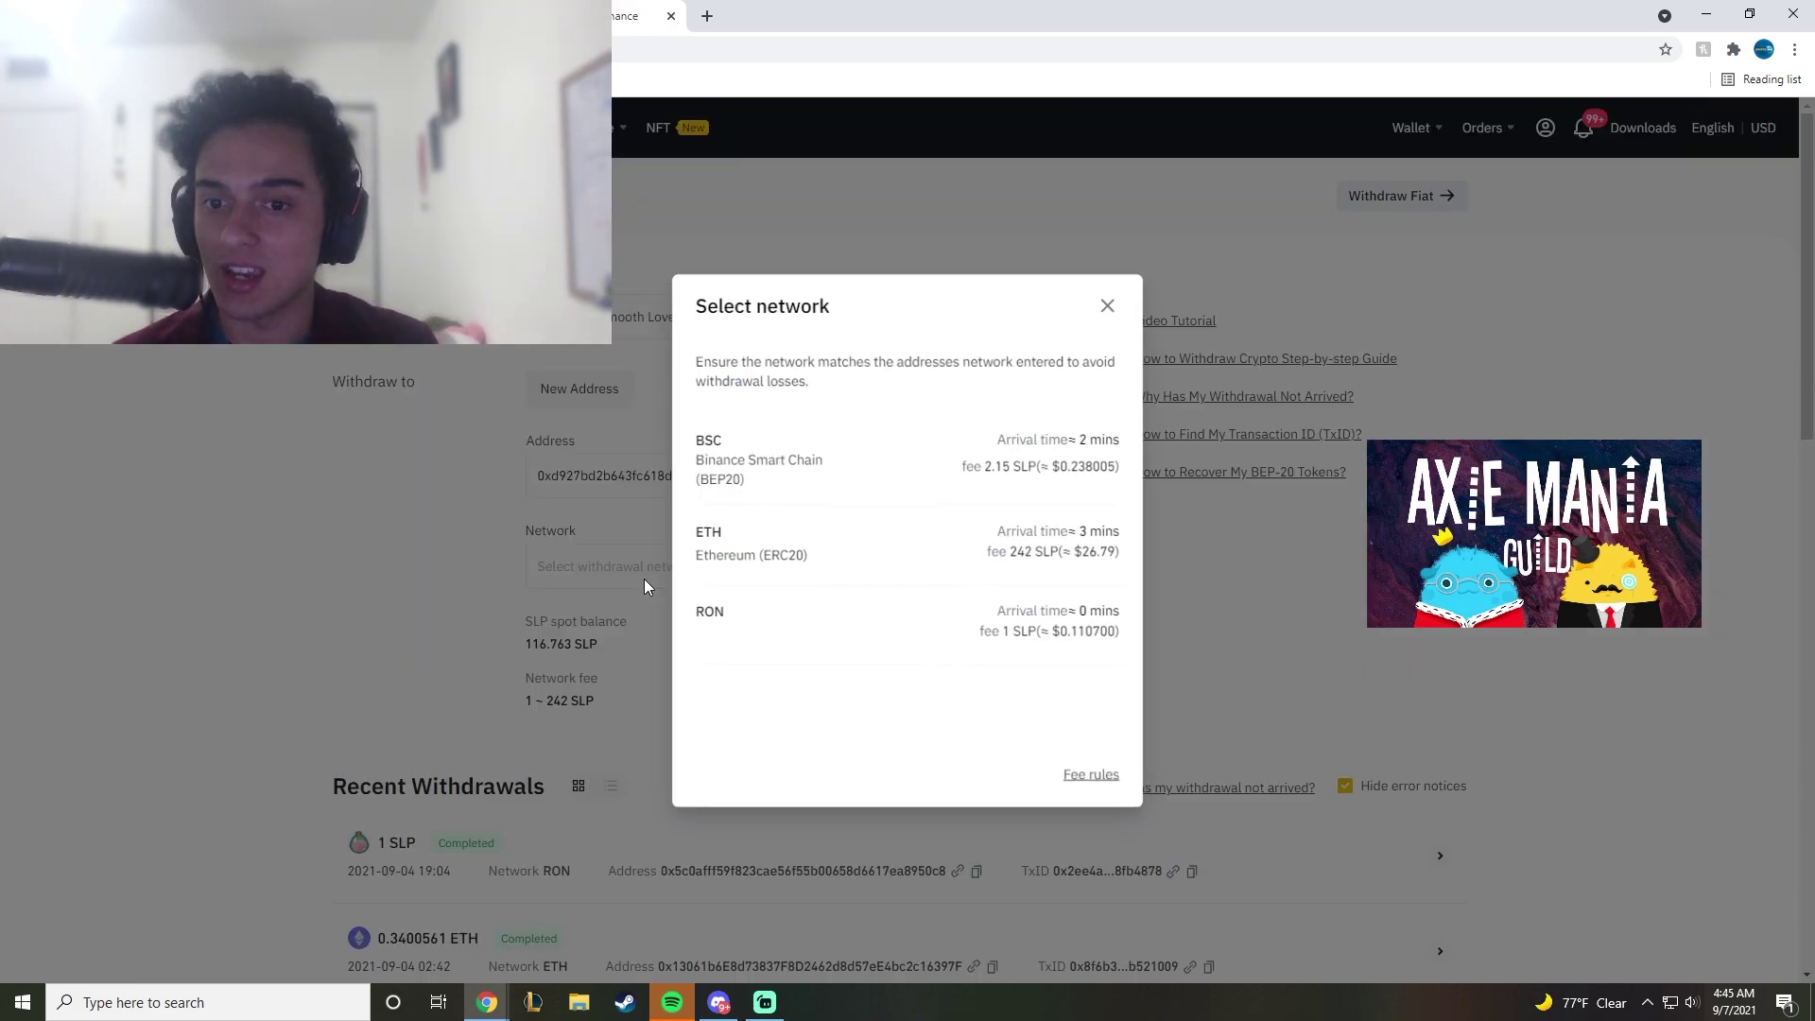
{"action": "left_click", "coordinate": [725, 611]}
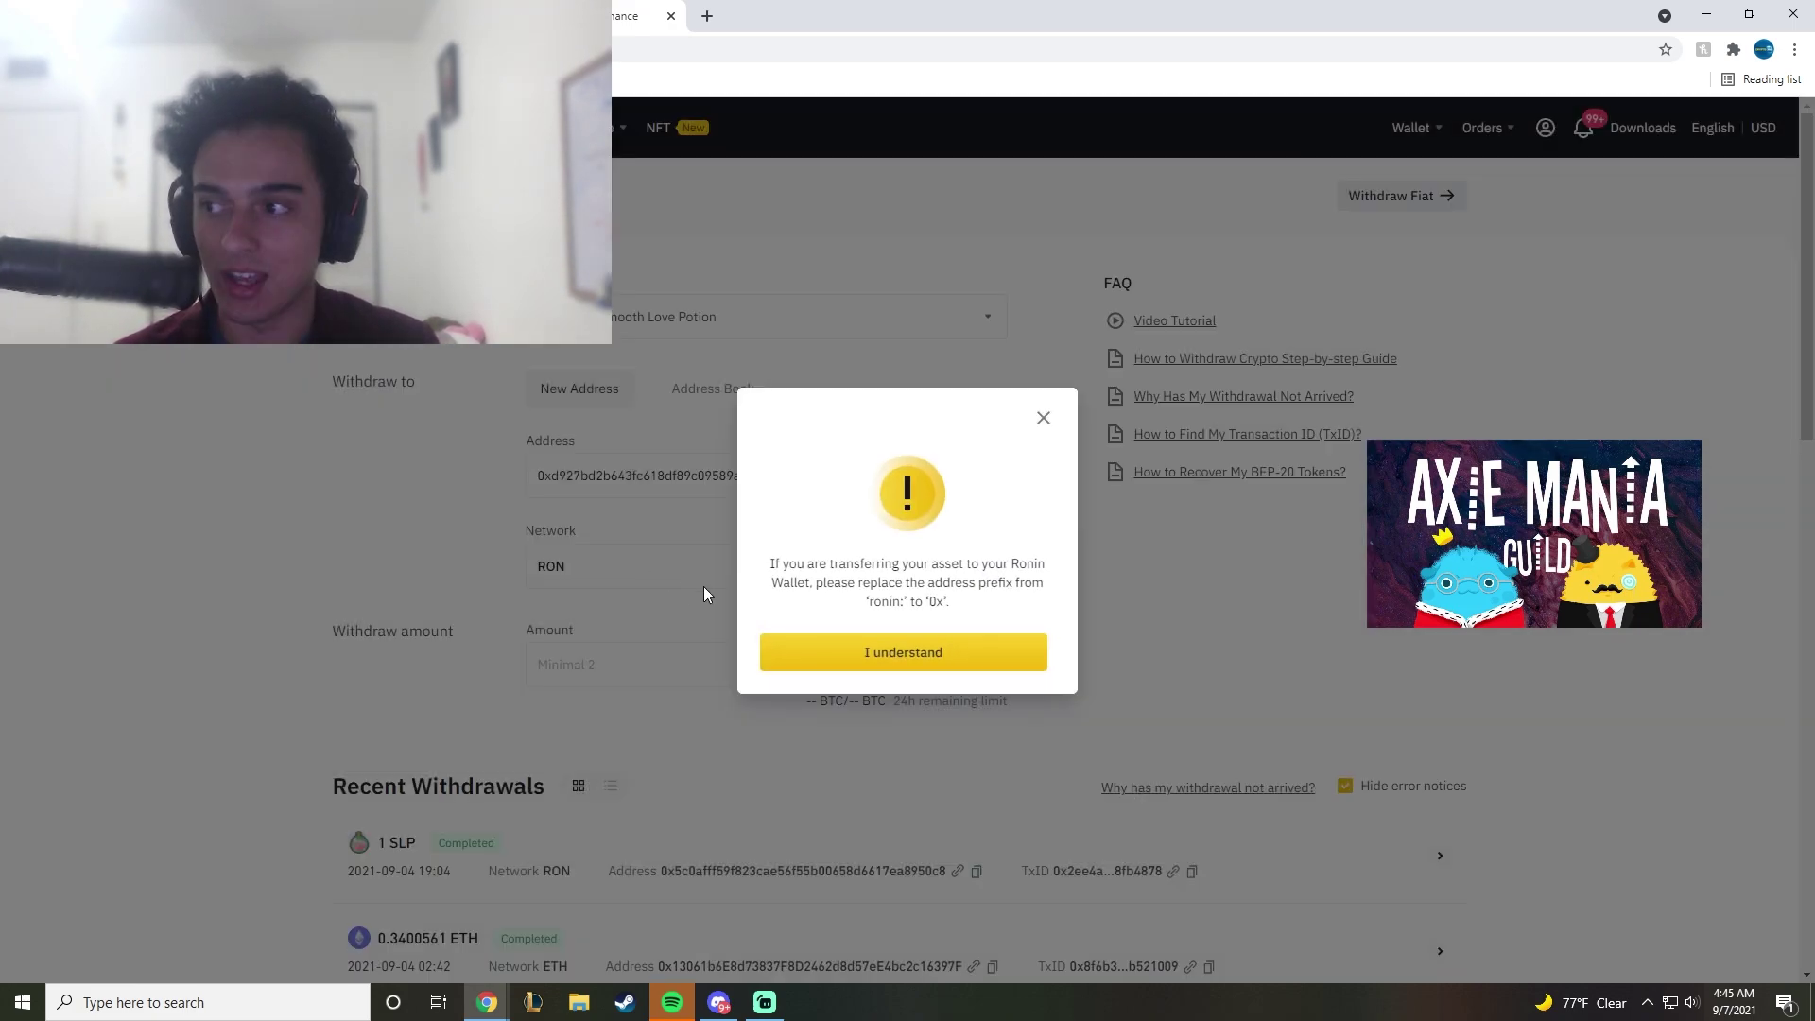
{"action": "left_click", "coordinate": [838, 648]}
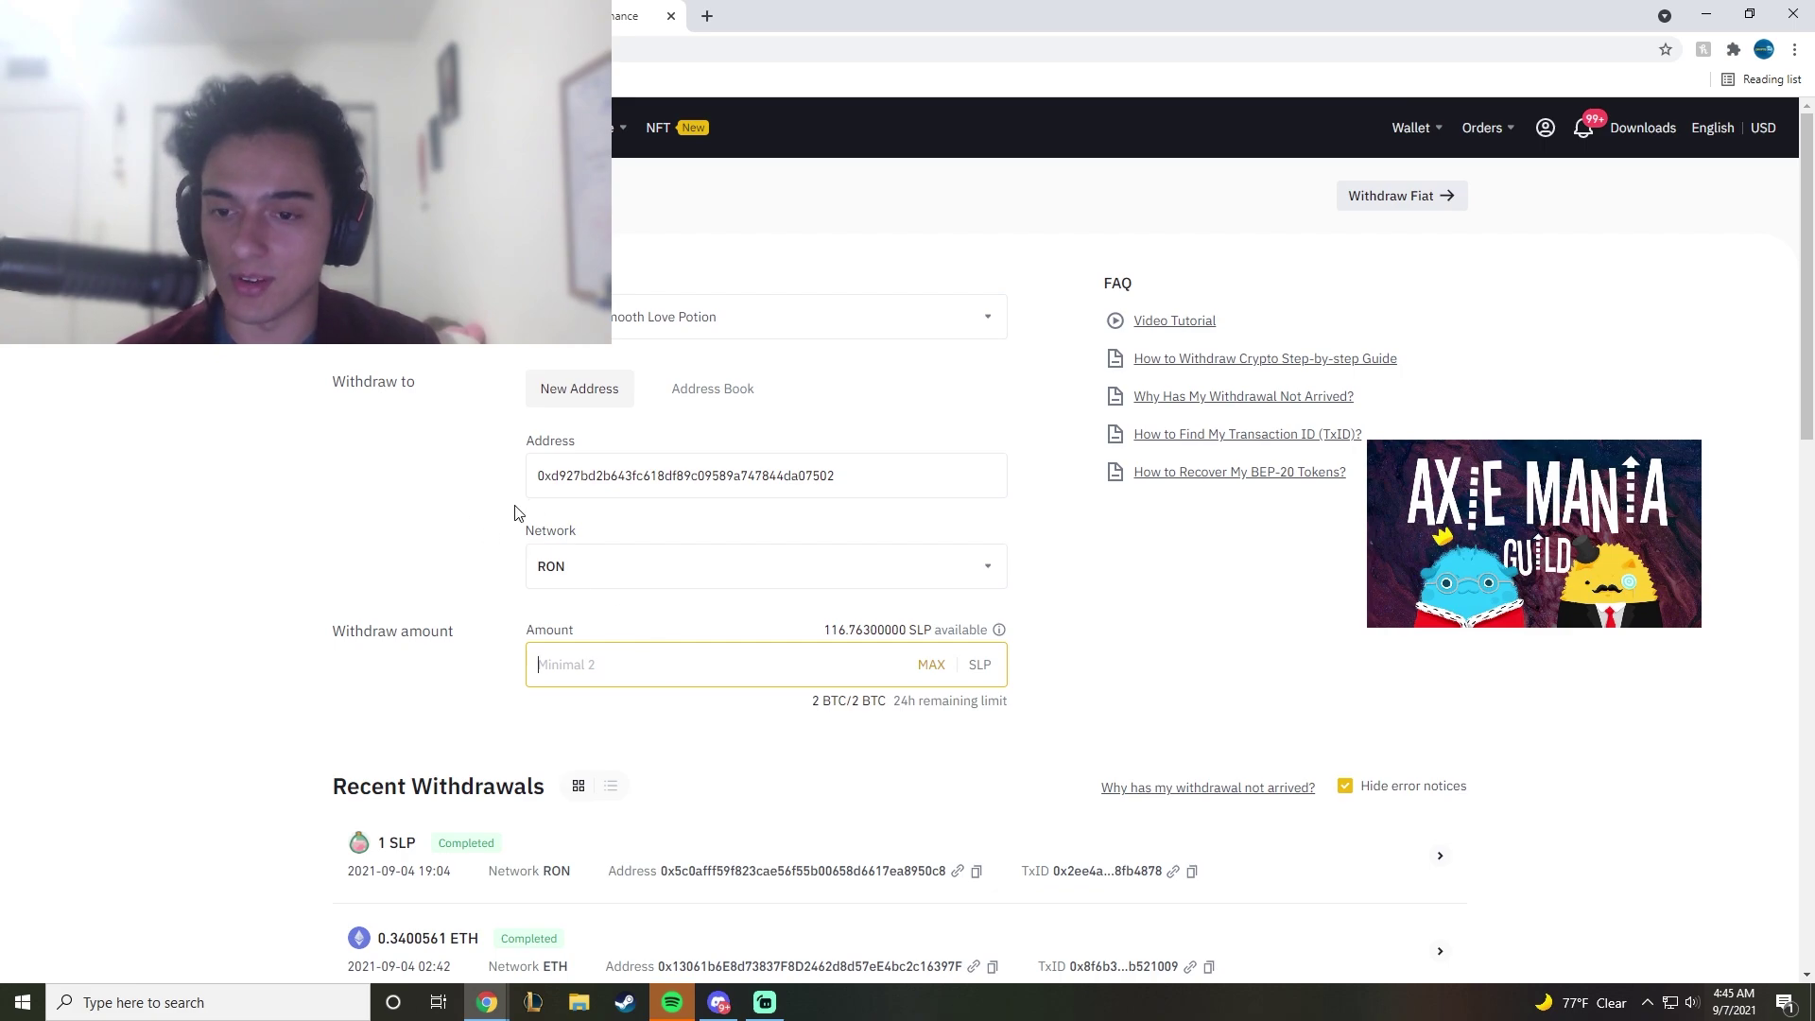
{"action": "type", "text": "2"}
{"action": "scroll", "coordinate": [761, 701], "scroll_direction": "down", "scroll_amount": 1}
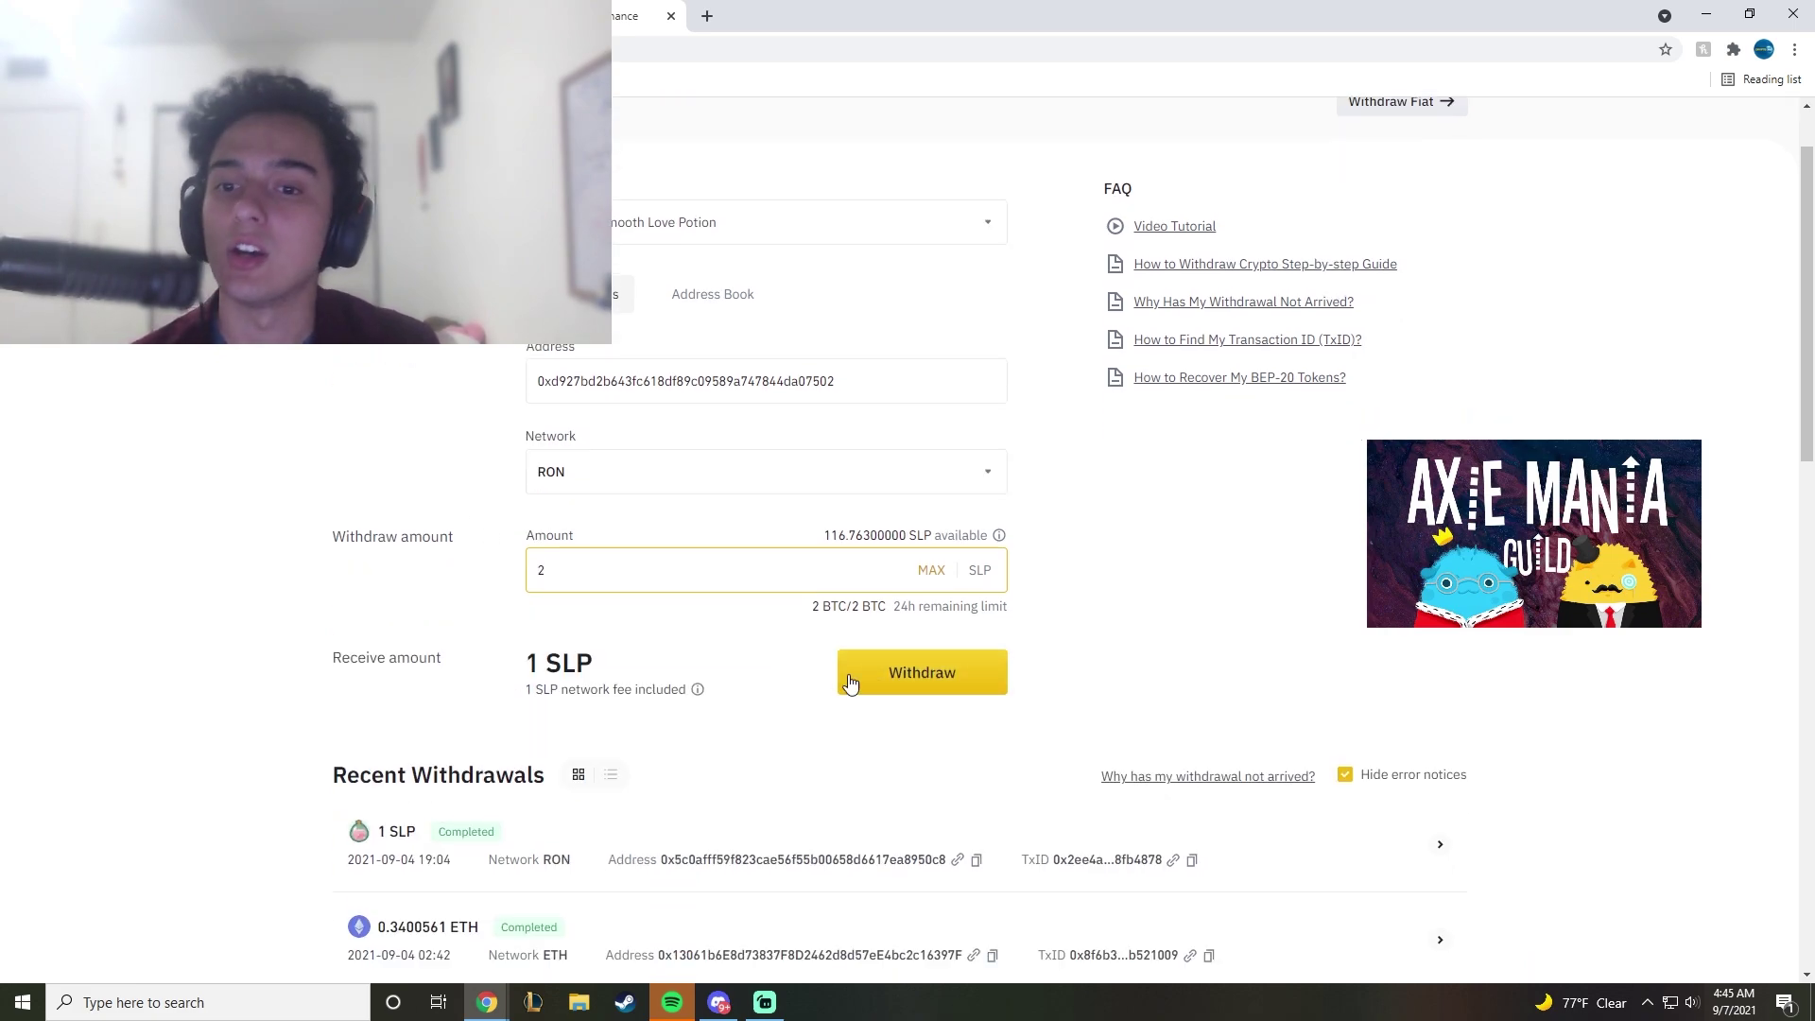
Step: Submit and confirm the 1 SLP withdrawal on RON, completing the Awaiting Approval notice
{"action": "left_click", "coordinate": [881, 682]}
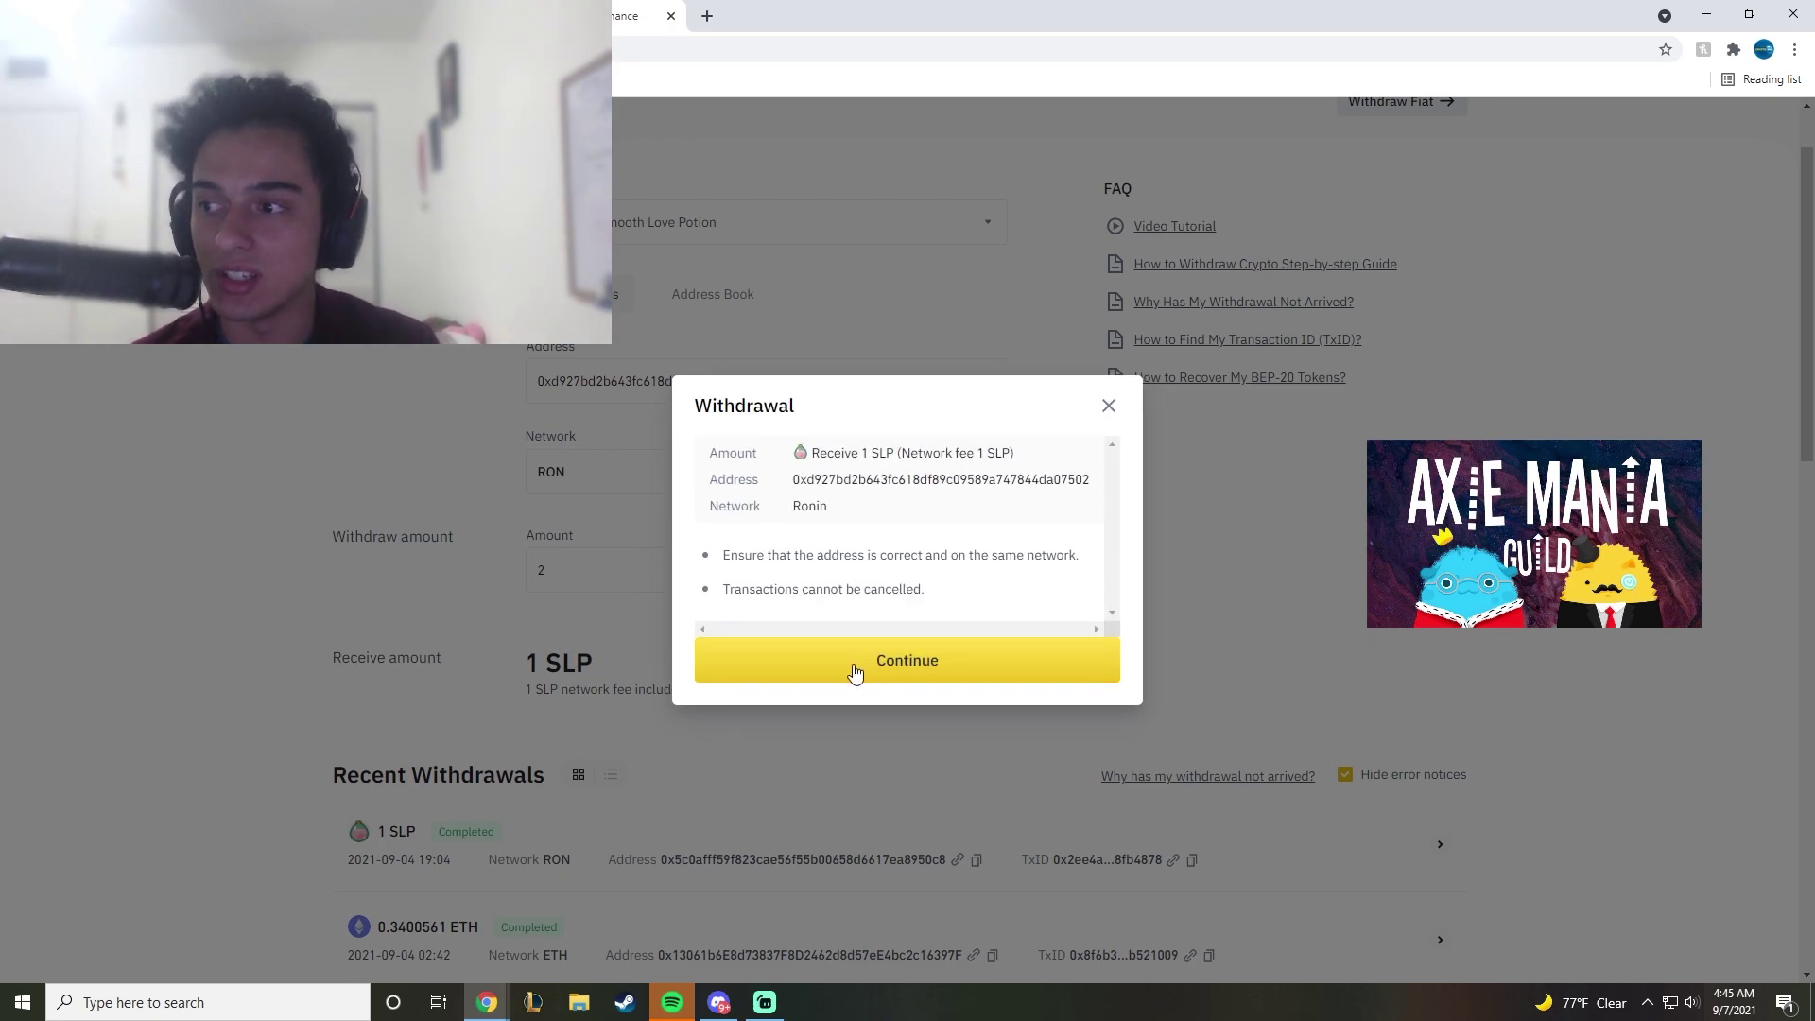
{"action": "left_click", "coordinate": [853, 664]}
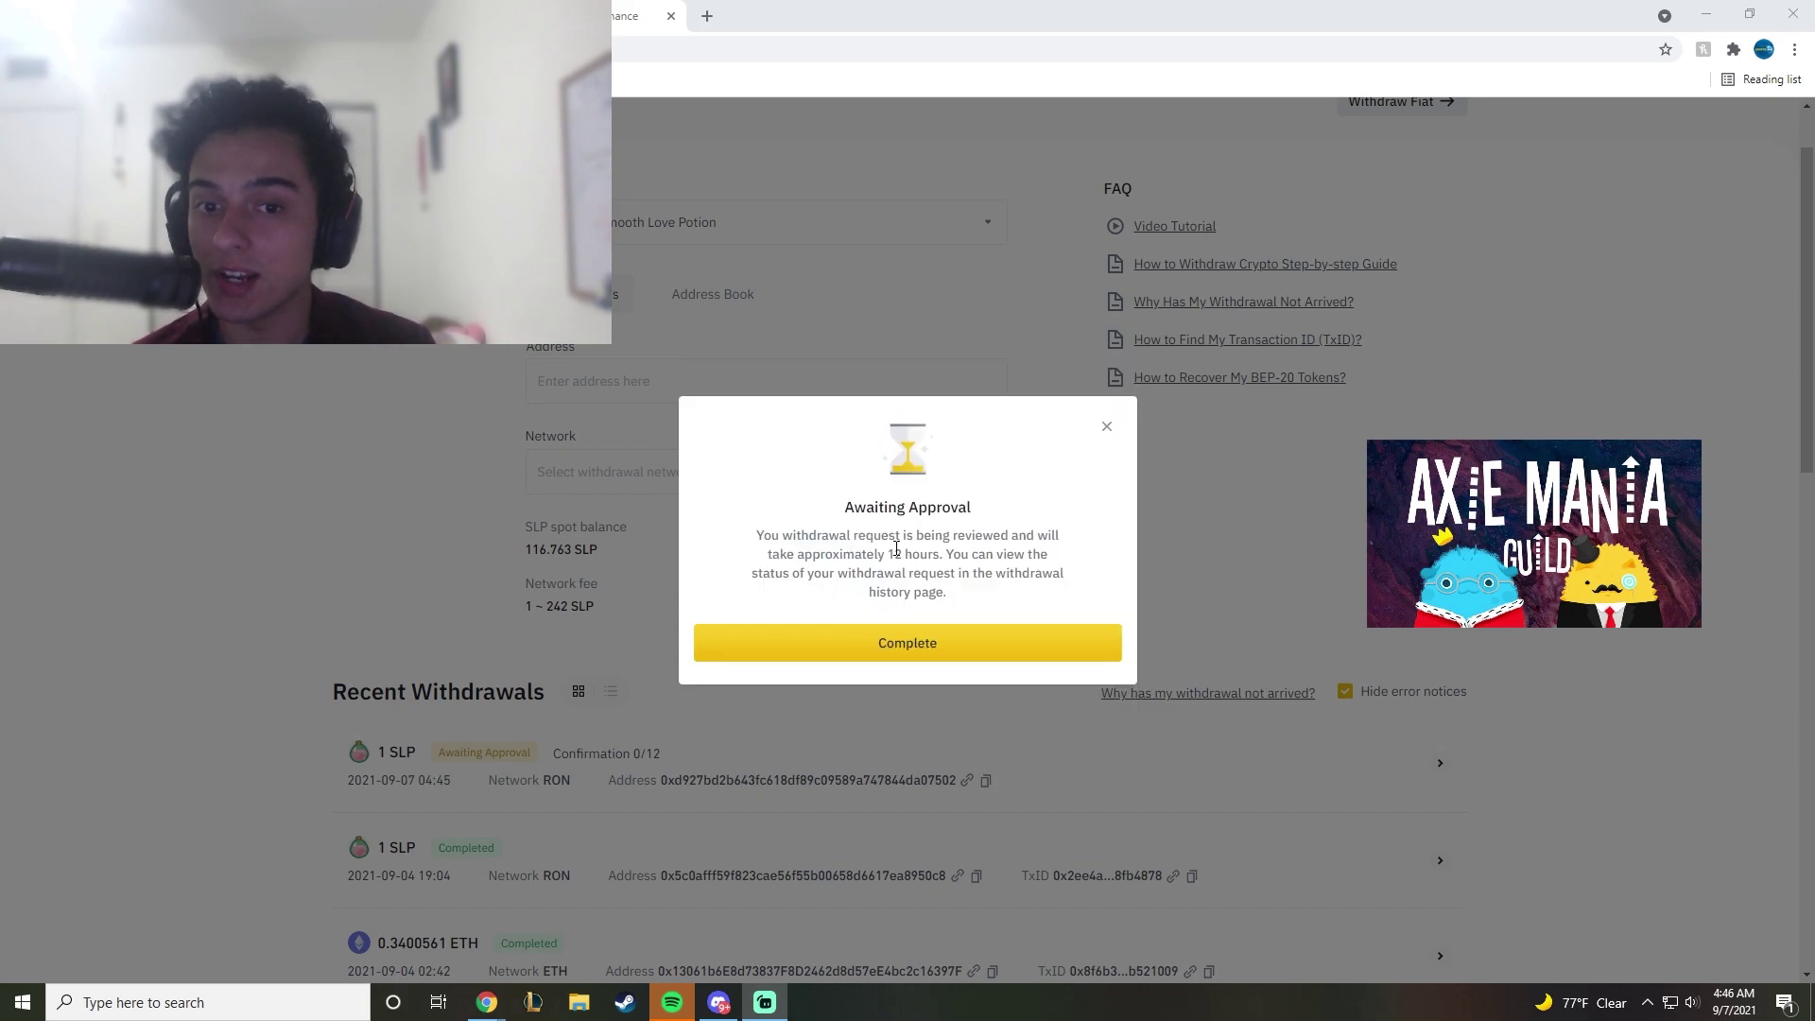
{"action": "left_click_drag", "start_coordinate": [882, 554], "coordinate": [954, 551]}
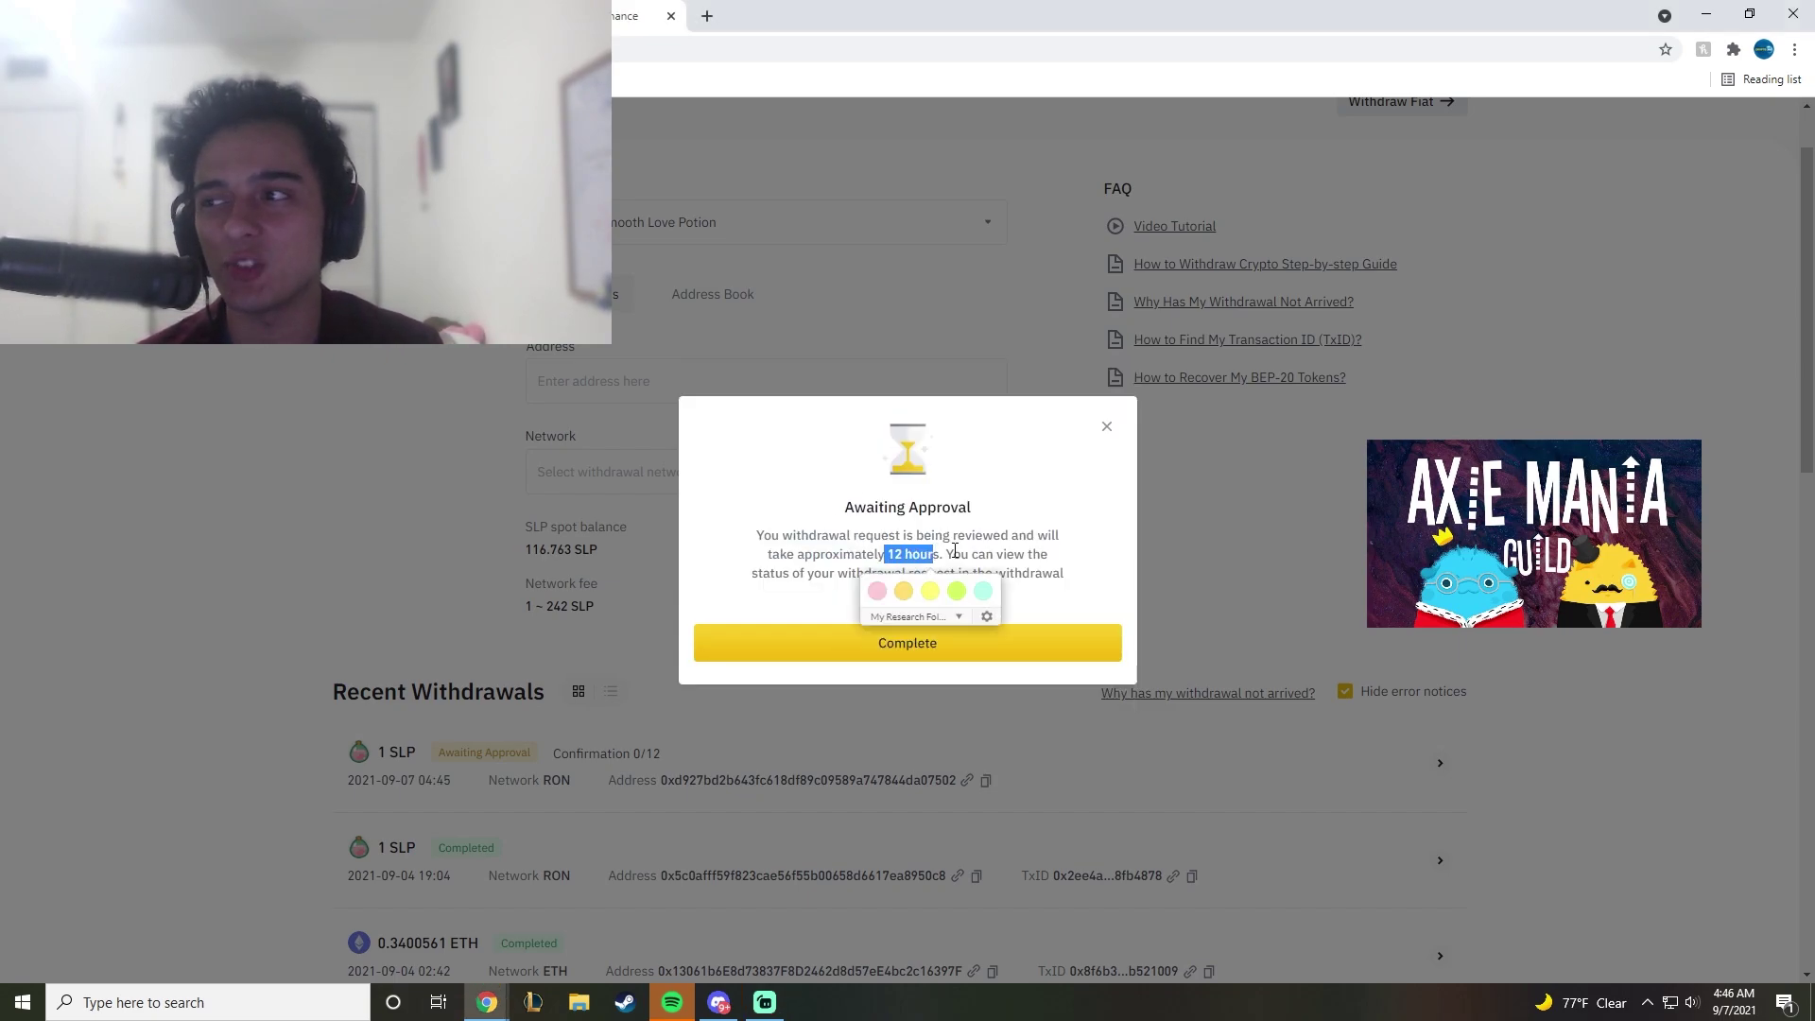
{"action": "left_click", "coordinate": [997, 546]}
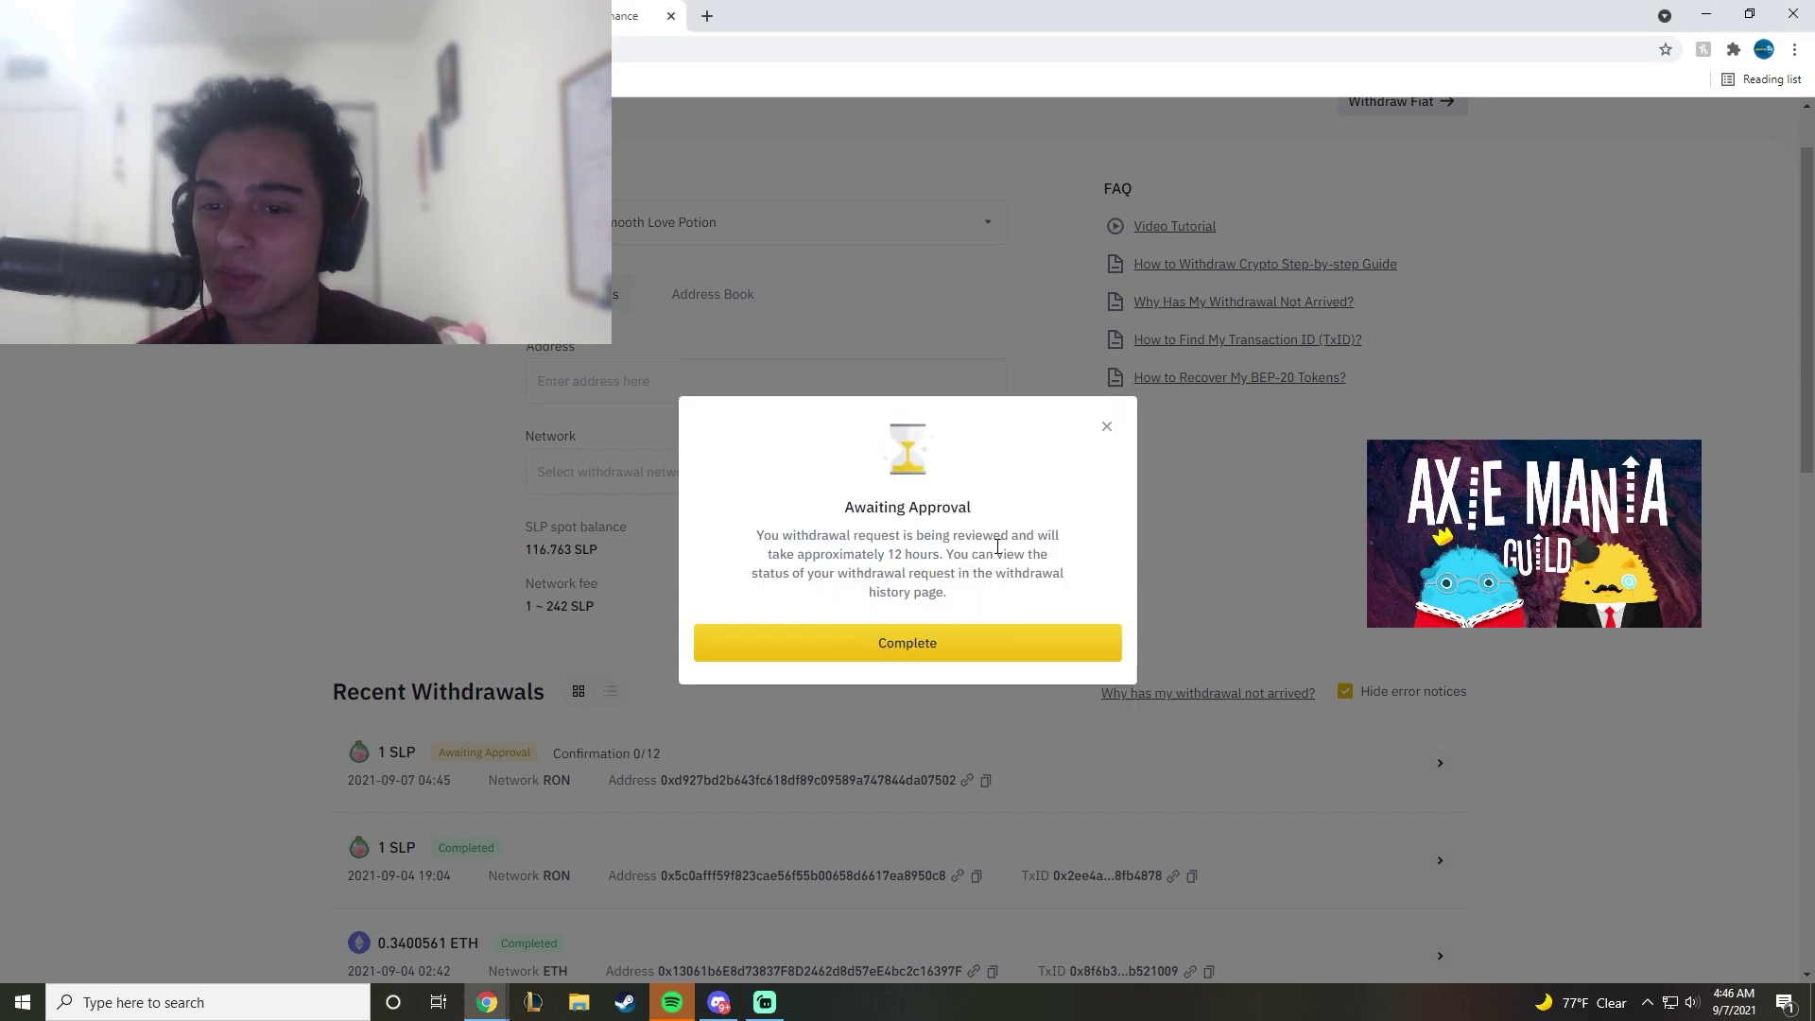
{"action": "left_click", "coordinate": [889, 641]}
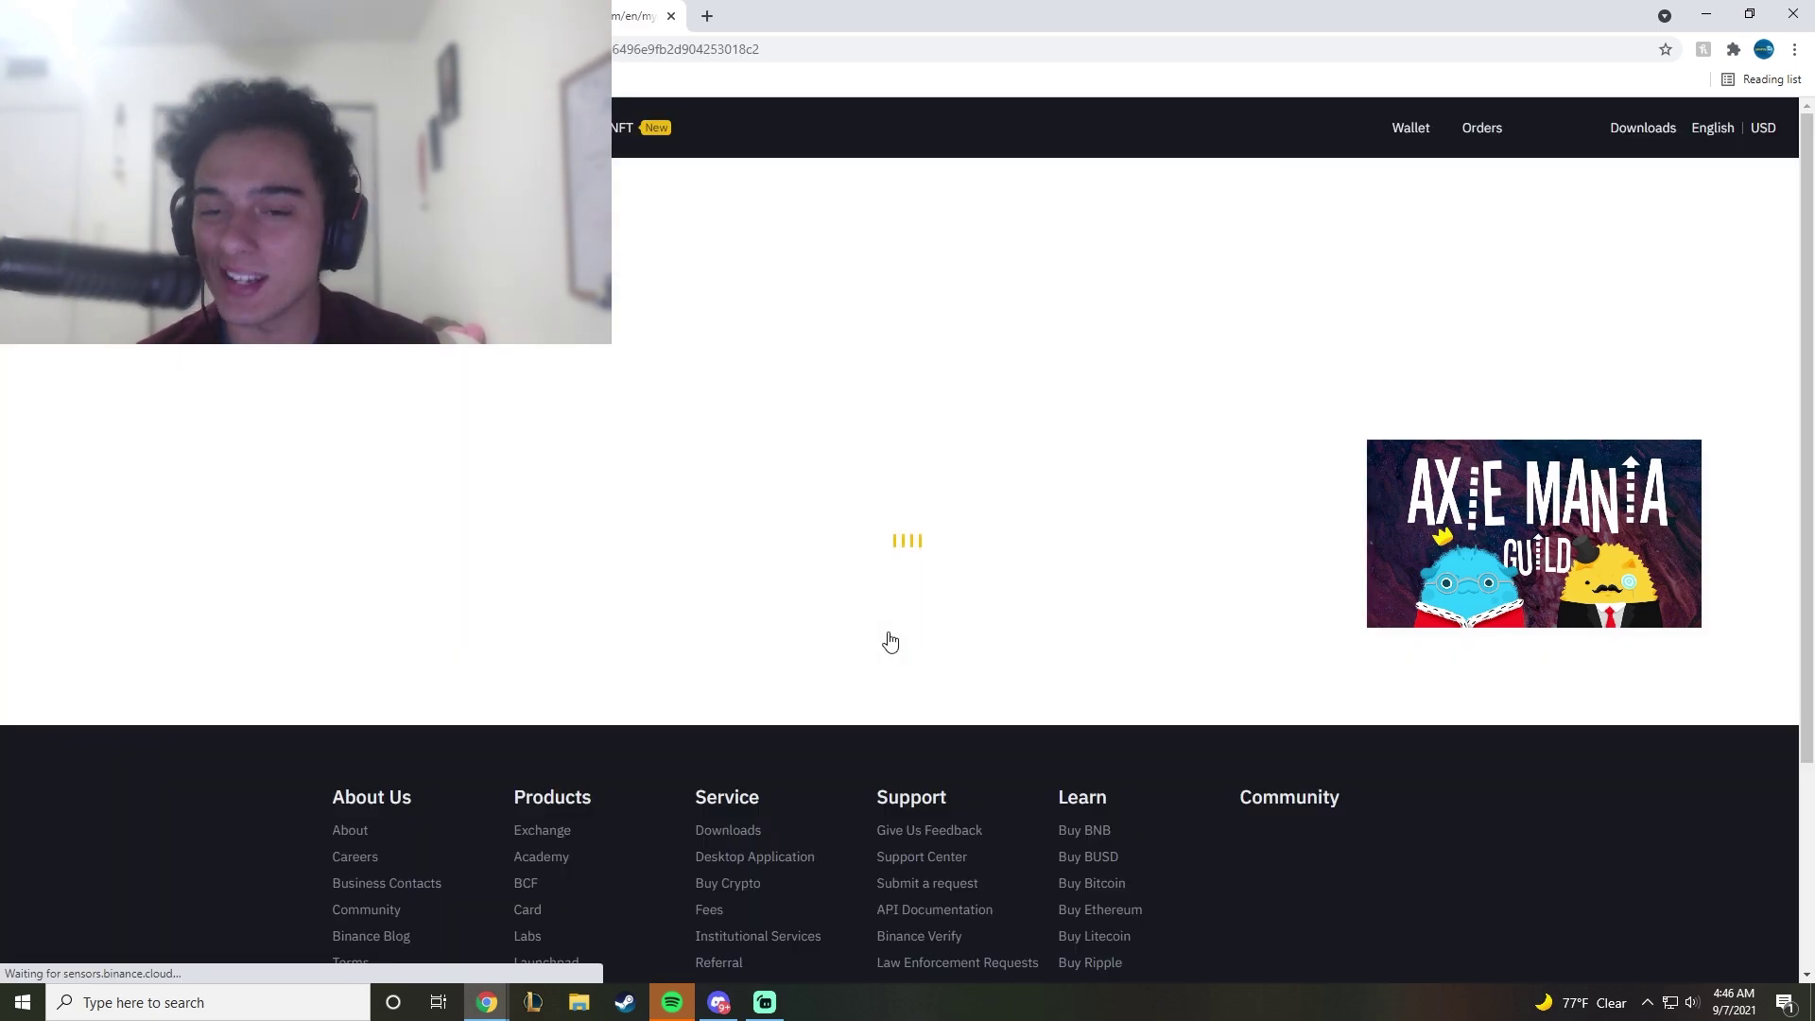
Step: Check Recent Withdrawals shows the withdrawal Processing, then bring up the Ronin Wallet extension
{"action": "scroll", "coordinate": [796, 540], "scroll_direction": "down", "scroll_amount": 3}
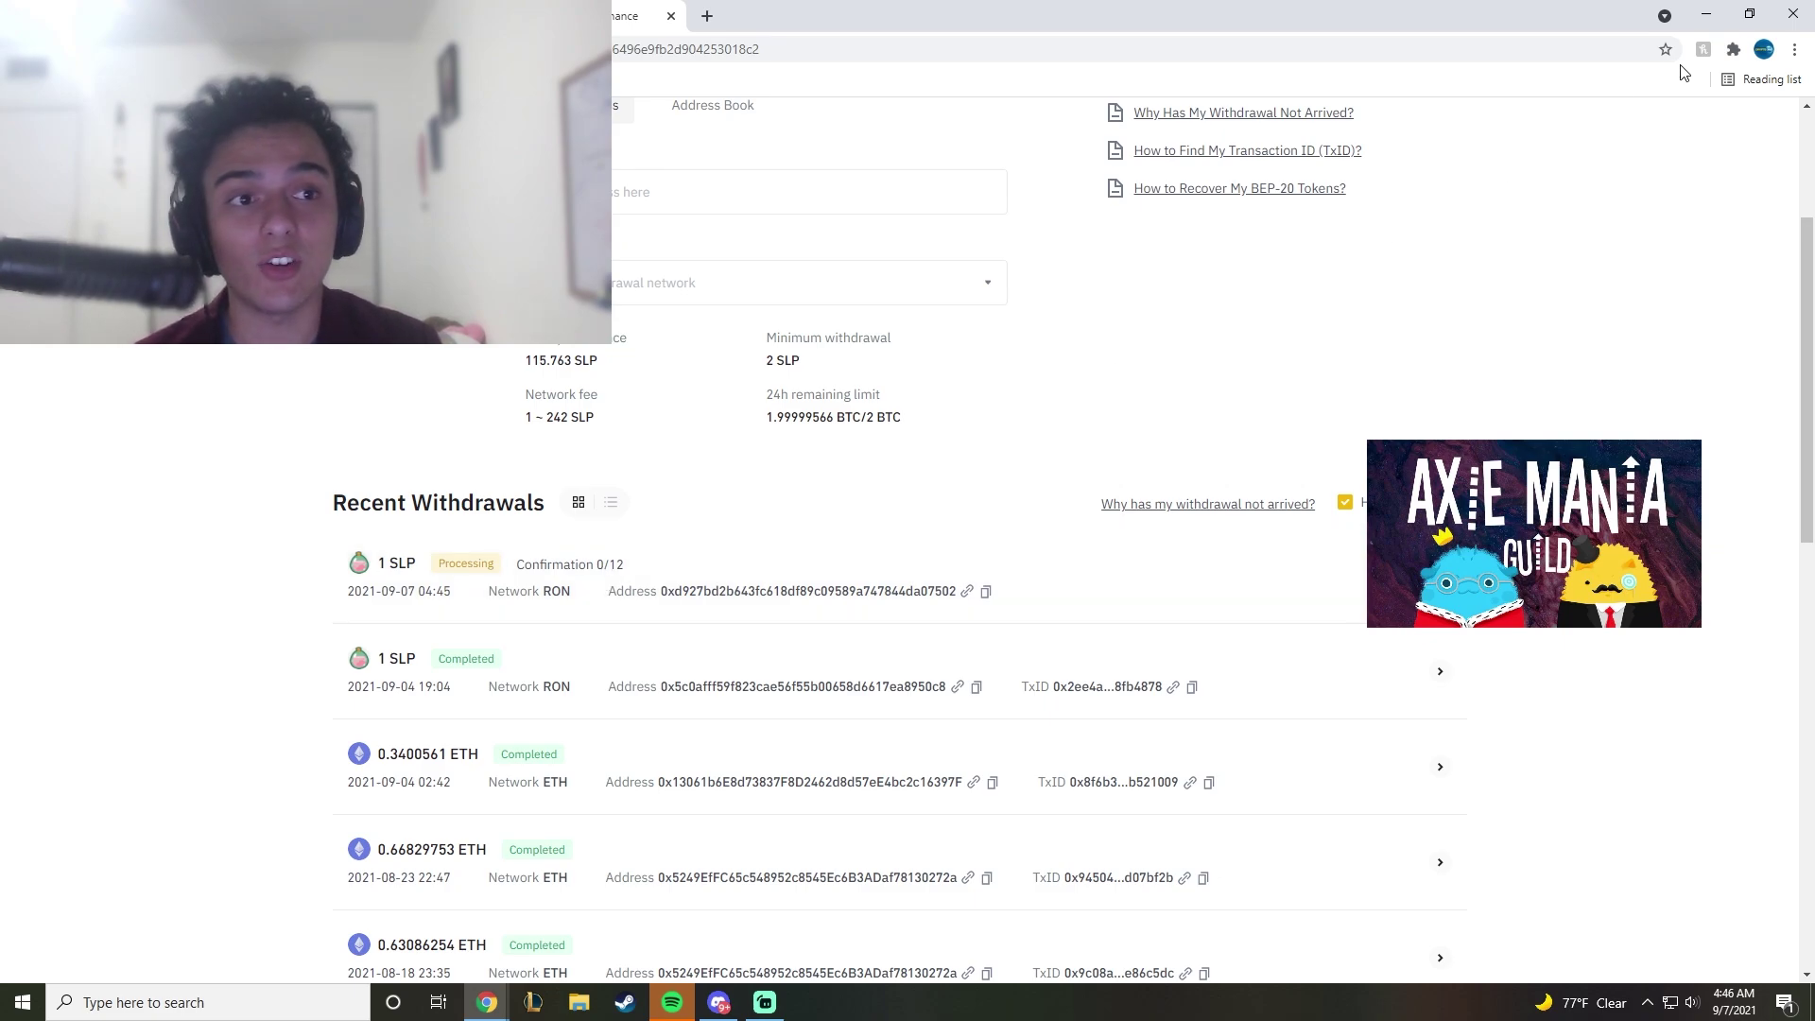
{"action": "left_click", "coordinate": [1733, 49]}
{"action": "left_click", "coordinate": [1551, 418]}
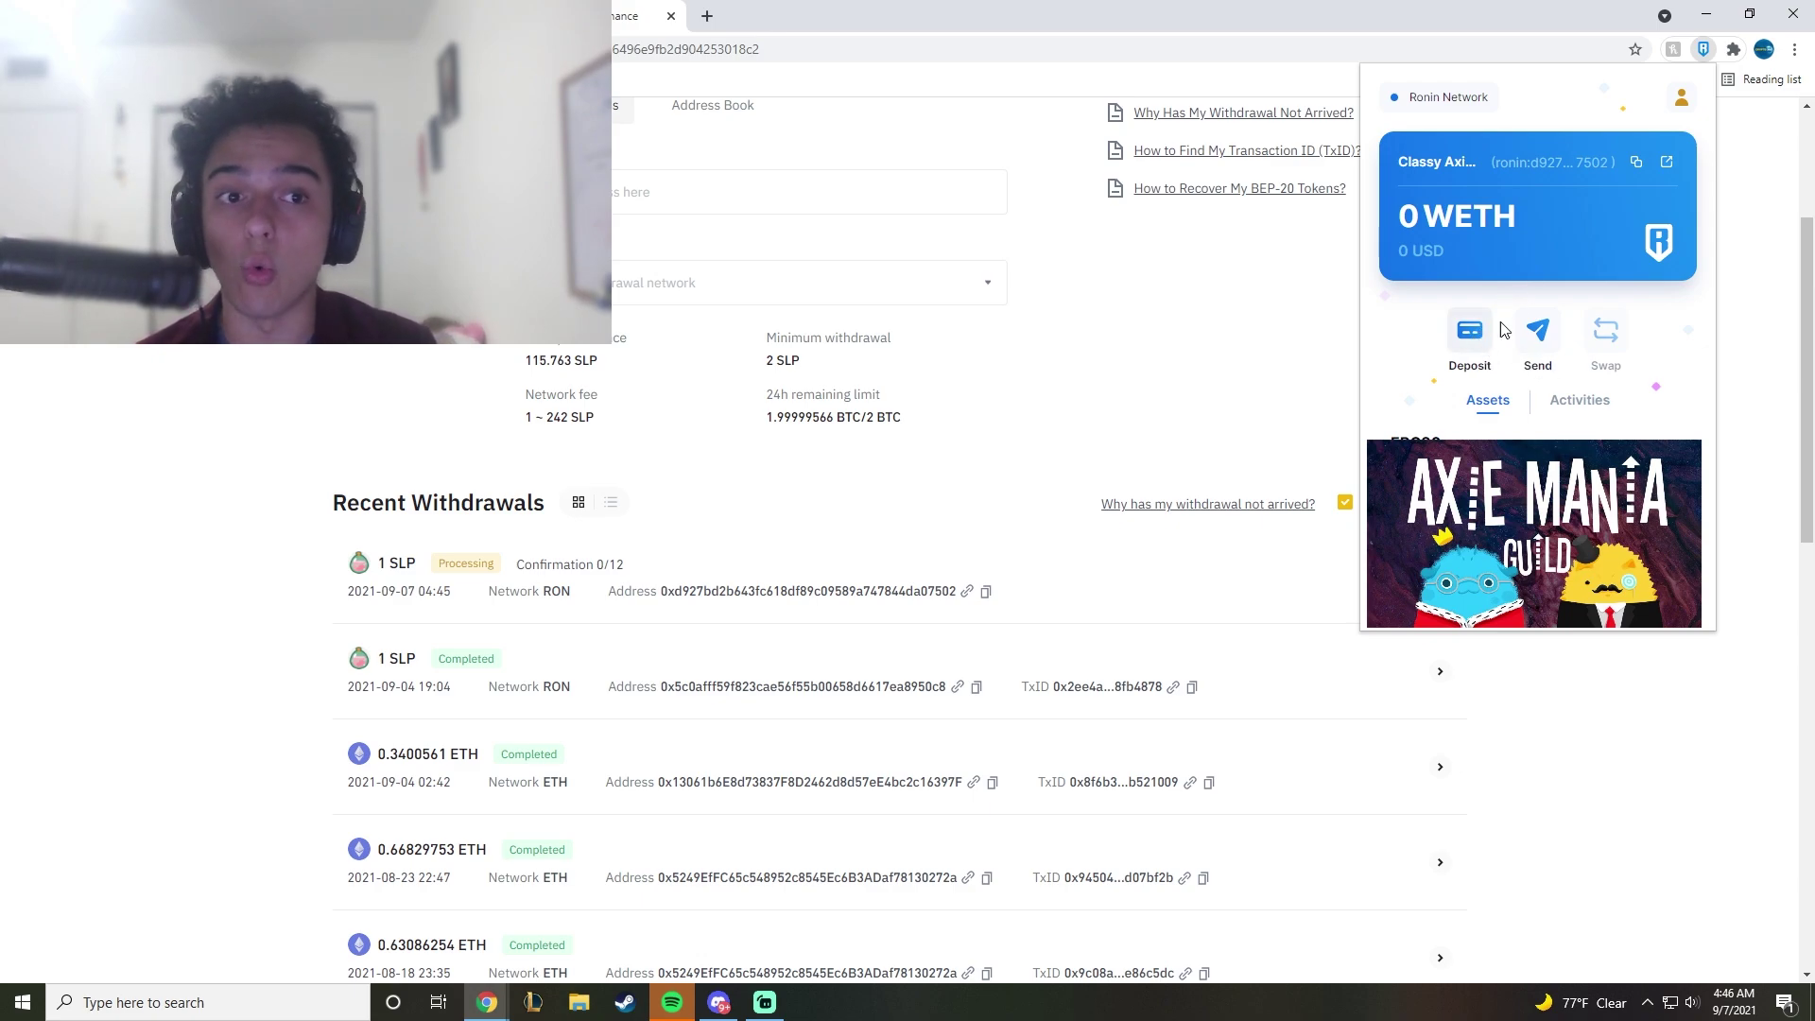
Step: Switch off the Free VPN and close the Binance tab
{"action": "left_click", "coordinate": [1732, 49]}
{"action": "left_click", "coordinate": [1538, 227]}
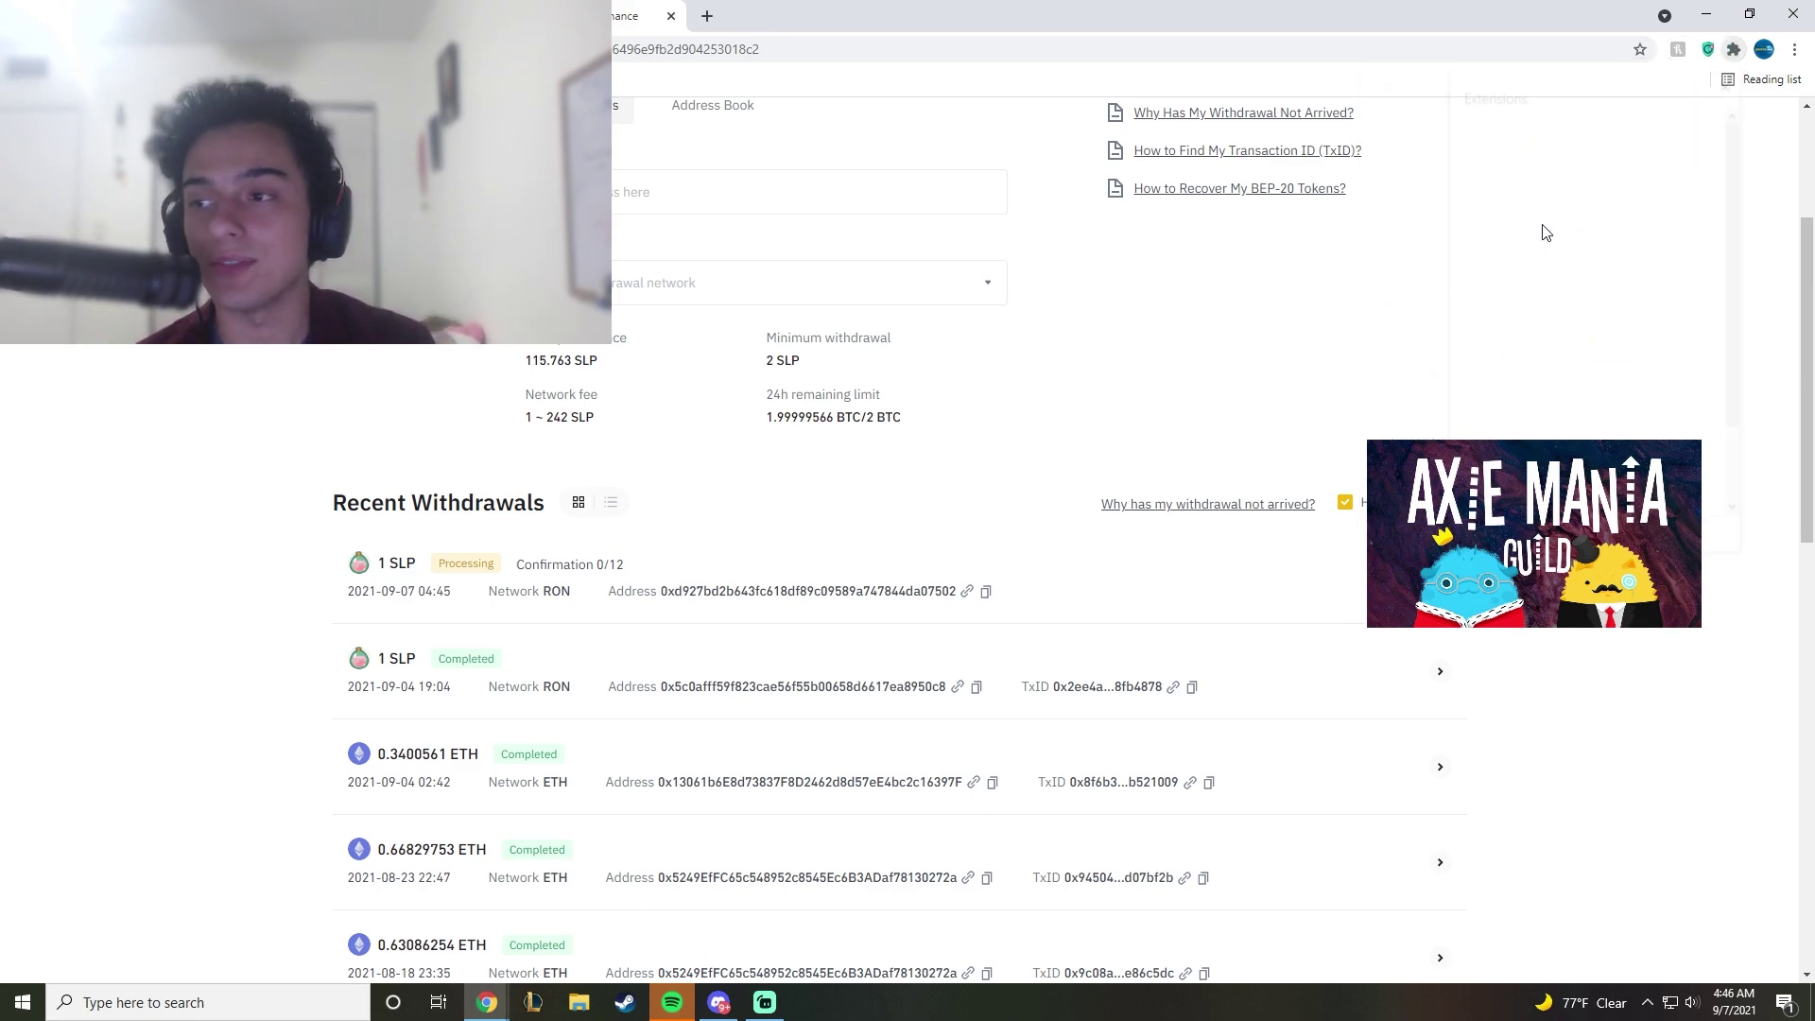
{"action": "left_click", "coordinate": [1535, 251]}
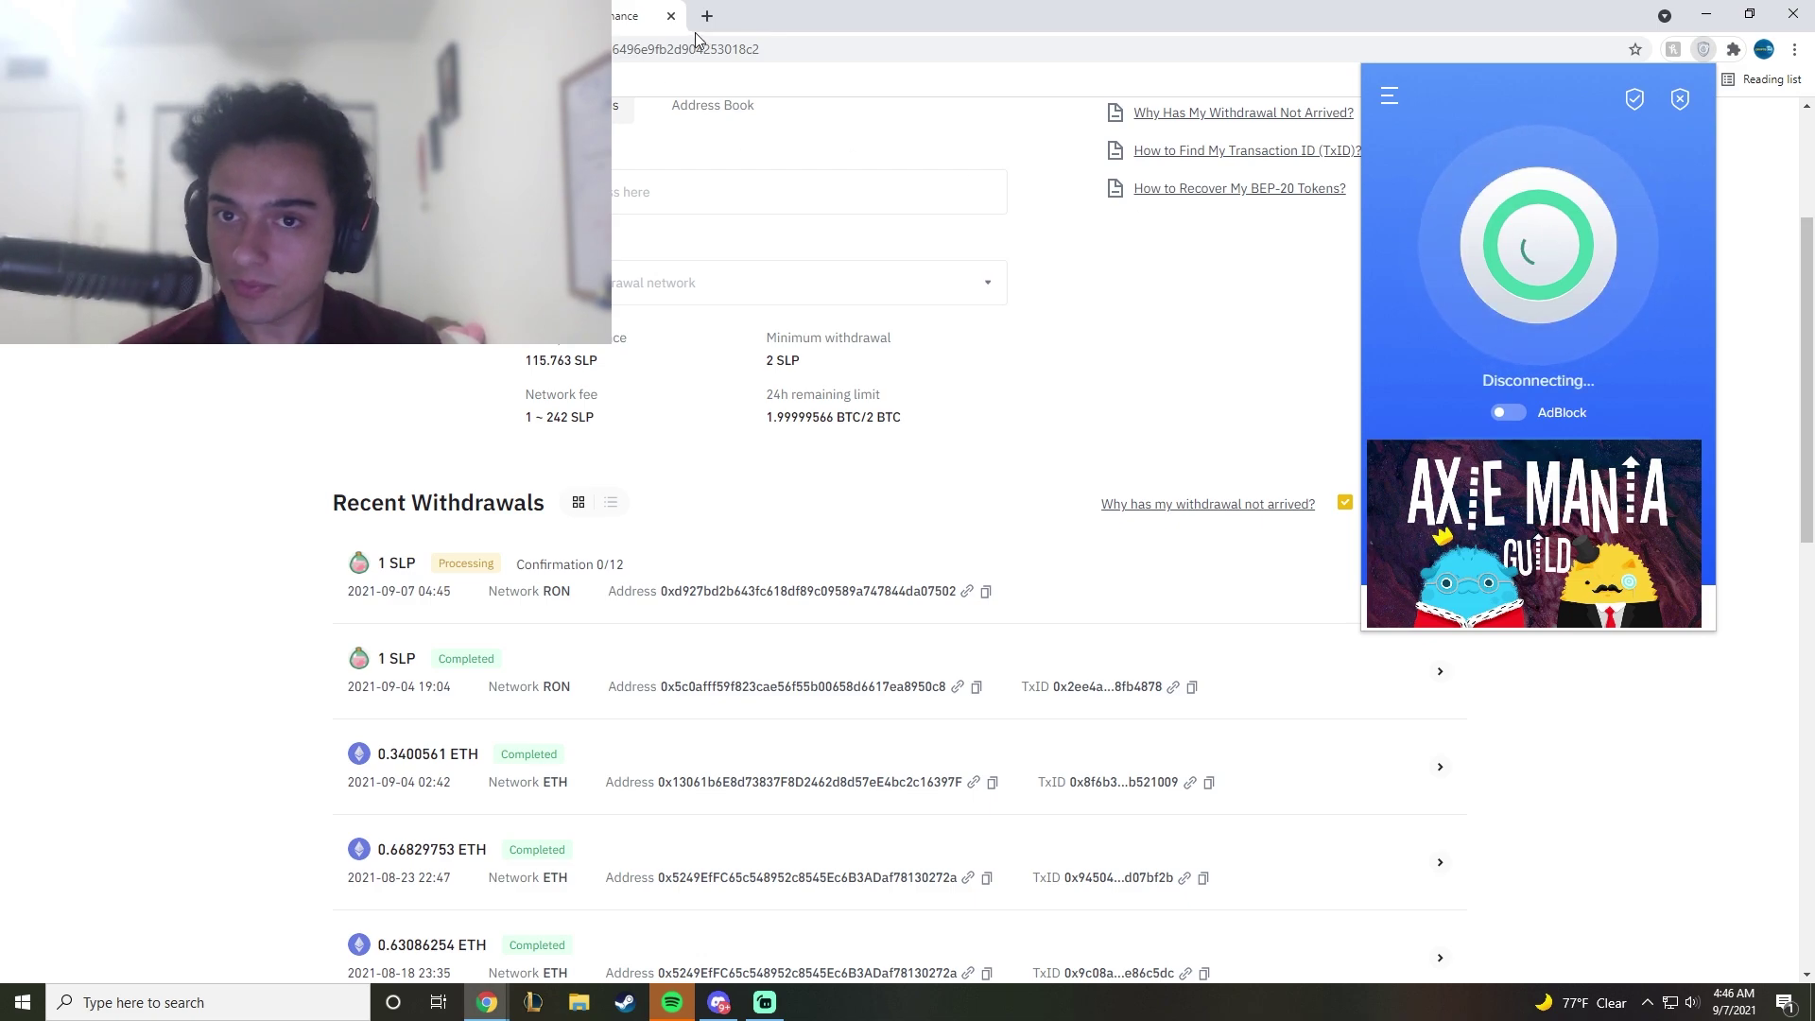
{"action": "left_click", "coordinate": [670, 16]}
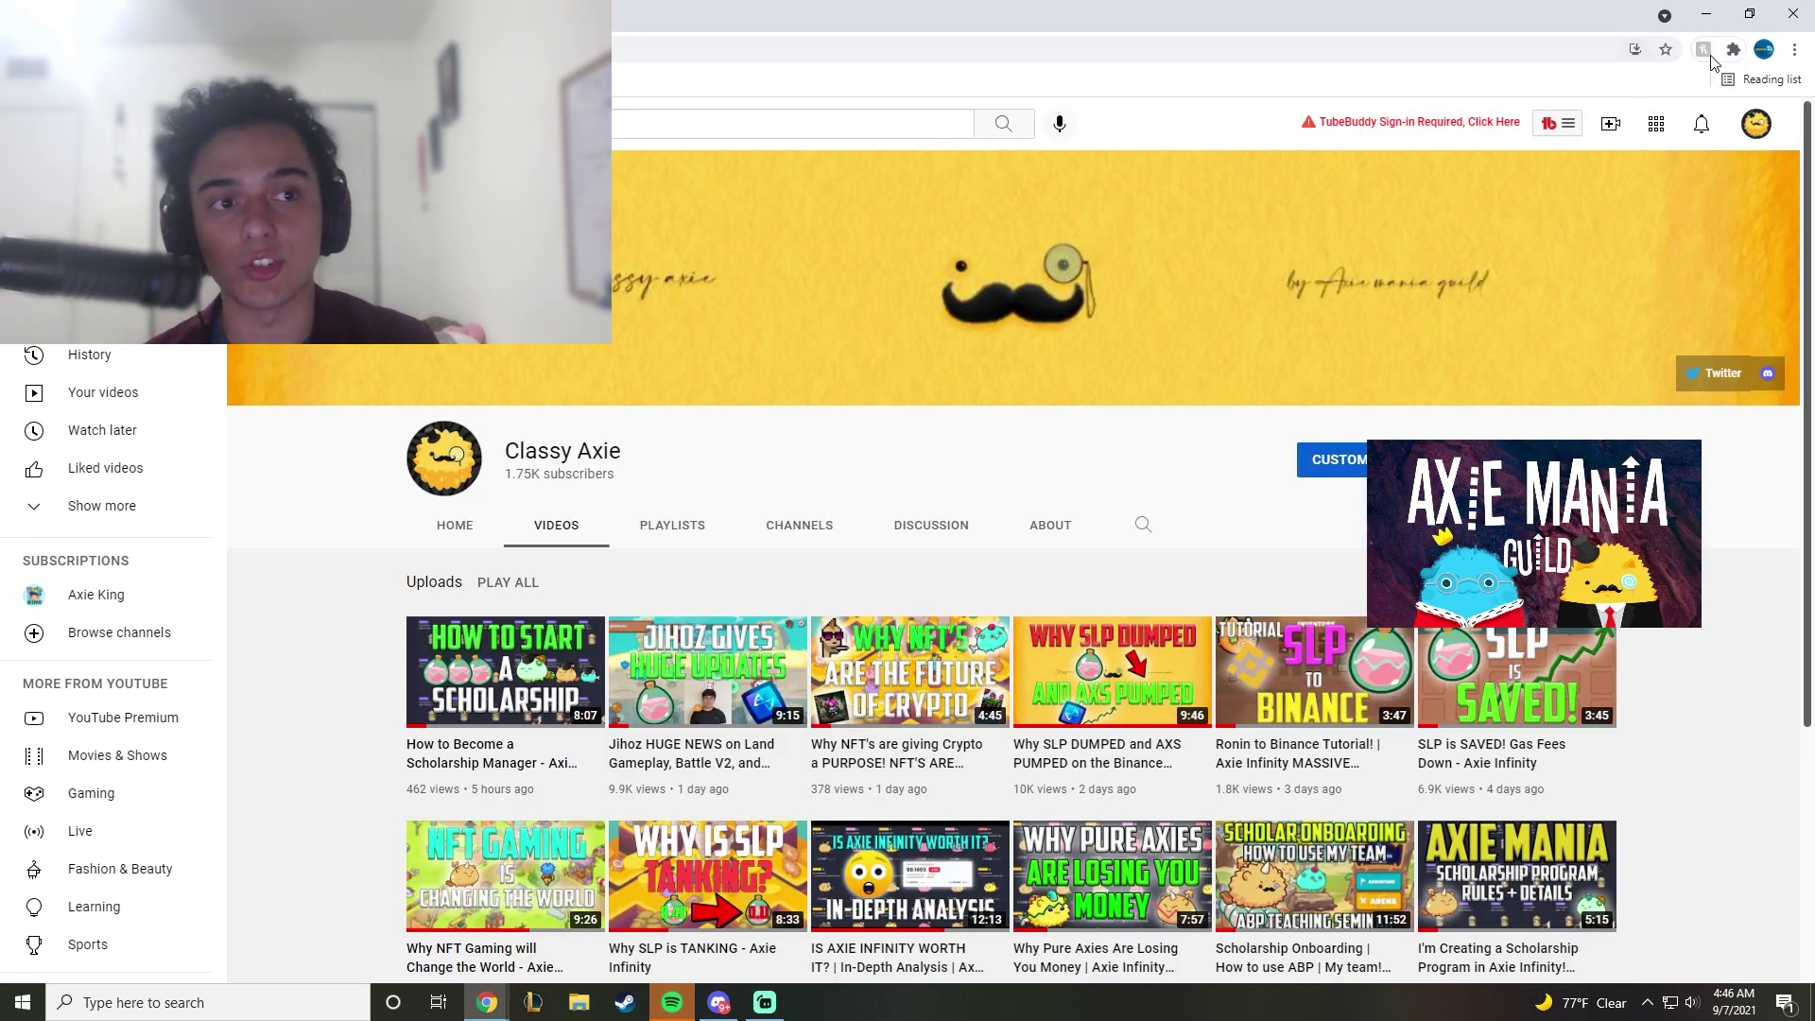
Step: From Ronin Wallet's deposit options, launch the Ronin Bridge in a new tab
{"action": "left_click", "coordinate": [1732, 49]}
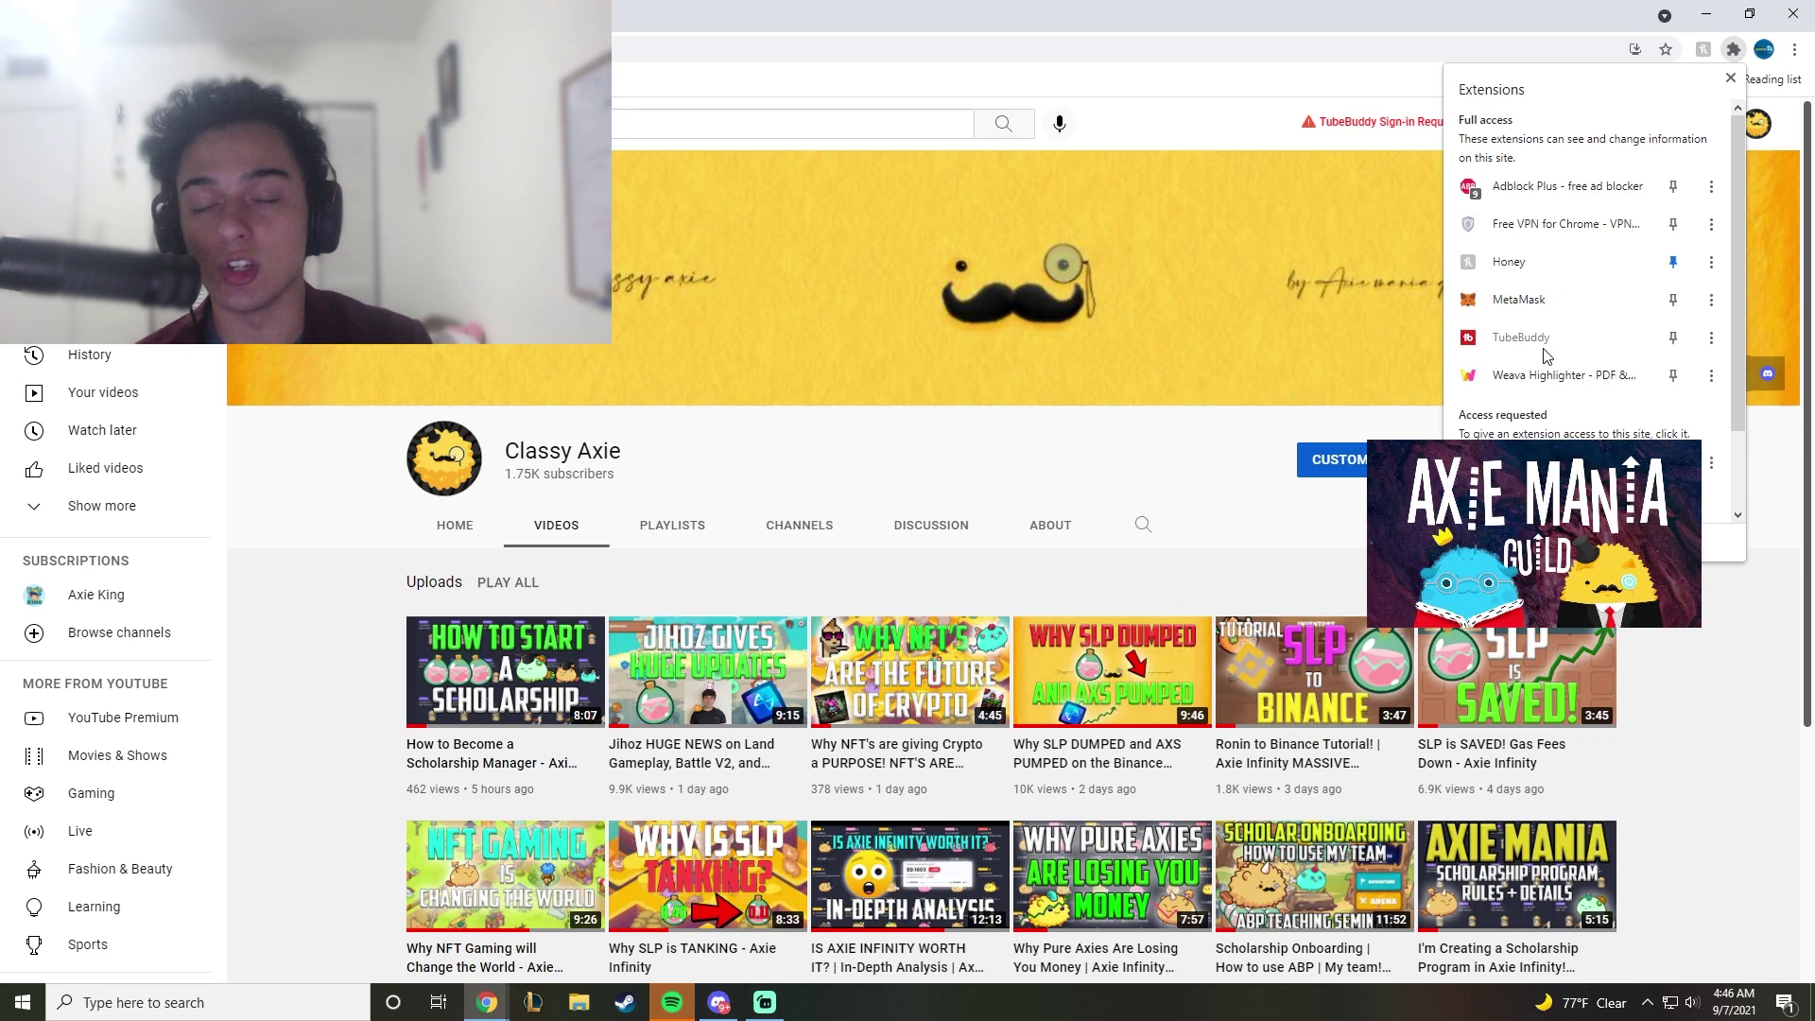
{"action": "scroll", "coordinate": [1523, 378], "scroll_direction": "down", "scroll_amount": 1}
{"action": "left_click", "coordinate": [1517, 414]}
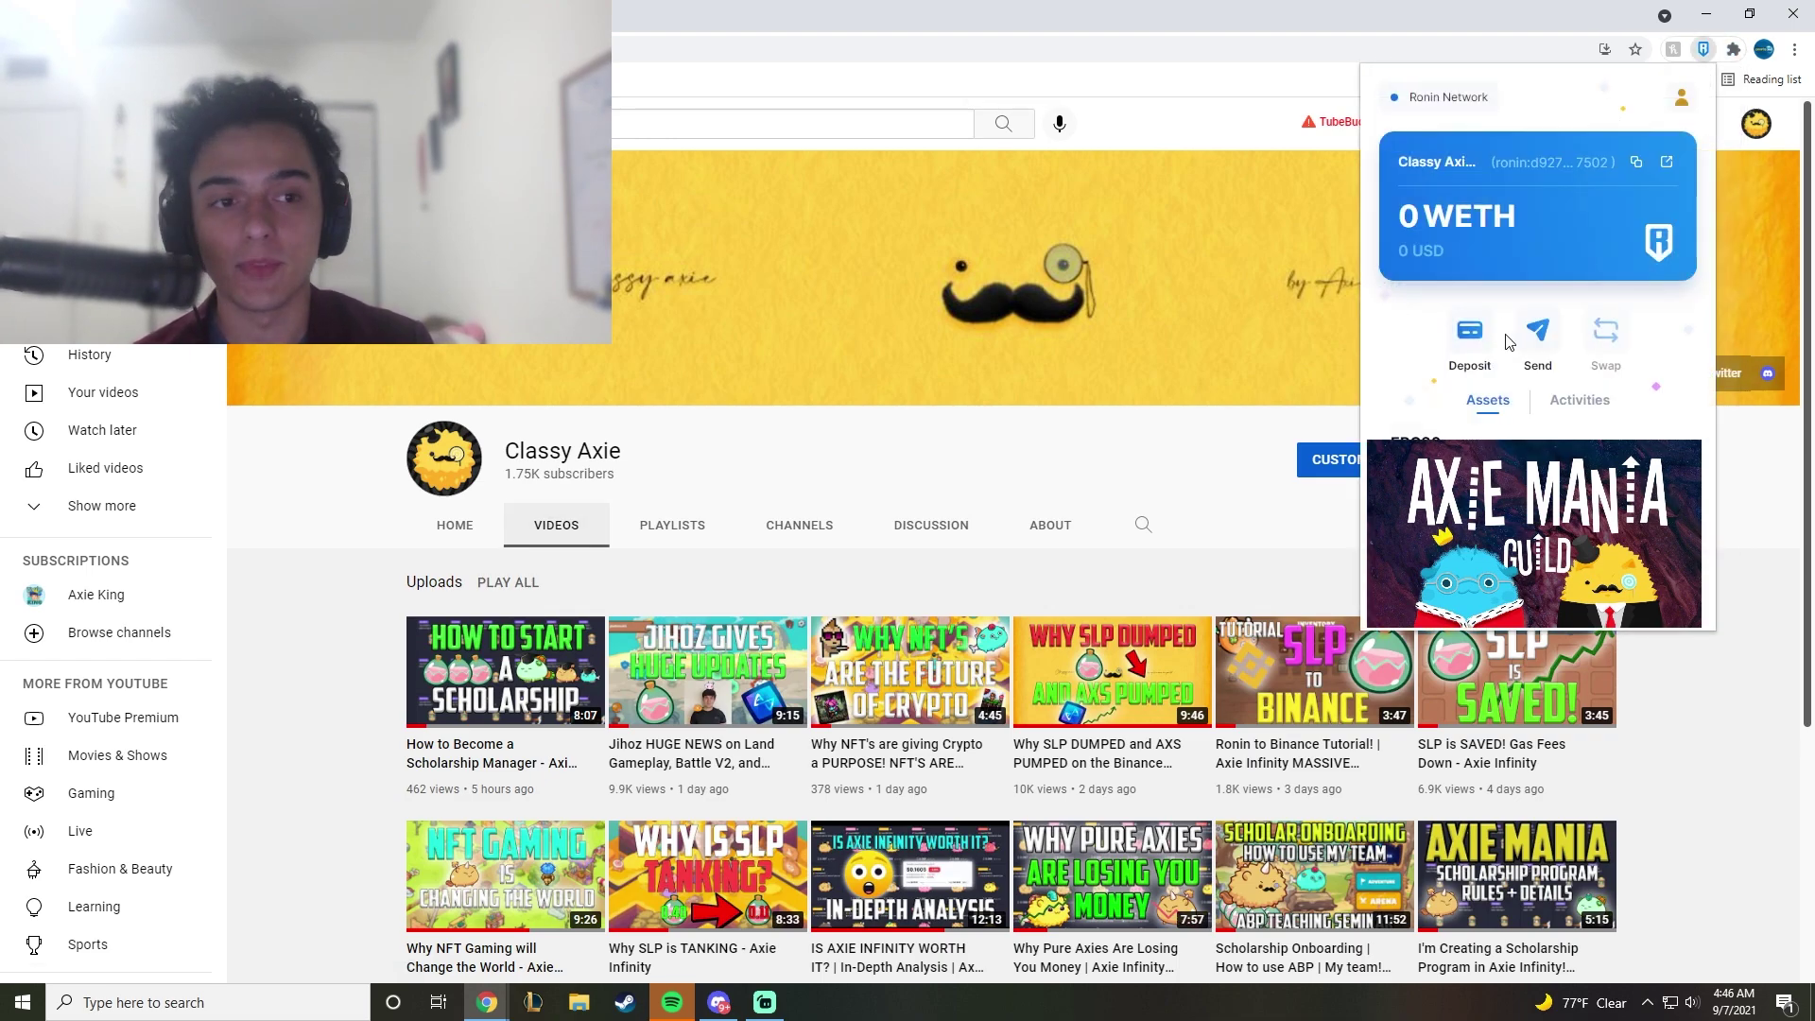
{"action": "left_click", "coordinate": [1471, 340]}
{"action": "scroll", "coordinate": [1538, 284], "scroll_direction": "down", "scroll_amount": 1}
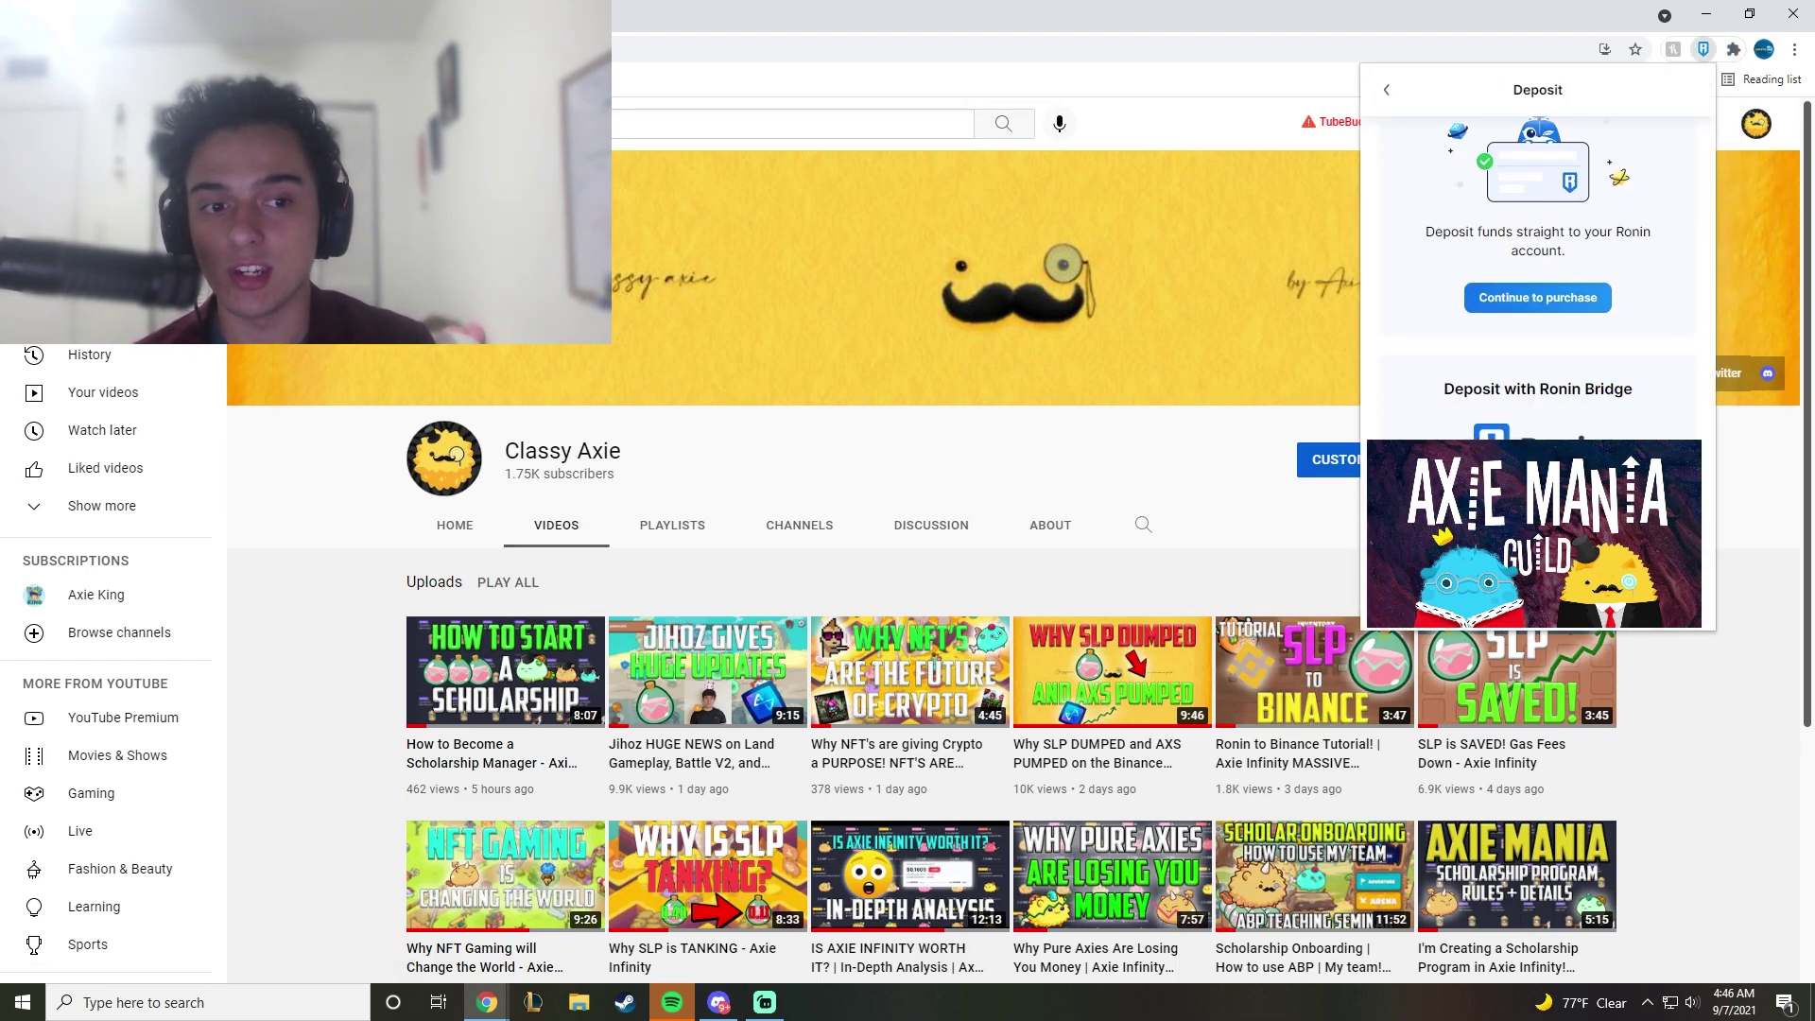
{"action": "left_click", "coordinate": [1537, 472]}
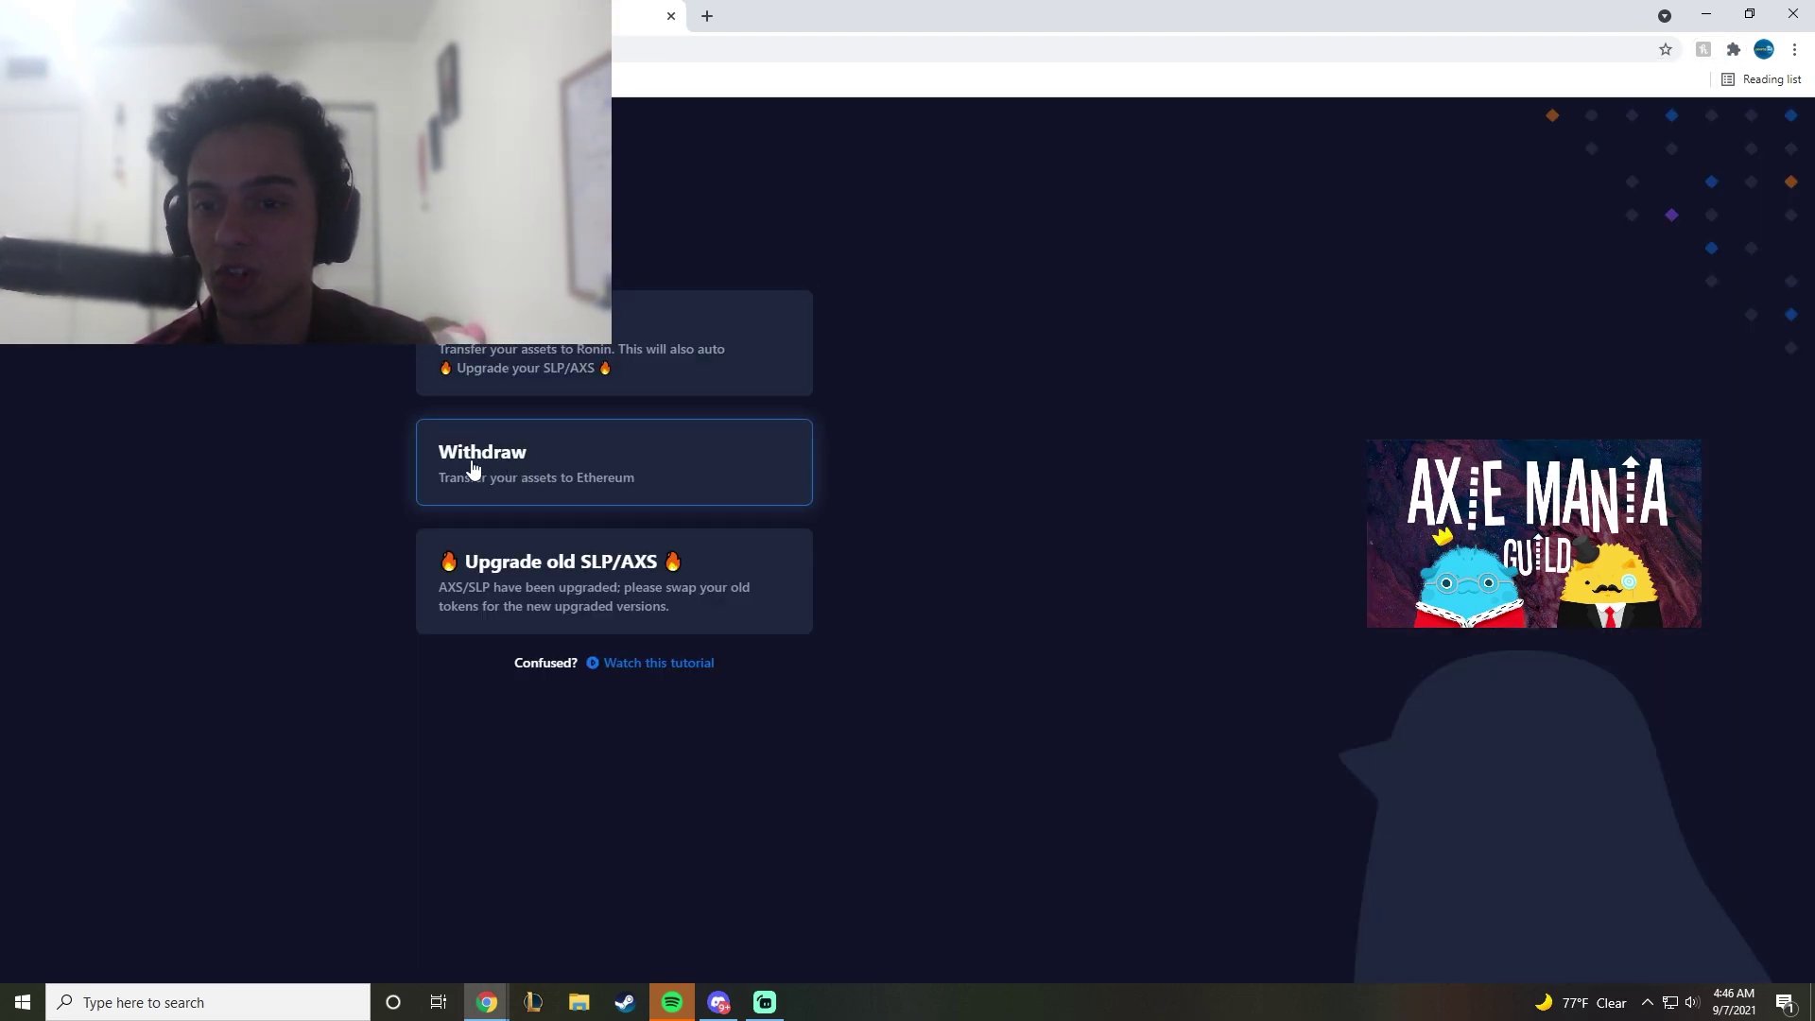
Step: Choose Withdraw on the bridge and copy the MetaMask account address
{"action": "left_click", "coordinate": [534, 477]}
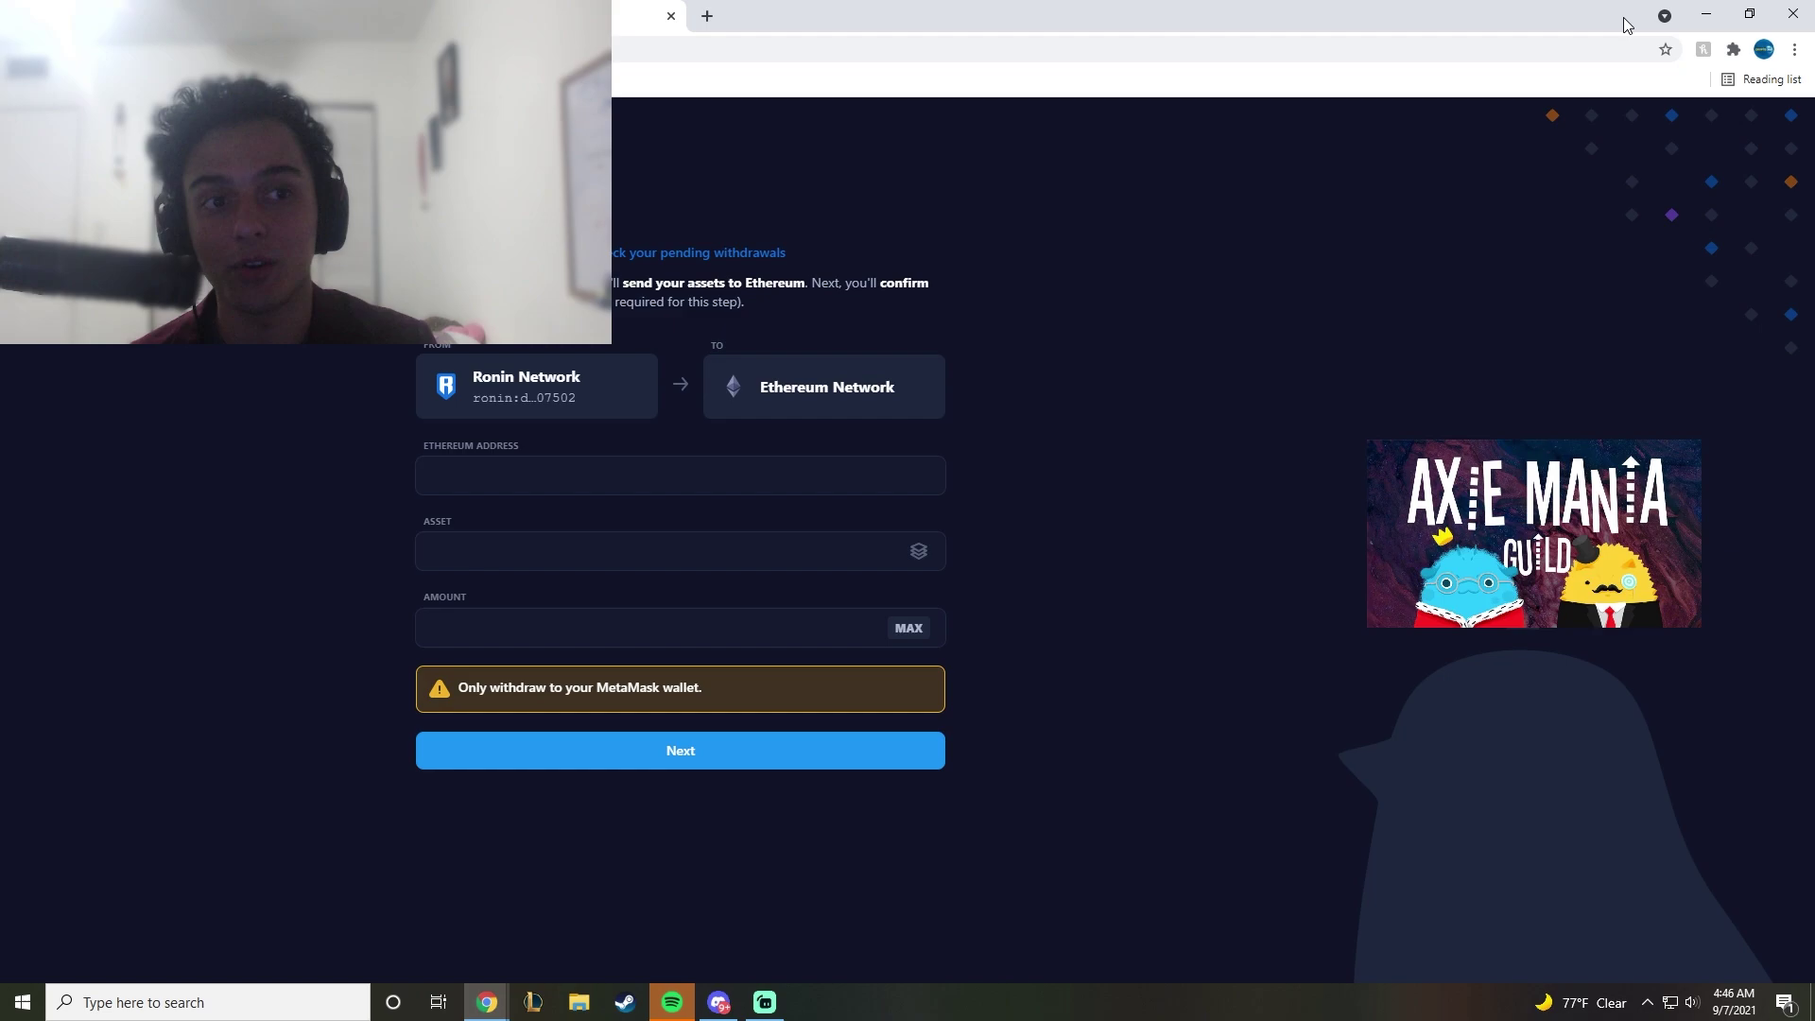
{"action": "left_click", "coordinate": [1732, 49]}
{"action": "left_click", "coordinate": [1551, 303]}
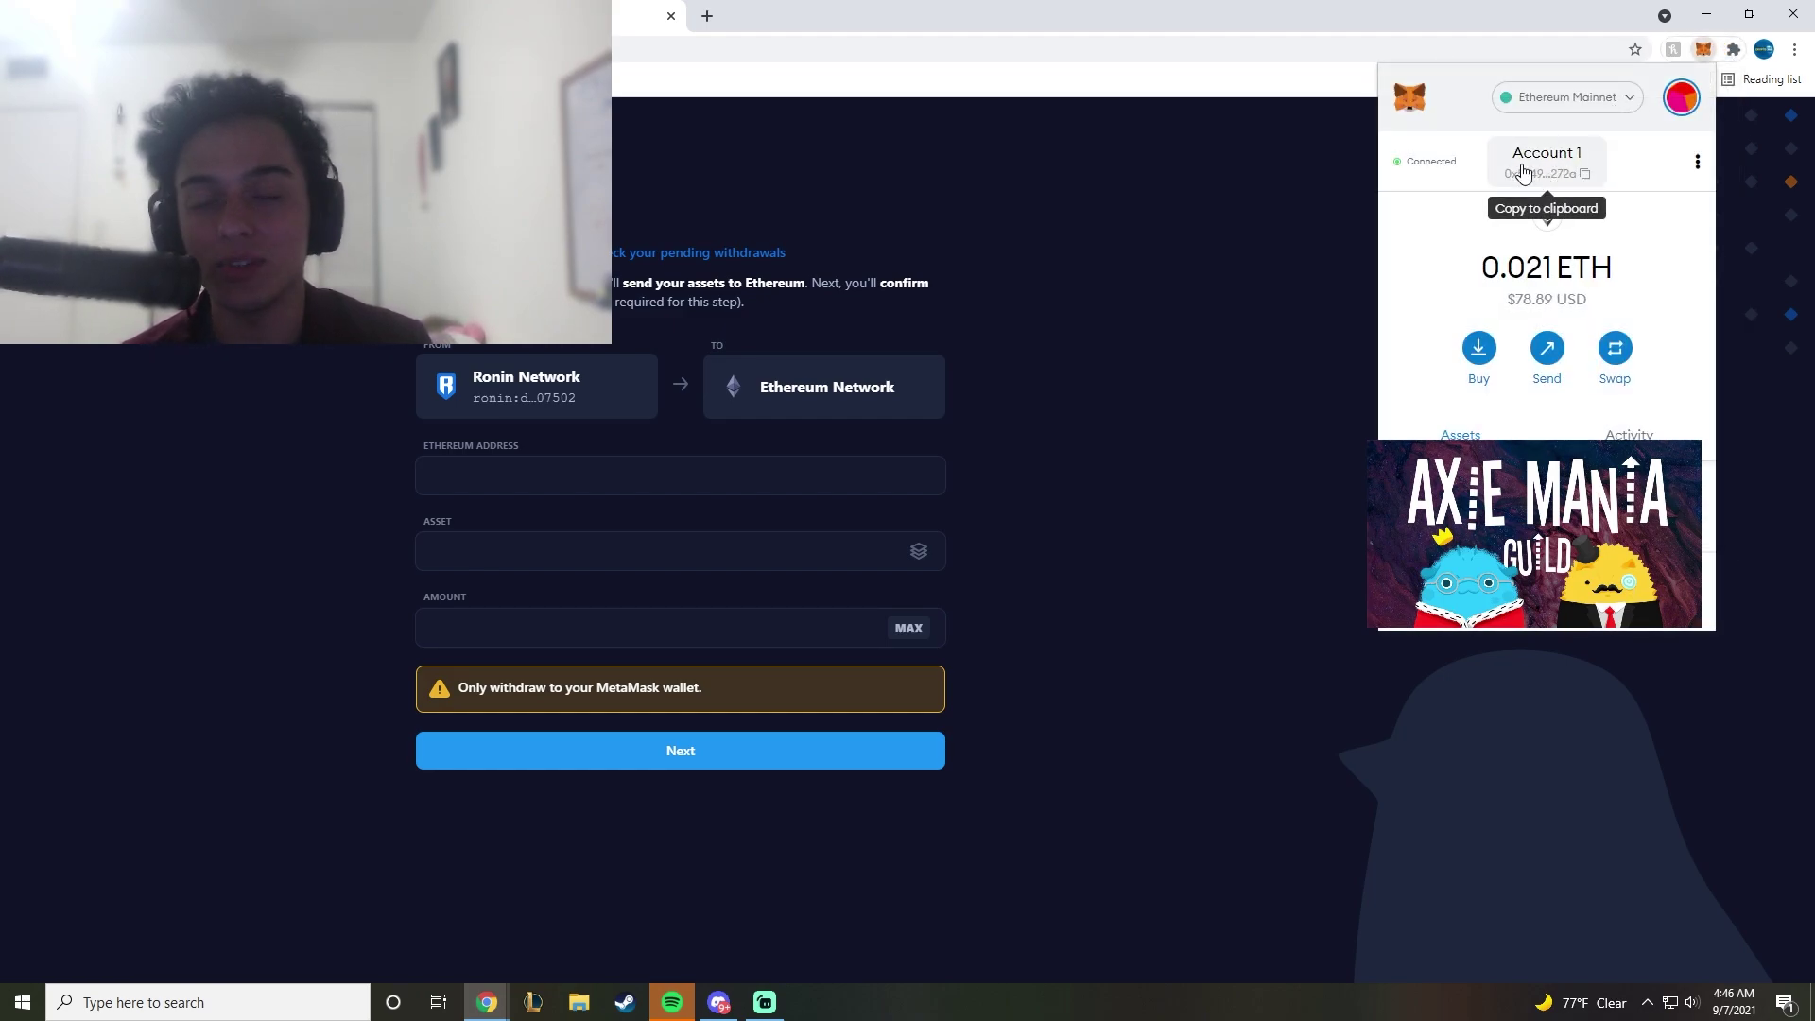
{"action": "left_click", "coordinate": [1551, 162]}
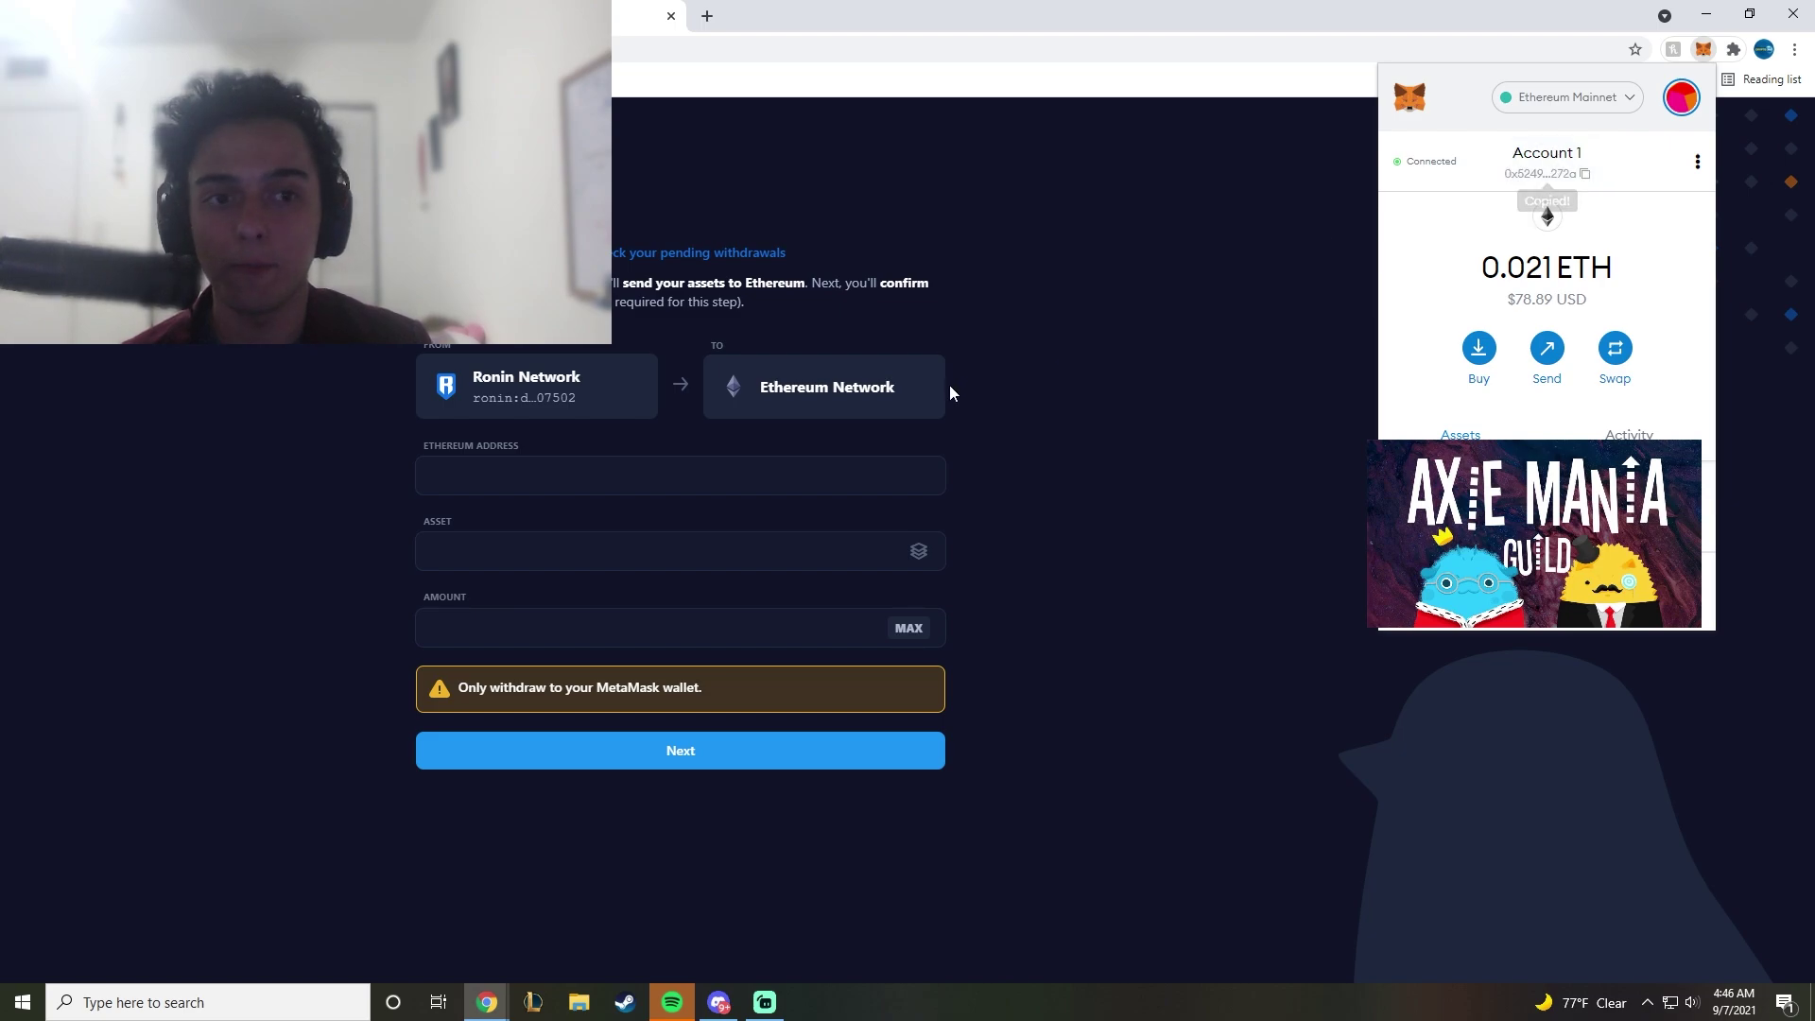
{"action": "left_click_drag", "start_coordinate": [1511, 296], "coordinate": [1577, 301]}
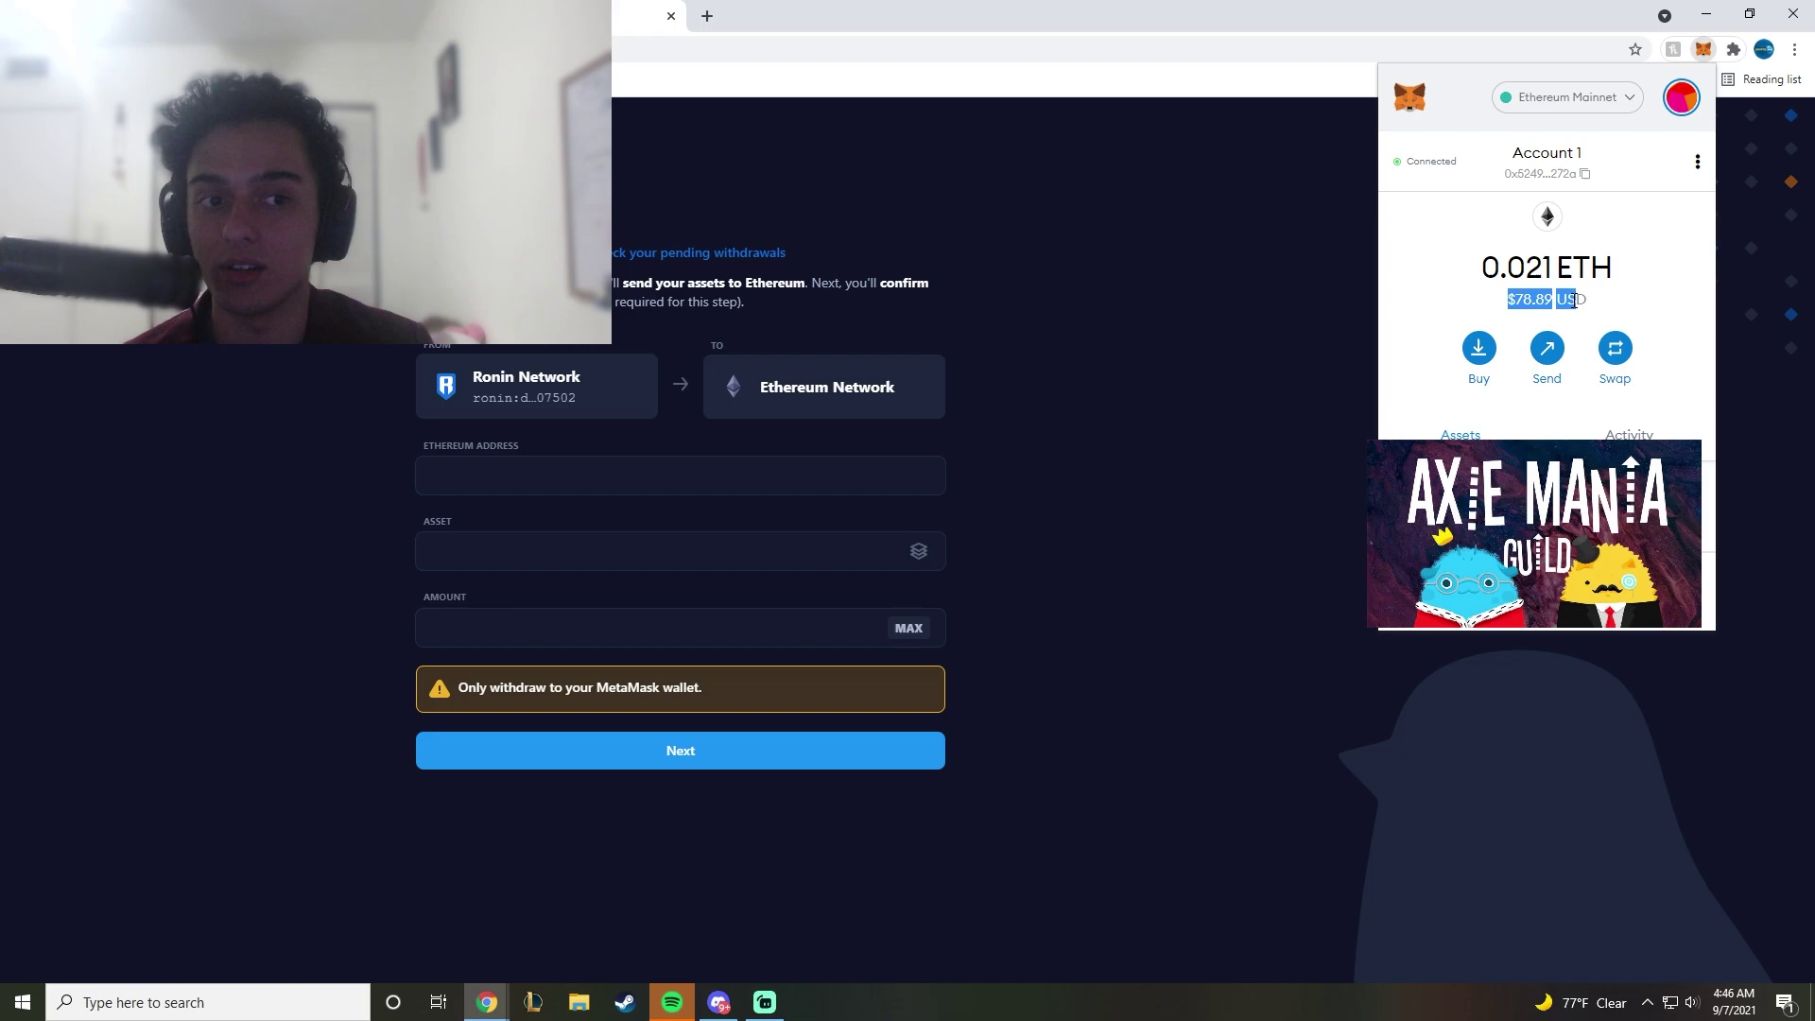
Step: Paste the MetaMask address as the Ethereum Address and select ETH as the asset
{"action": "left_click", "coordinate": [526, 473]}
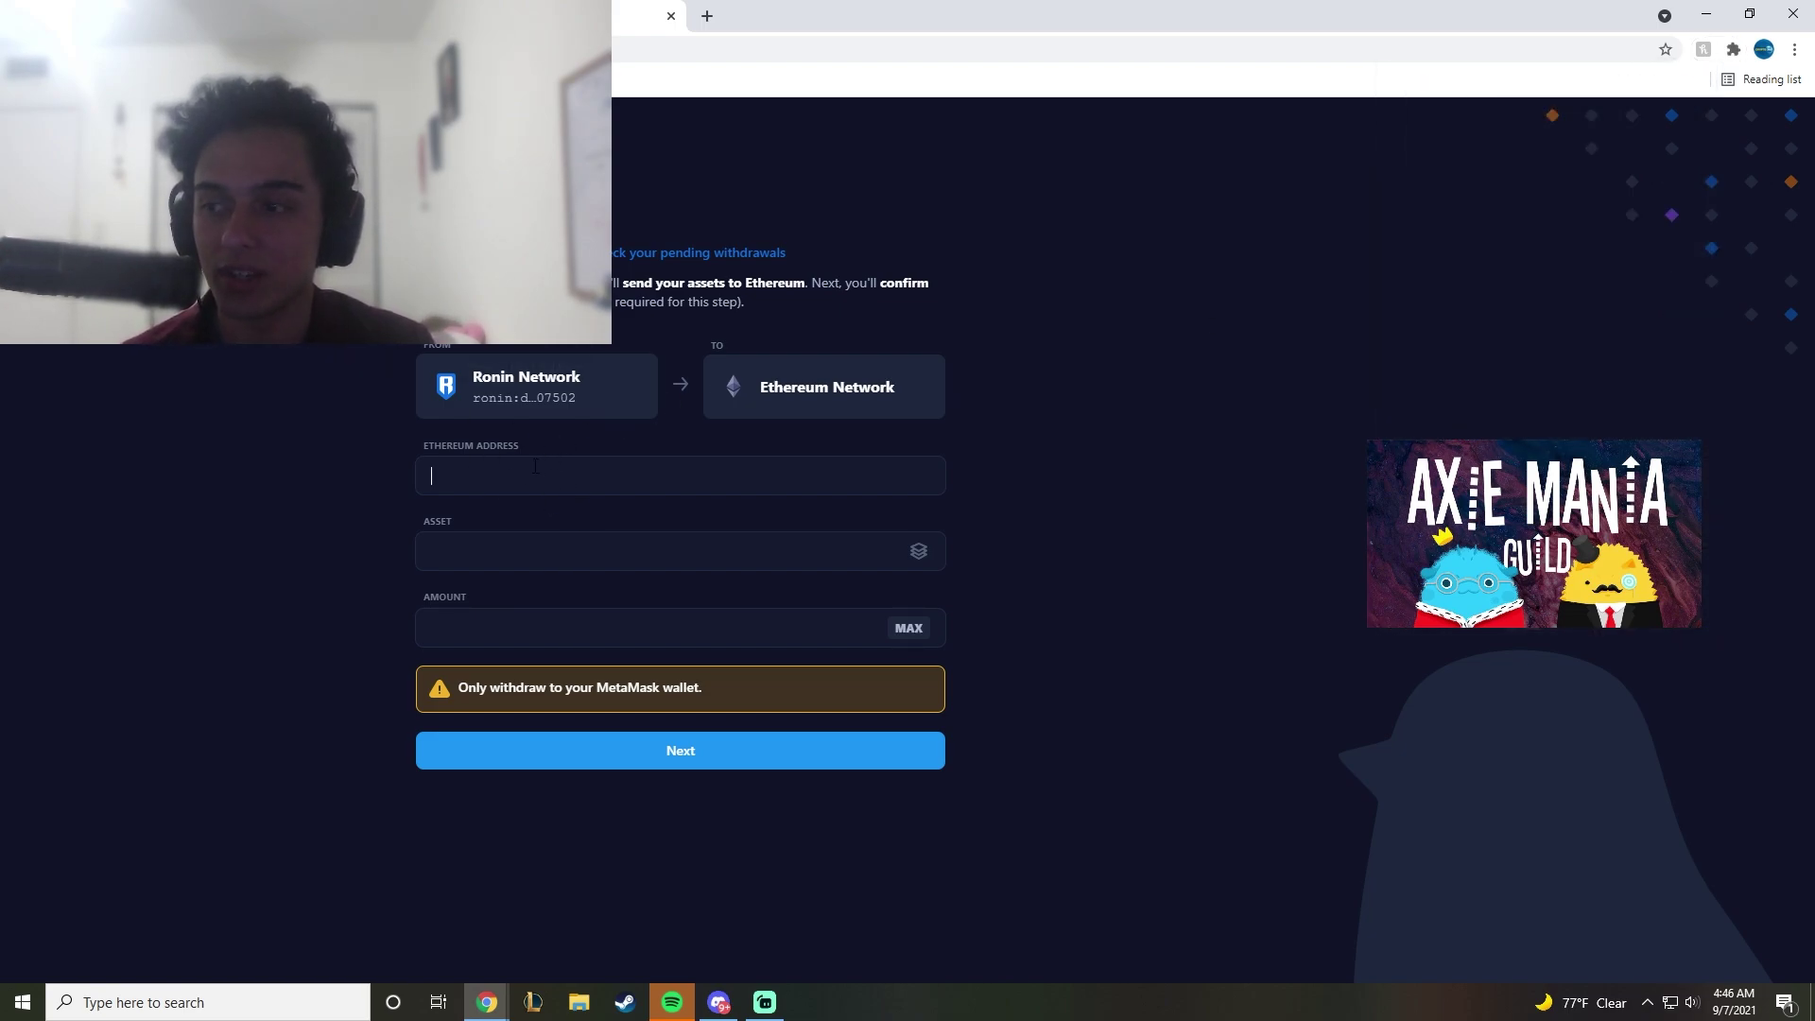
{"action": "key", "text": "ctrl+v"}
{"action": "left_click", "coordinate": [917, 552]}
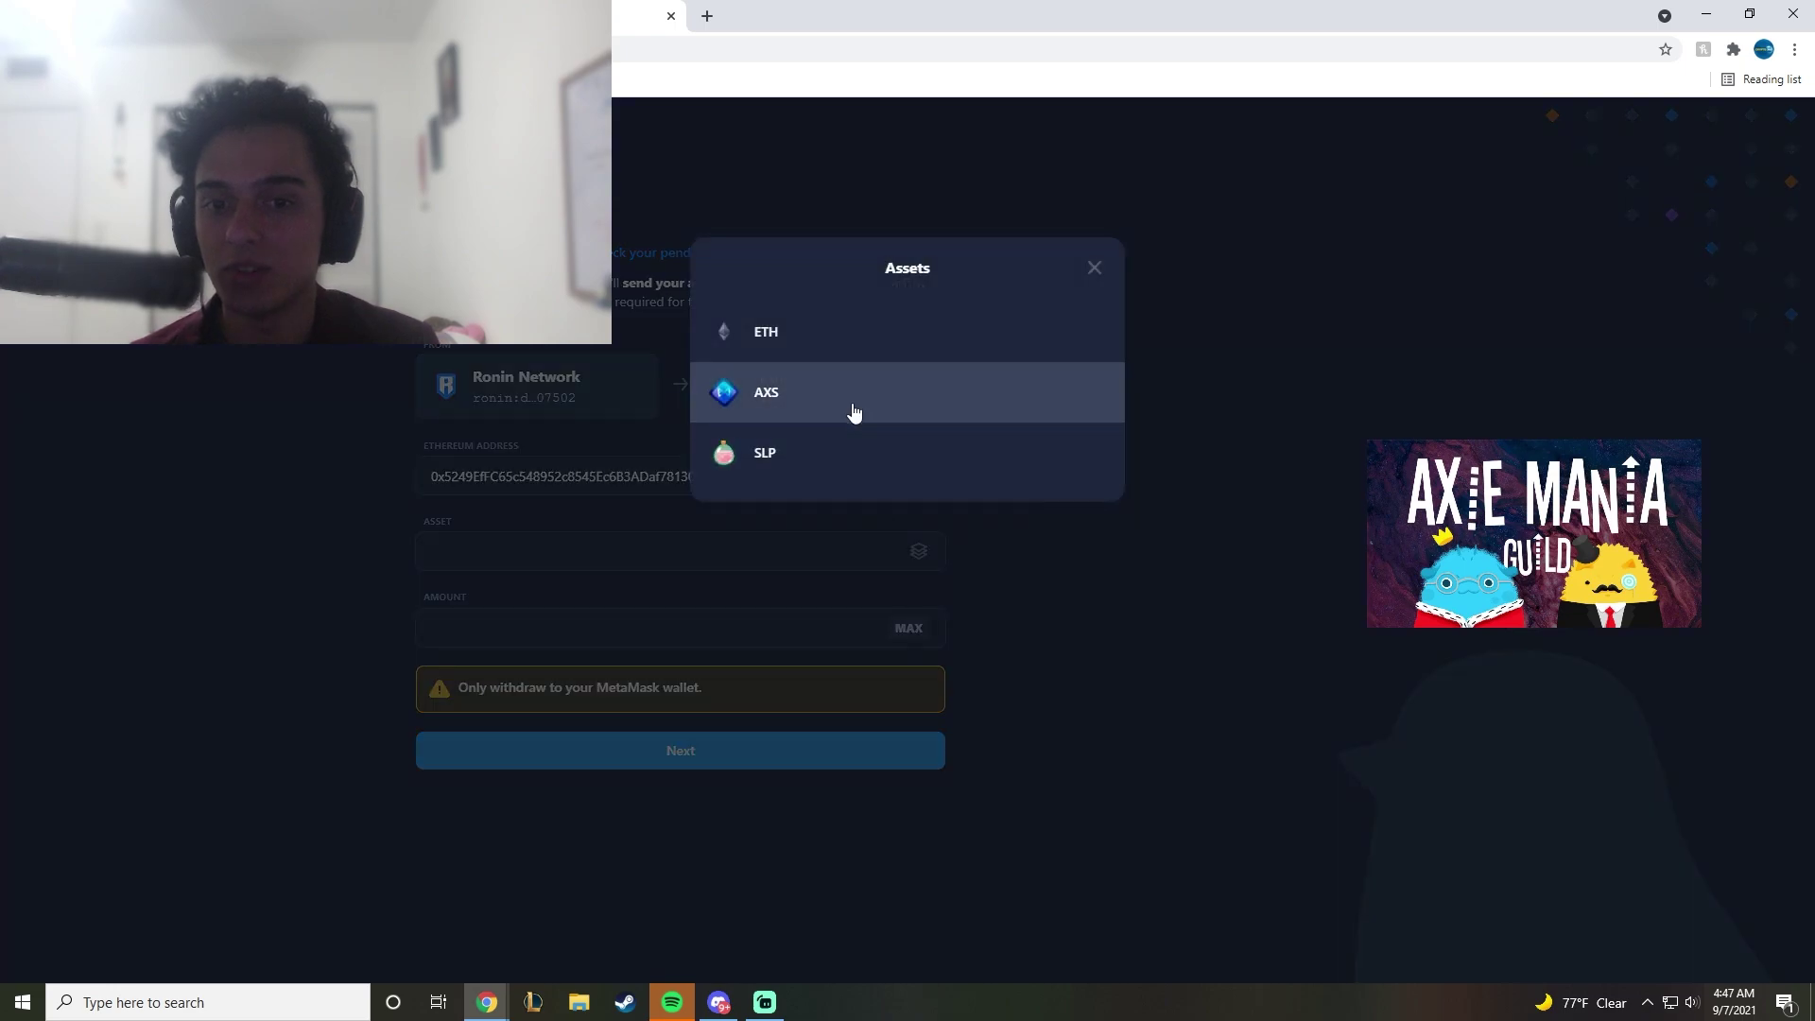
{"action": "left_click", "coordinate": [802, 340]}
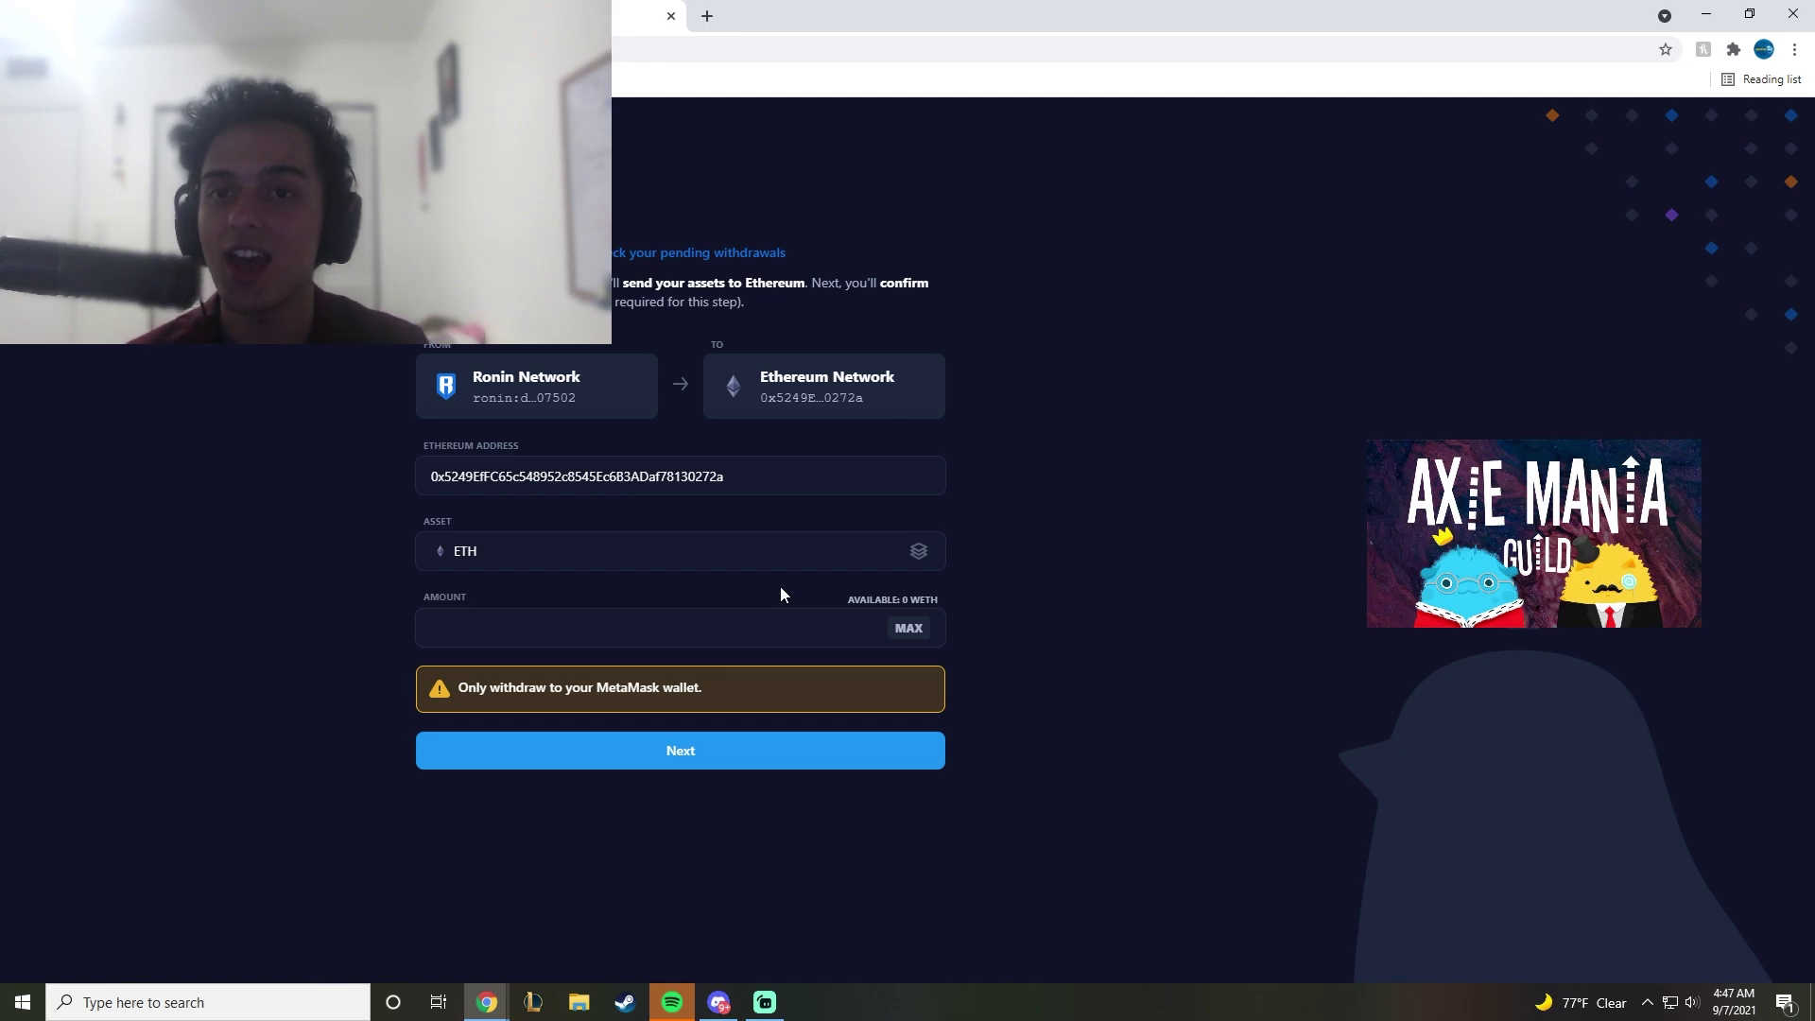
Step: Turn Free VPN for Chrome back on and go to the Binance home page
{"action": "left_click", "coordinate": [1734, 49]}
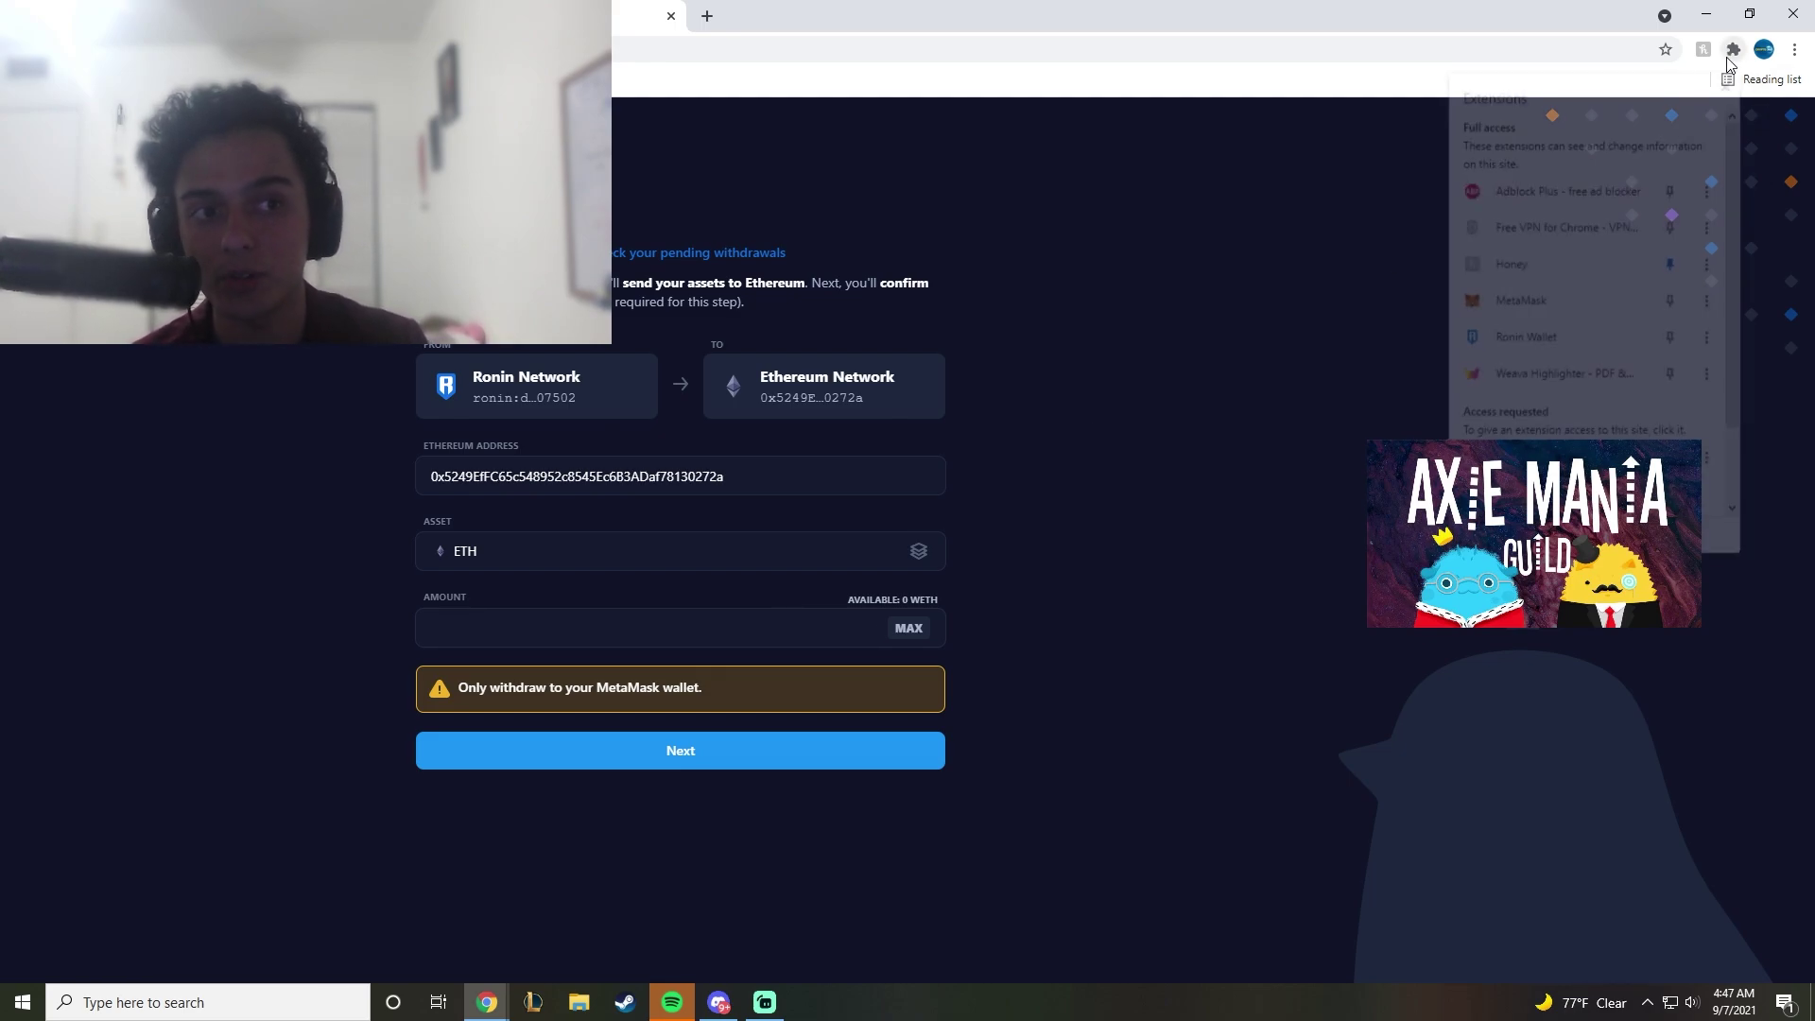
{"action": "left_click", "coordinate": [1523, 306]}
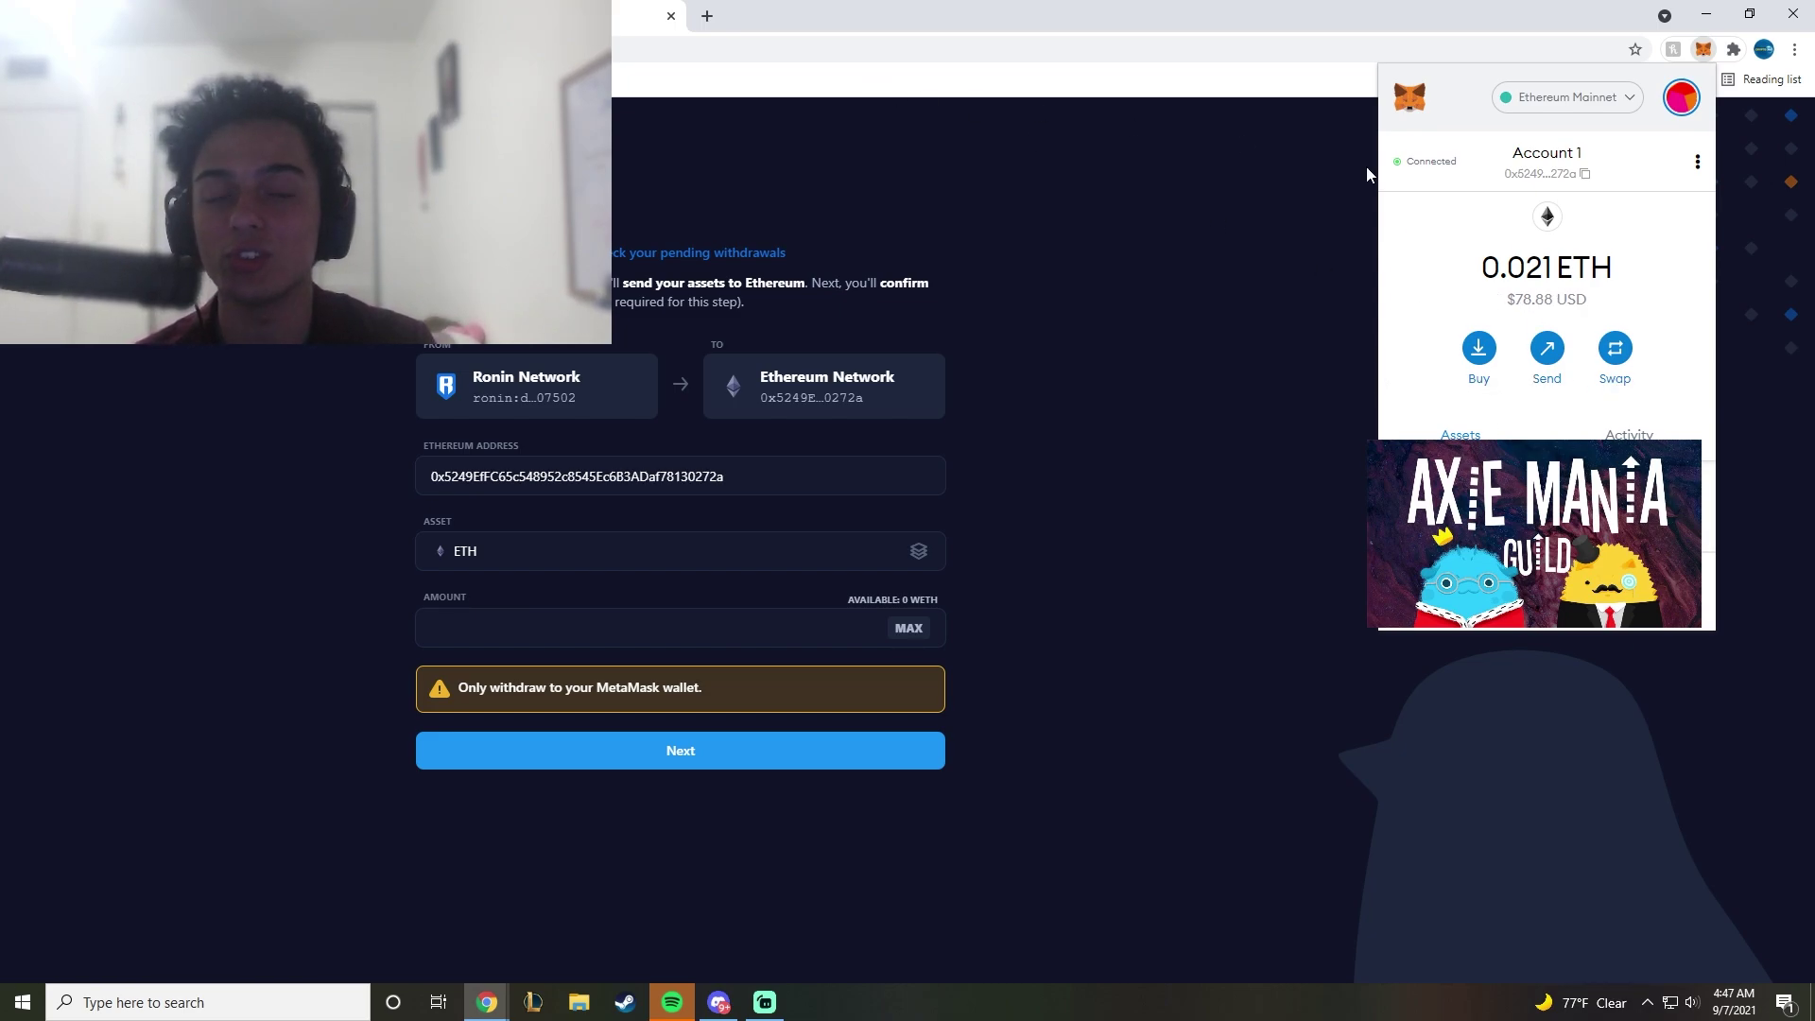
{"action": "left_click", "coordinate": [1734, 49]}
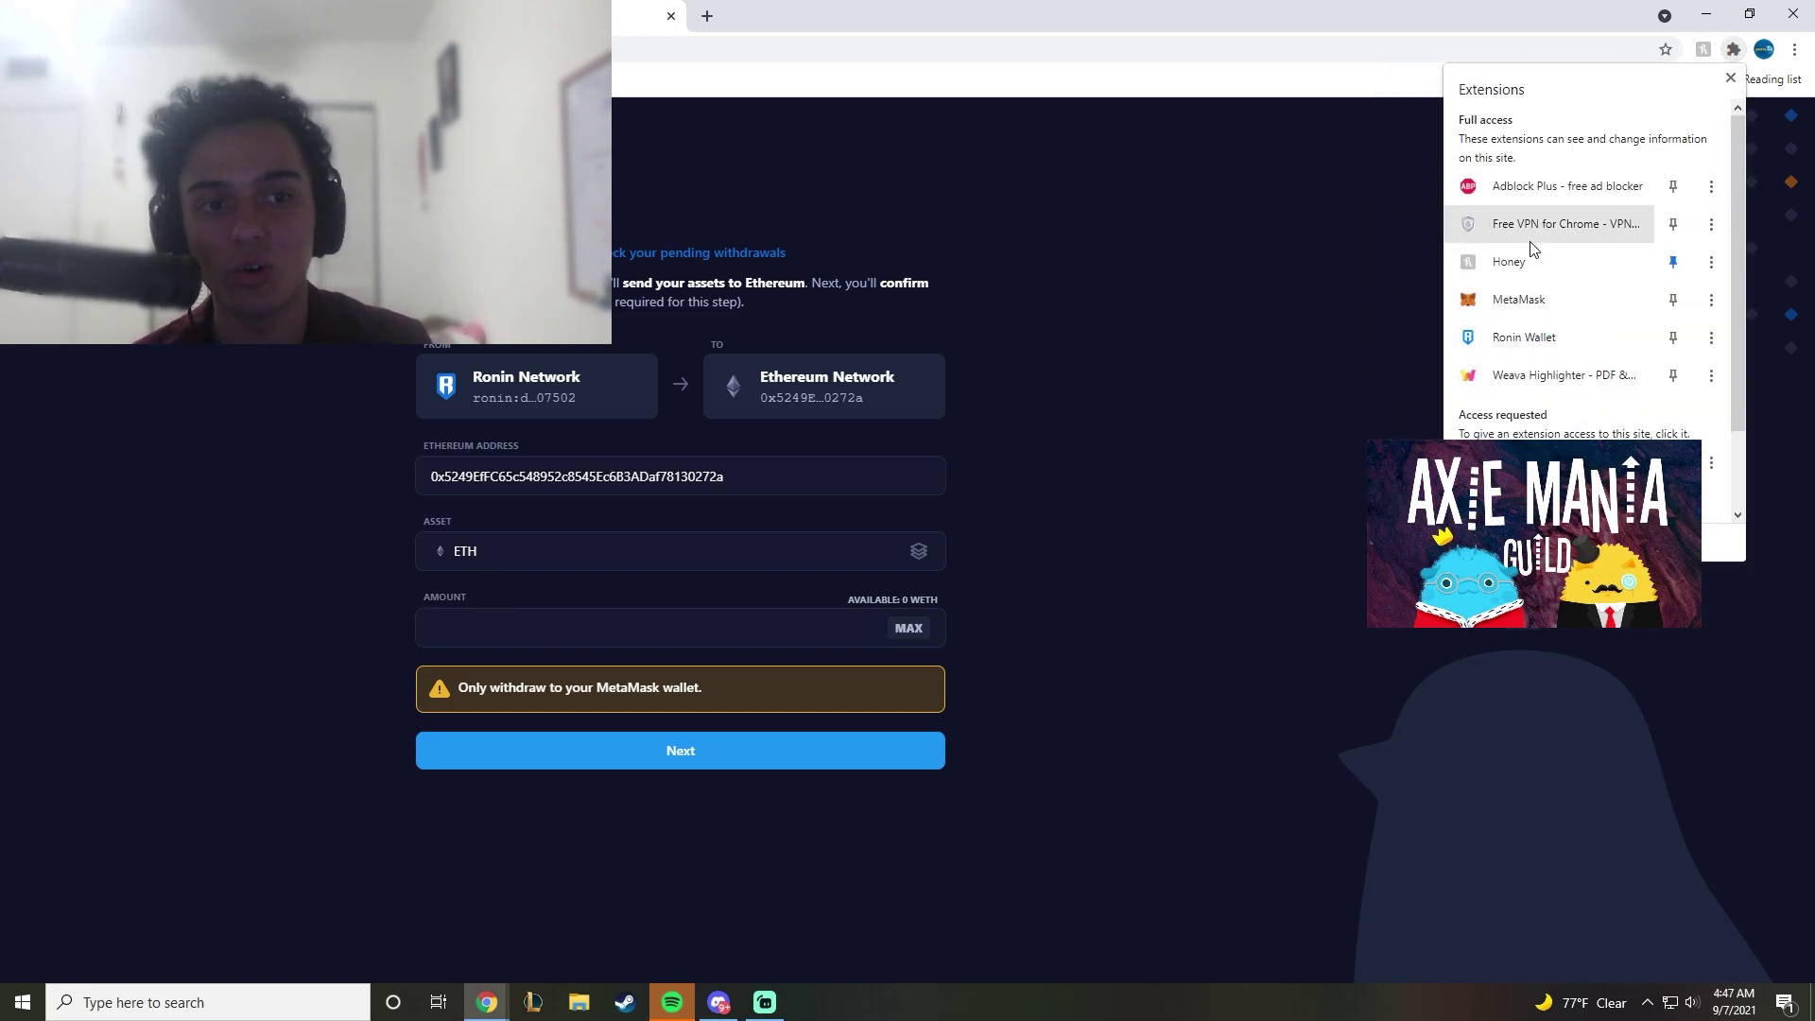
{"action": "left_click", "coordinate": [1551, 224]}
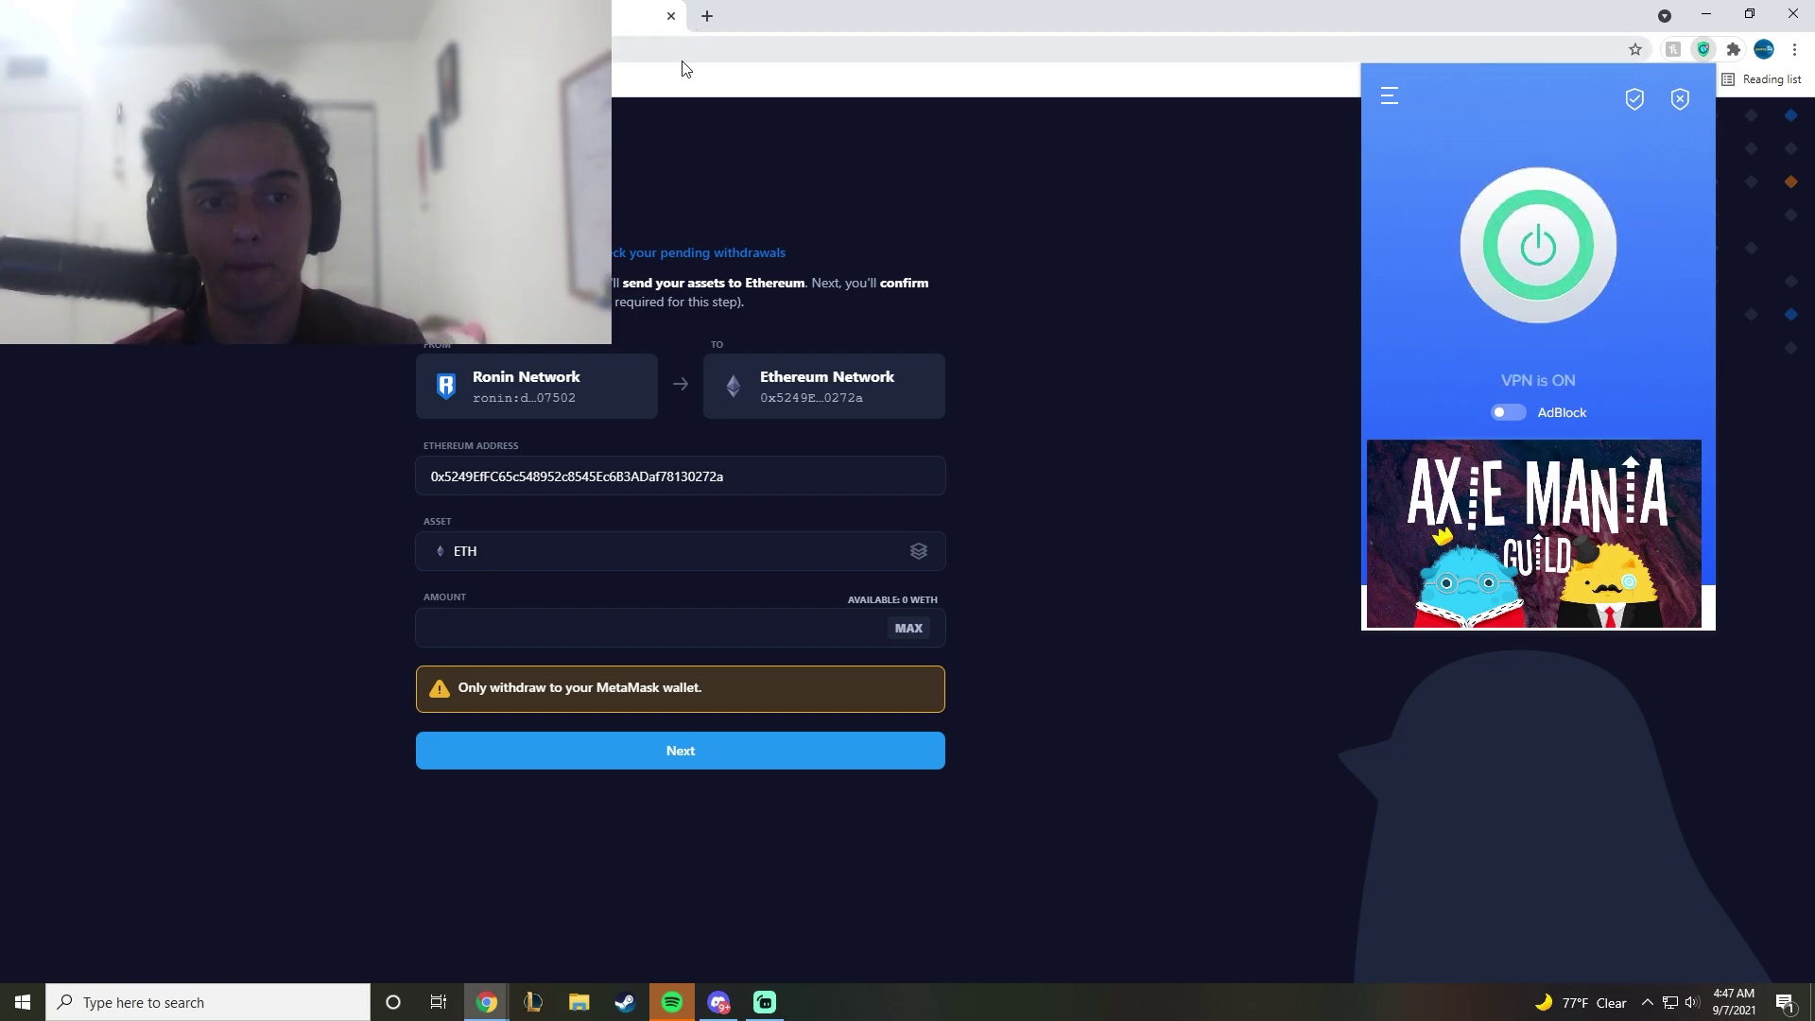
{"action": "left_click", "coordinate": [683, 60]}
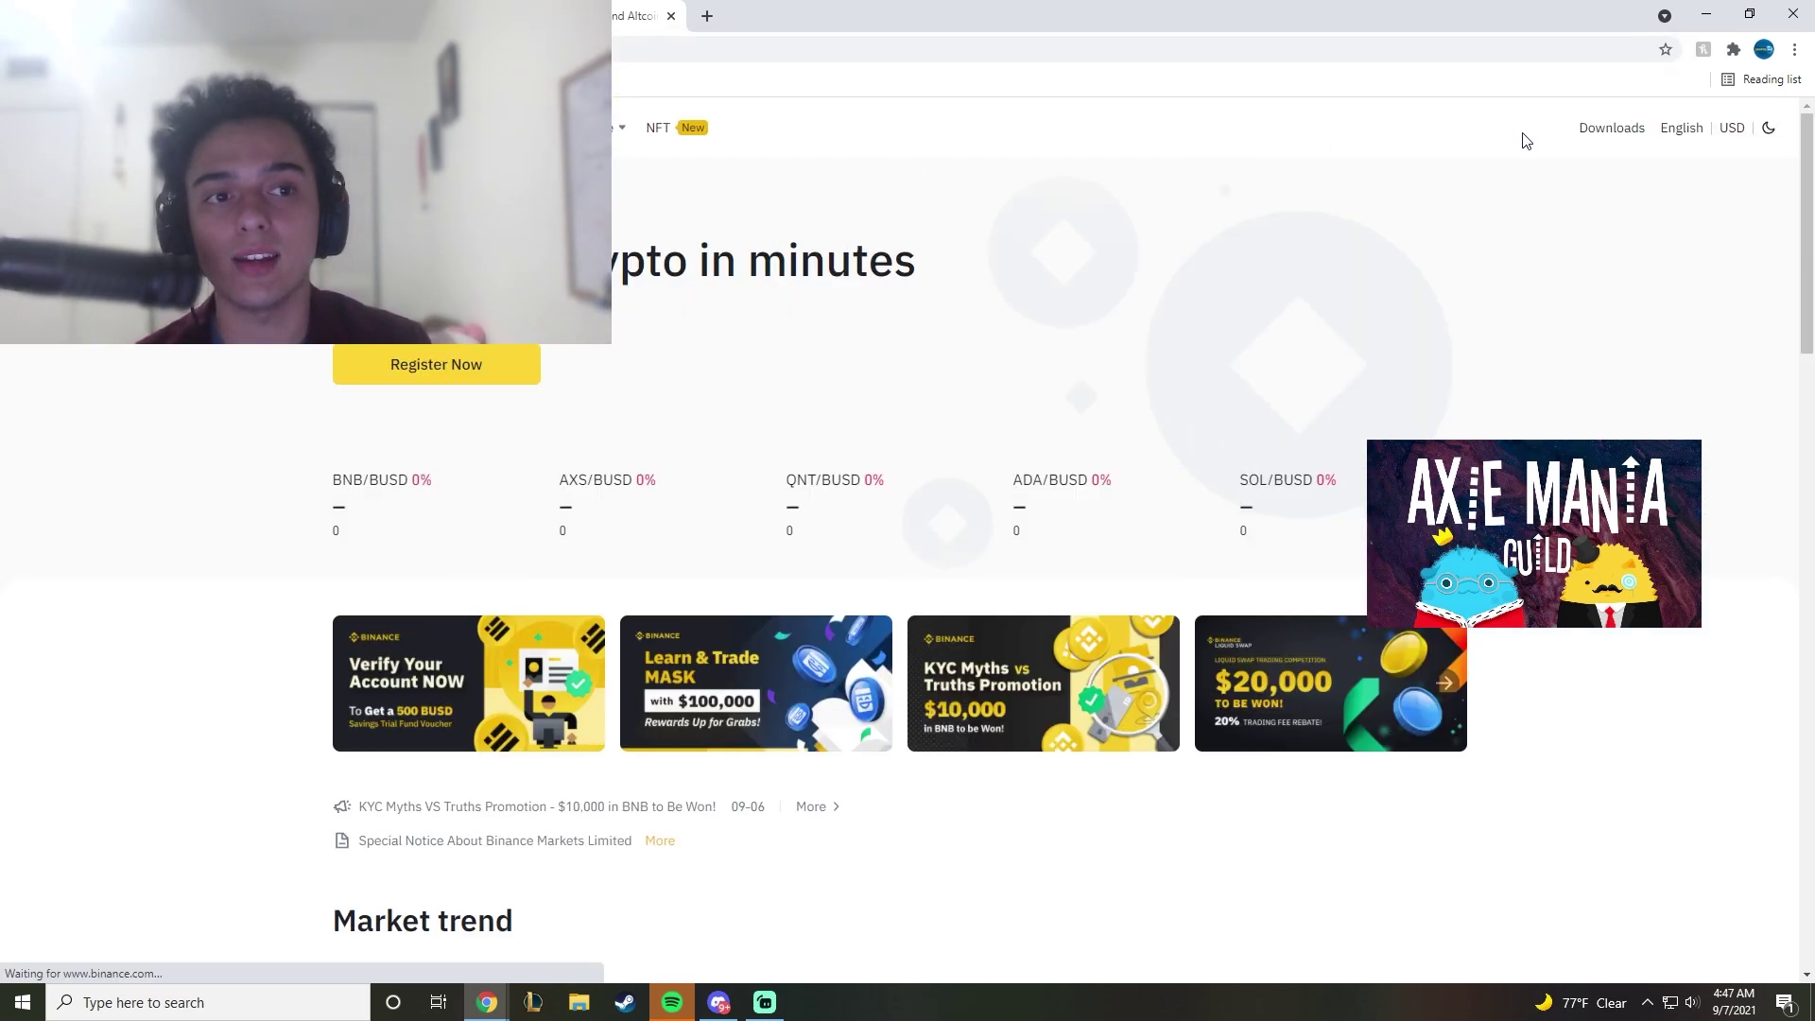
Step: From the Fiat and Spot wallet, start a crypto deposit and pick ETH by searching 'eth'
{"action": "mouse_move", "coordinate": [1398, 133]}
{"action": "left_click", "coordinate": [1420, 234]}
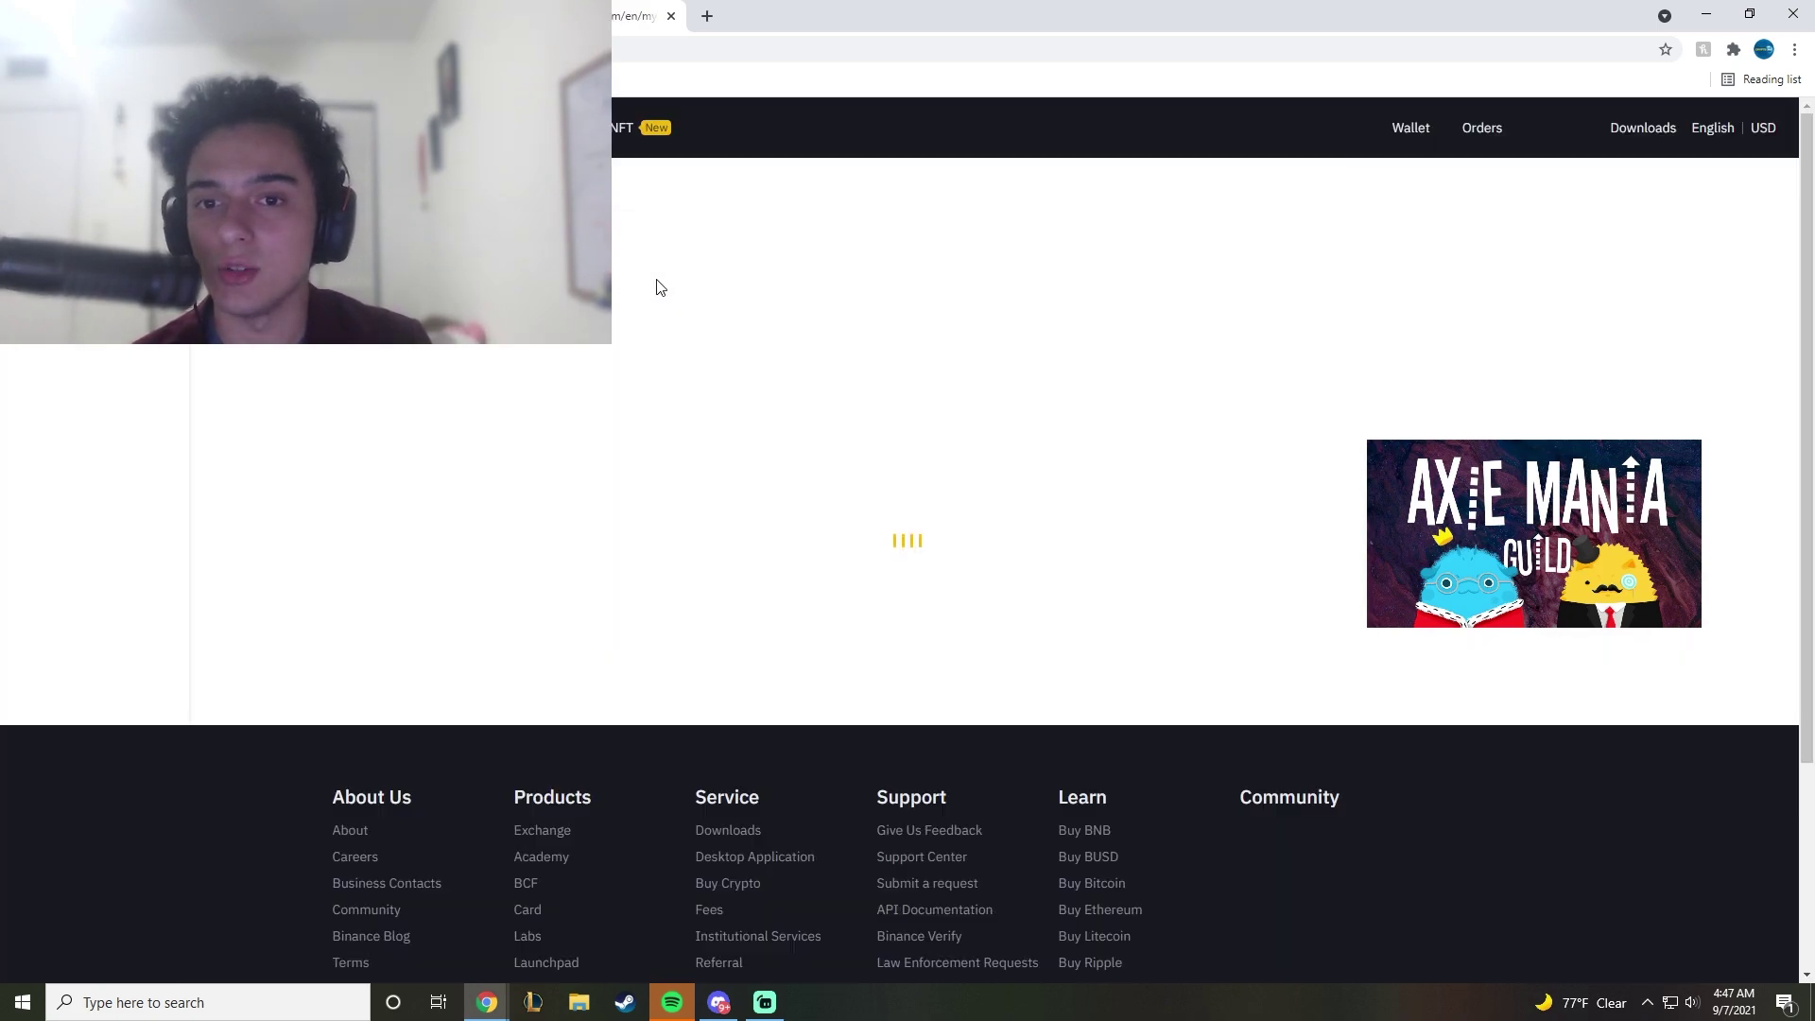
{"action": "left_click", "coordinate": [1124, 196]}
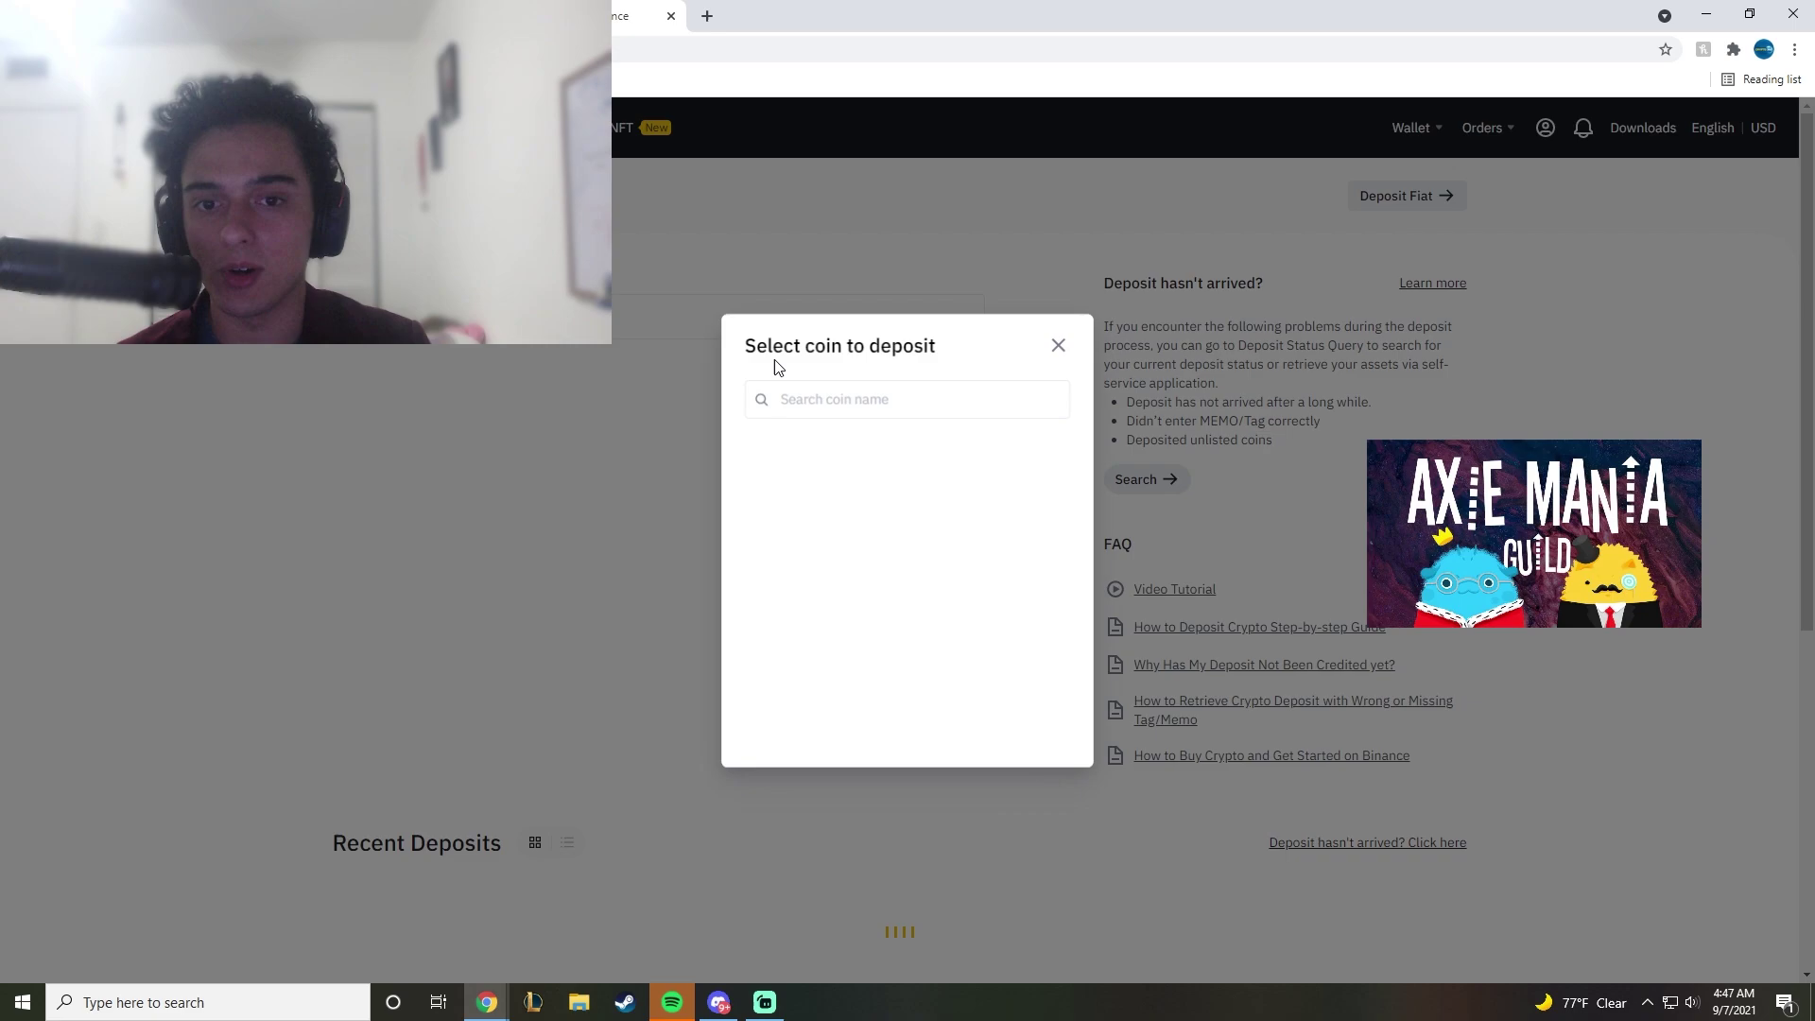
{"action": "left_click", "coordinate": [797, 402]}
{"action": "type", "text": "eth"}
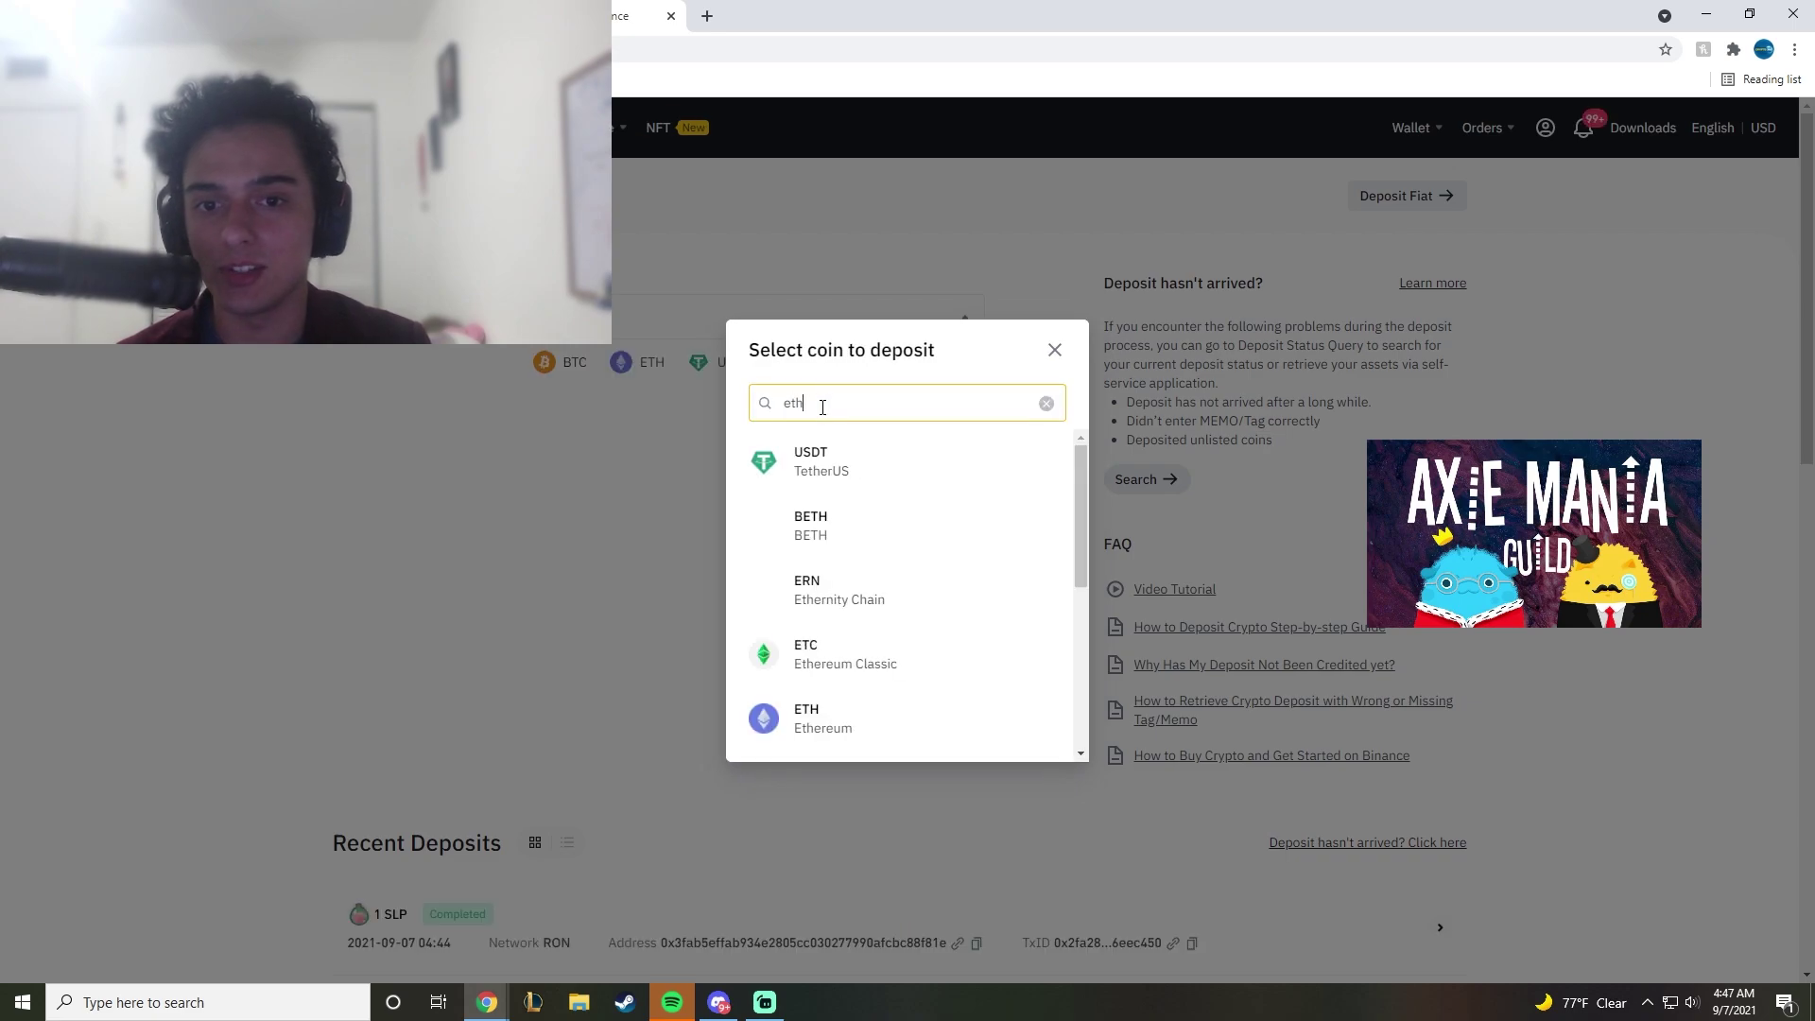
{"action": "scroll", "coordinate": [846, 600], "scroll_direction": "down", "scroll_amount": 1}
{"action": "left_click", "coordinate": [832, 612]}
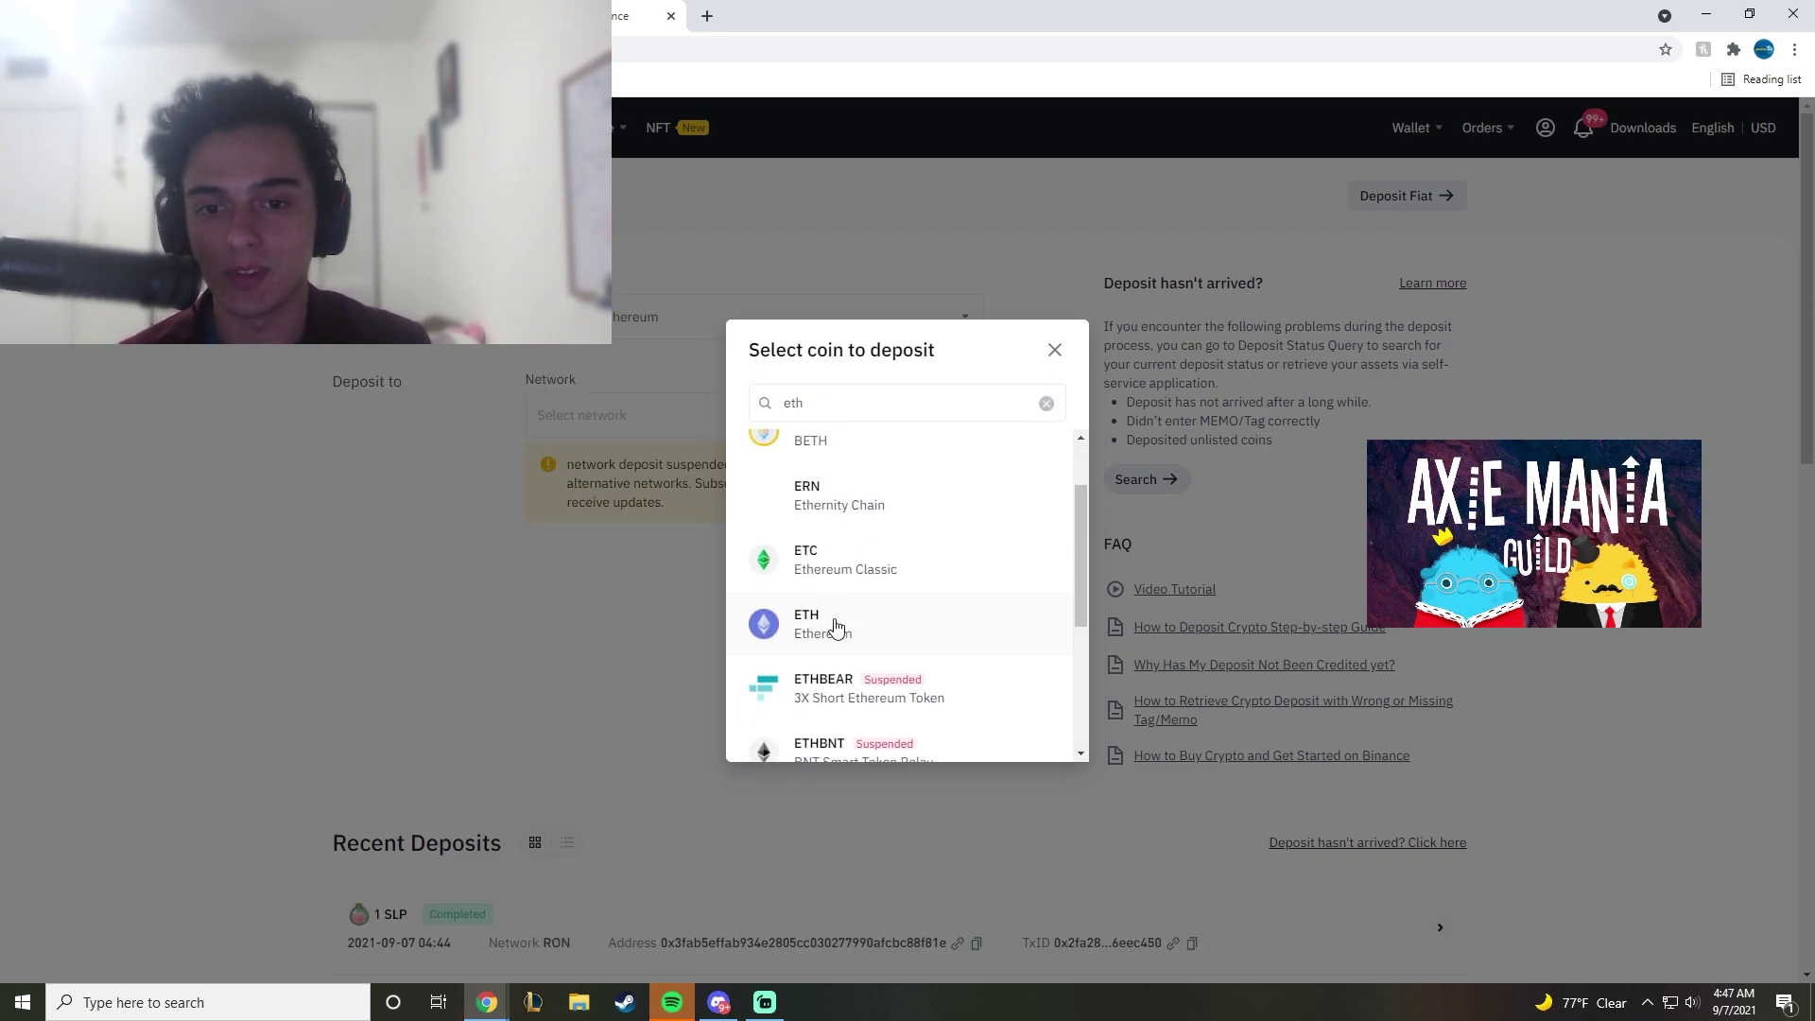
Step: Select the Ethereum (ERC20) network and copy the ETH deposit address
{"action": "left_click", "coordinate": [603, 413]}
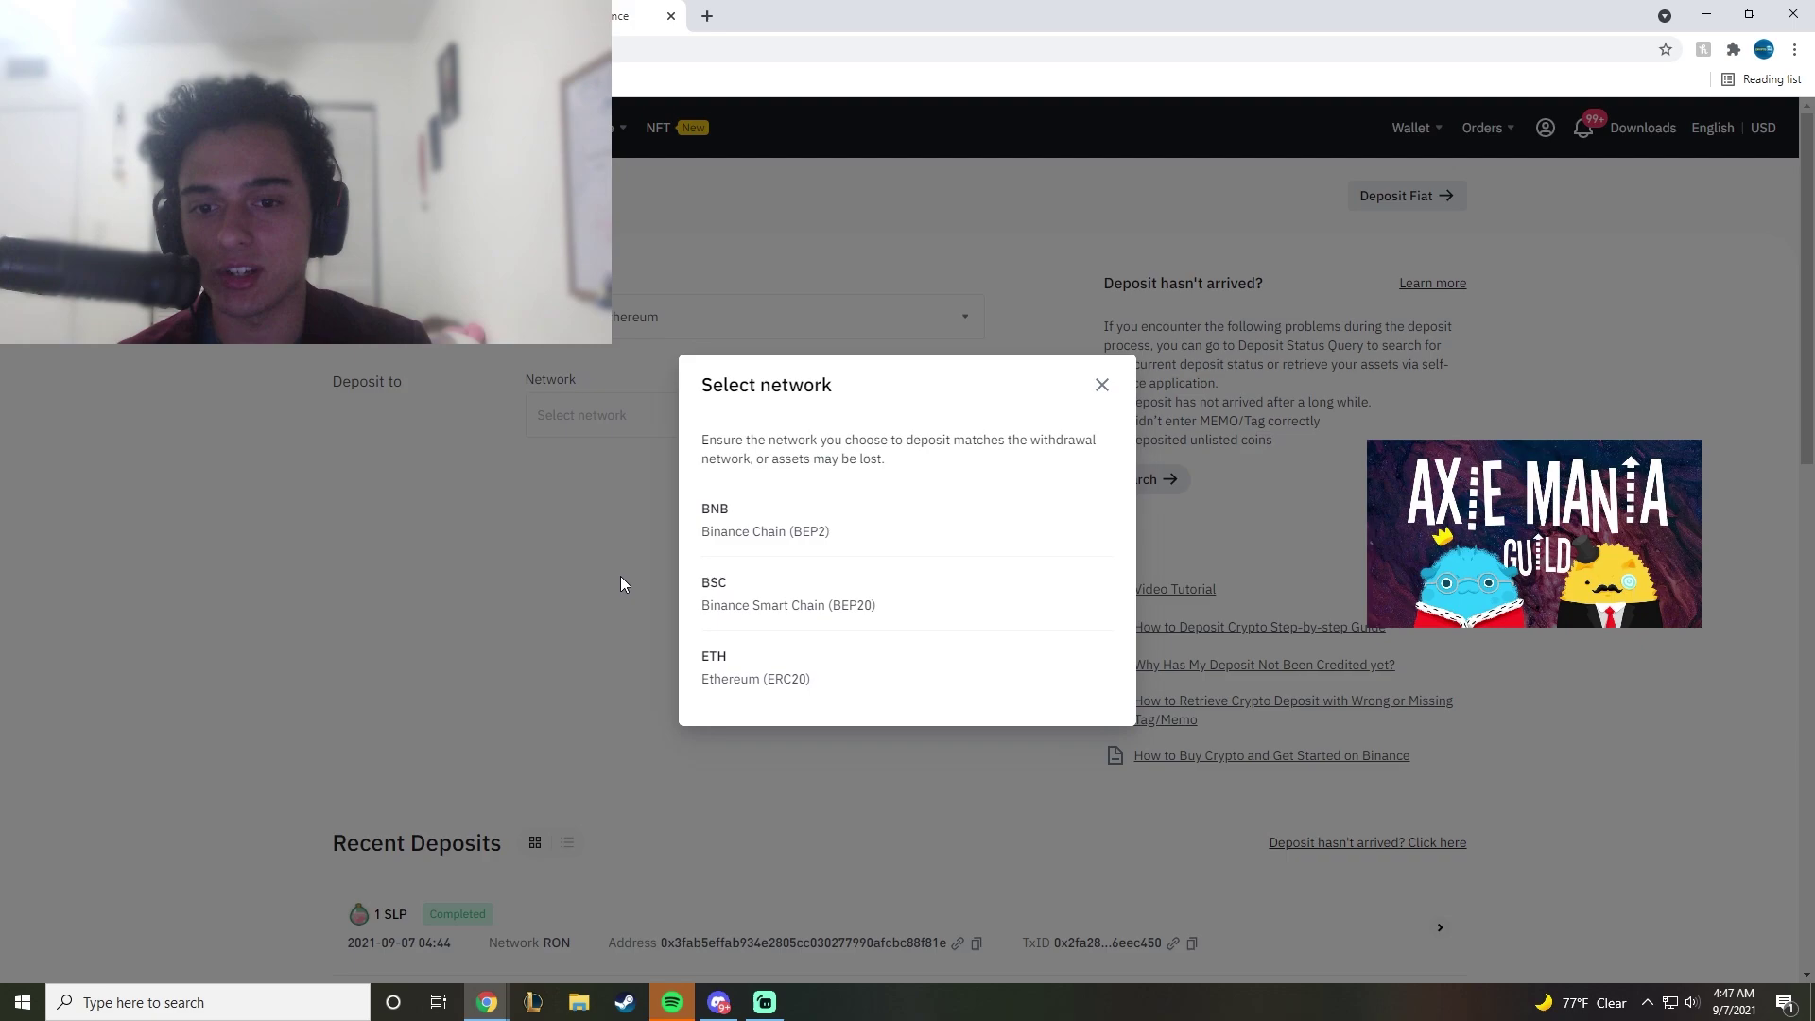
{"action": "left_click", "coordinate": [747, 679]}
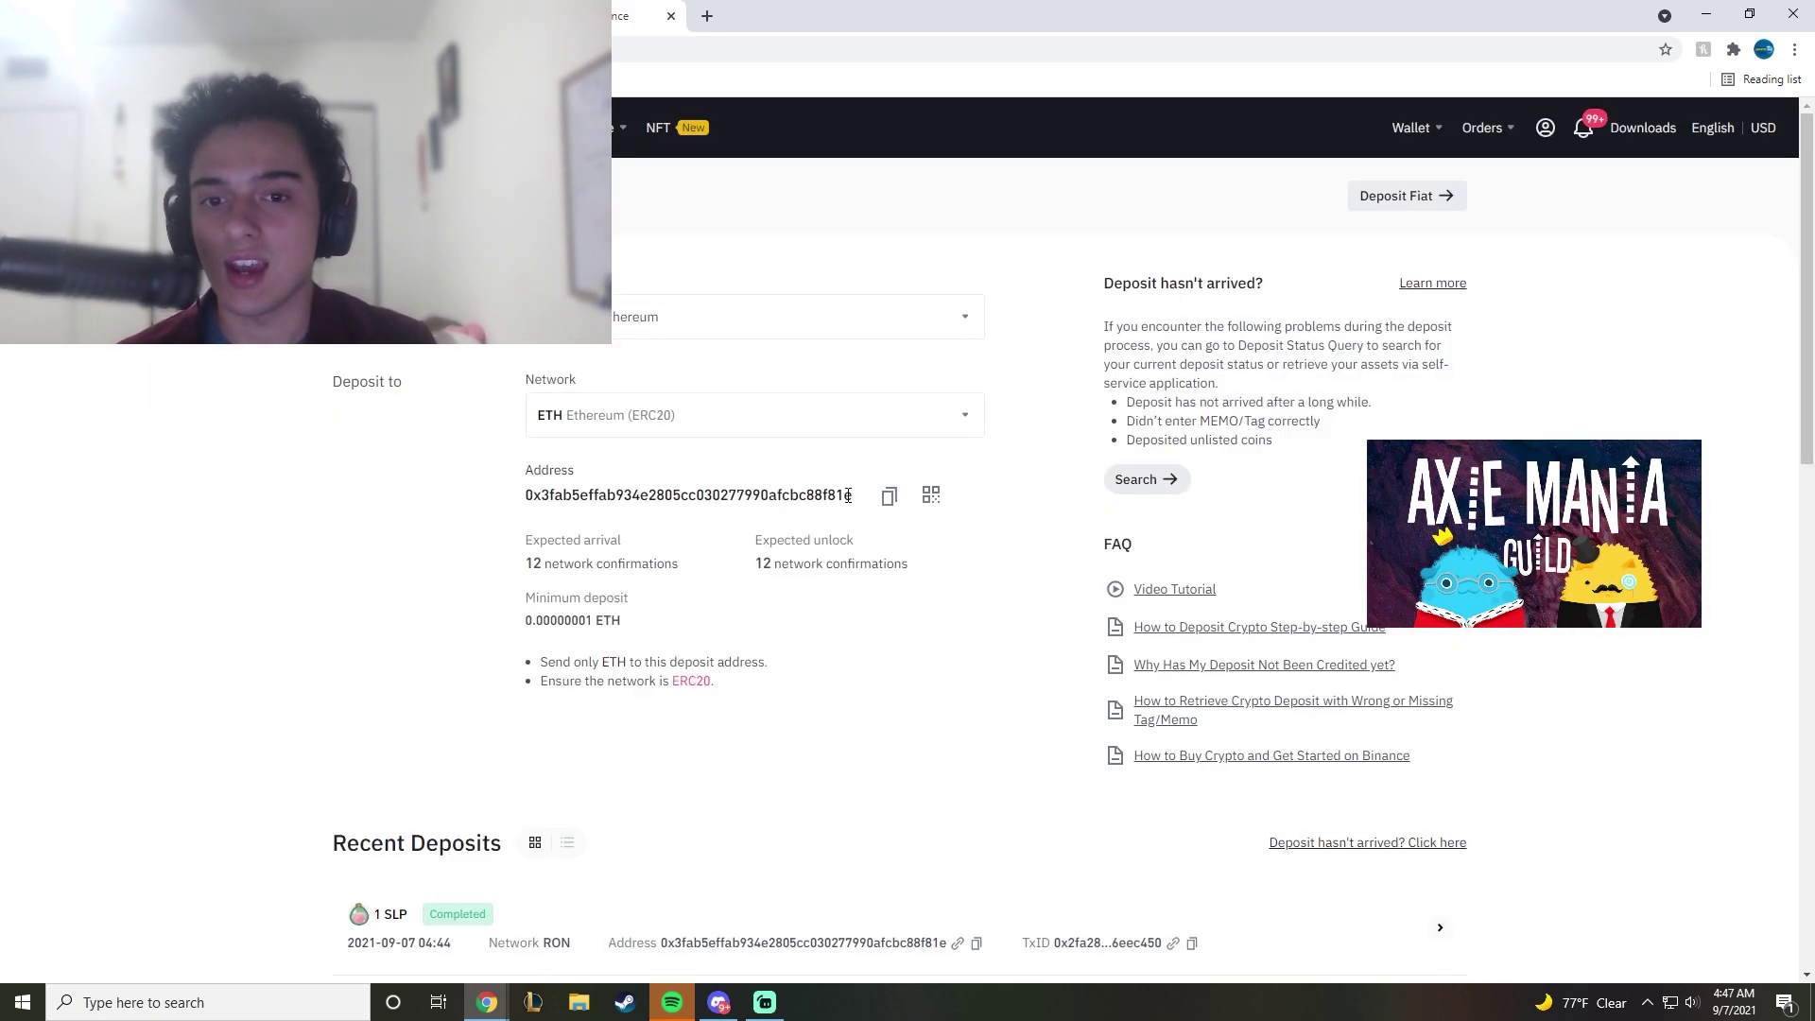
{"action": "left_click", "coordinate": [888, 501]}
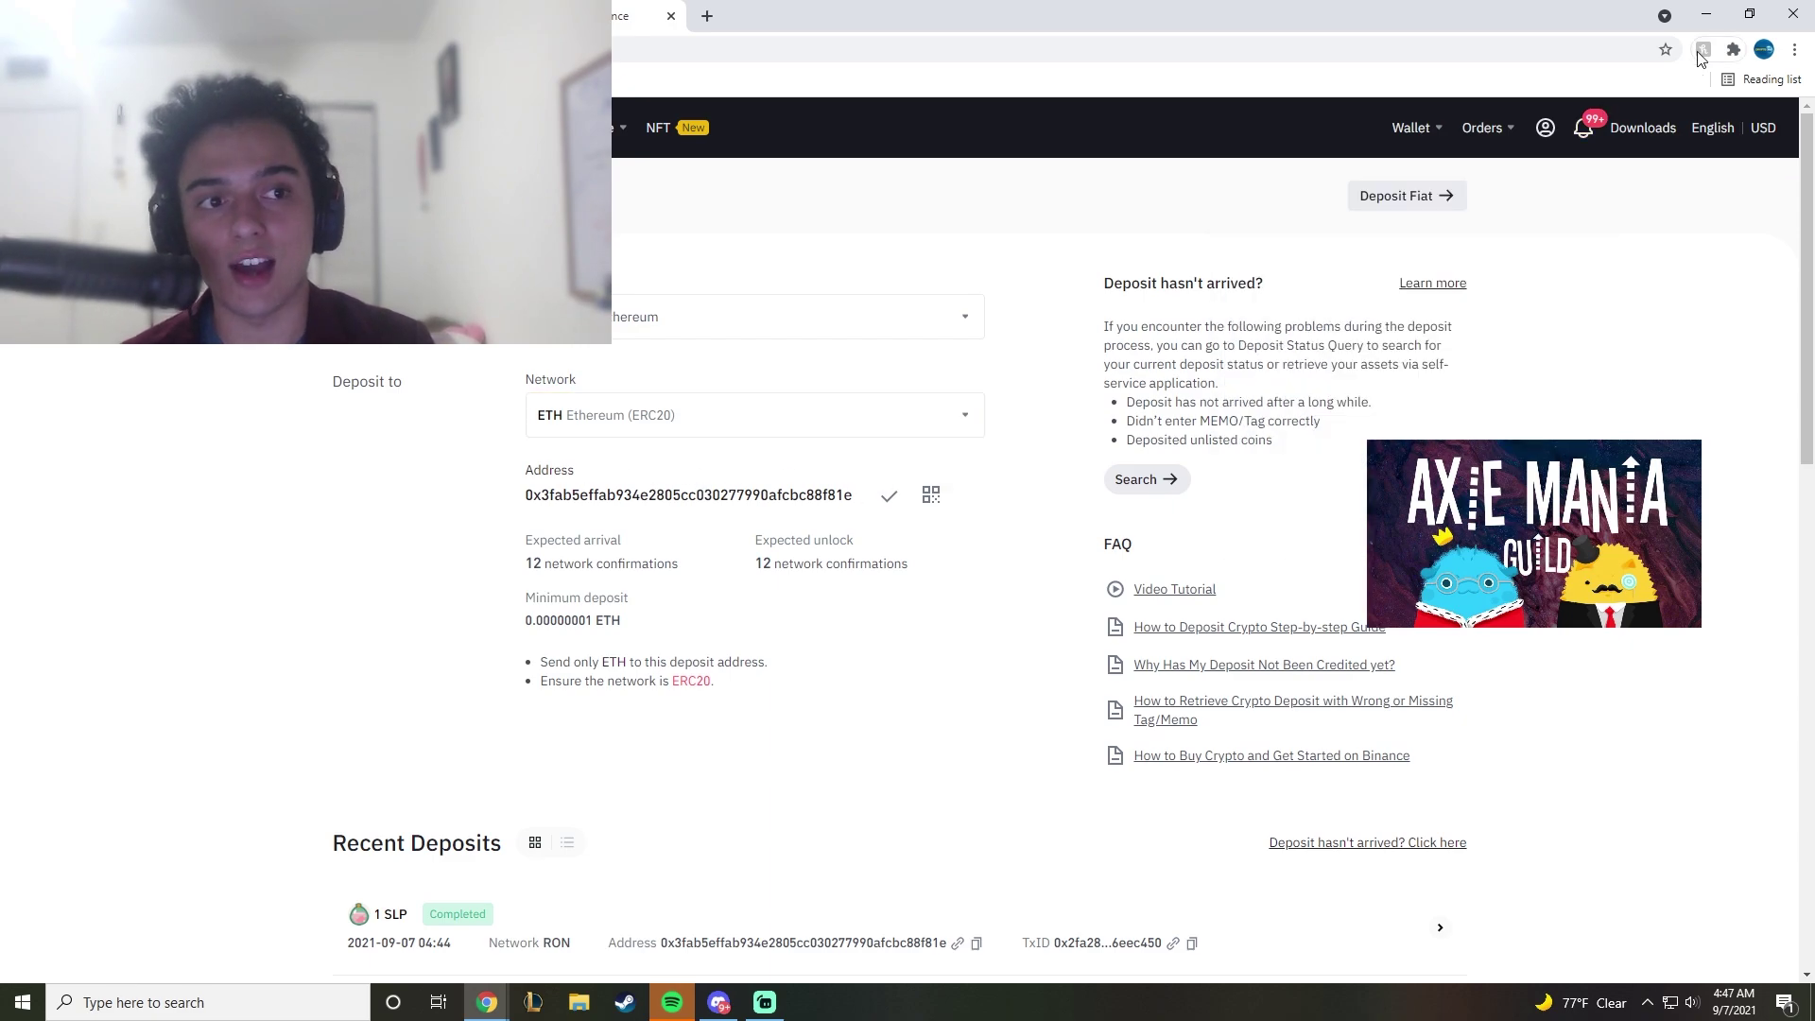
Step: Start an ETH send in MetaMask with the Binance deposit address pasted as recipient
{"action": "left_click", "coordinate": [1733, 49]}
{"action": "scroll", "coordinate": [1624, 249], "scroll_direction": "down", "scroll_amount": 2}
{"action": "left_click", "coordinate": [1546, 220]}
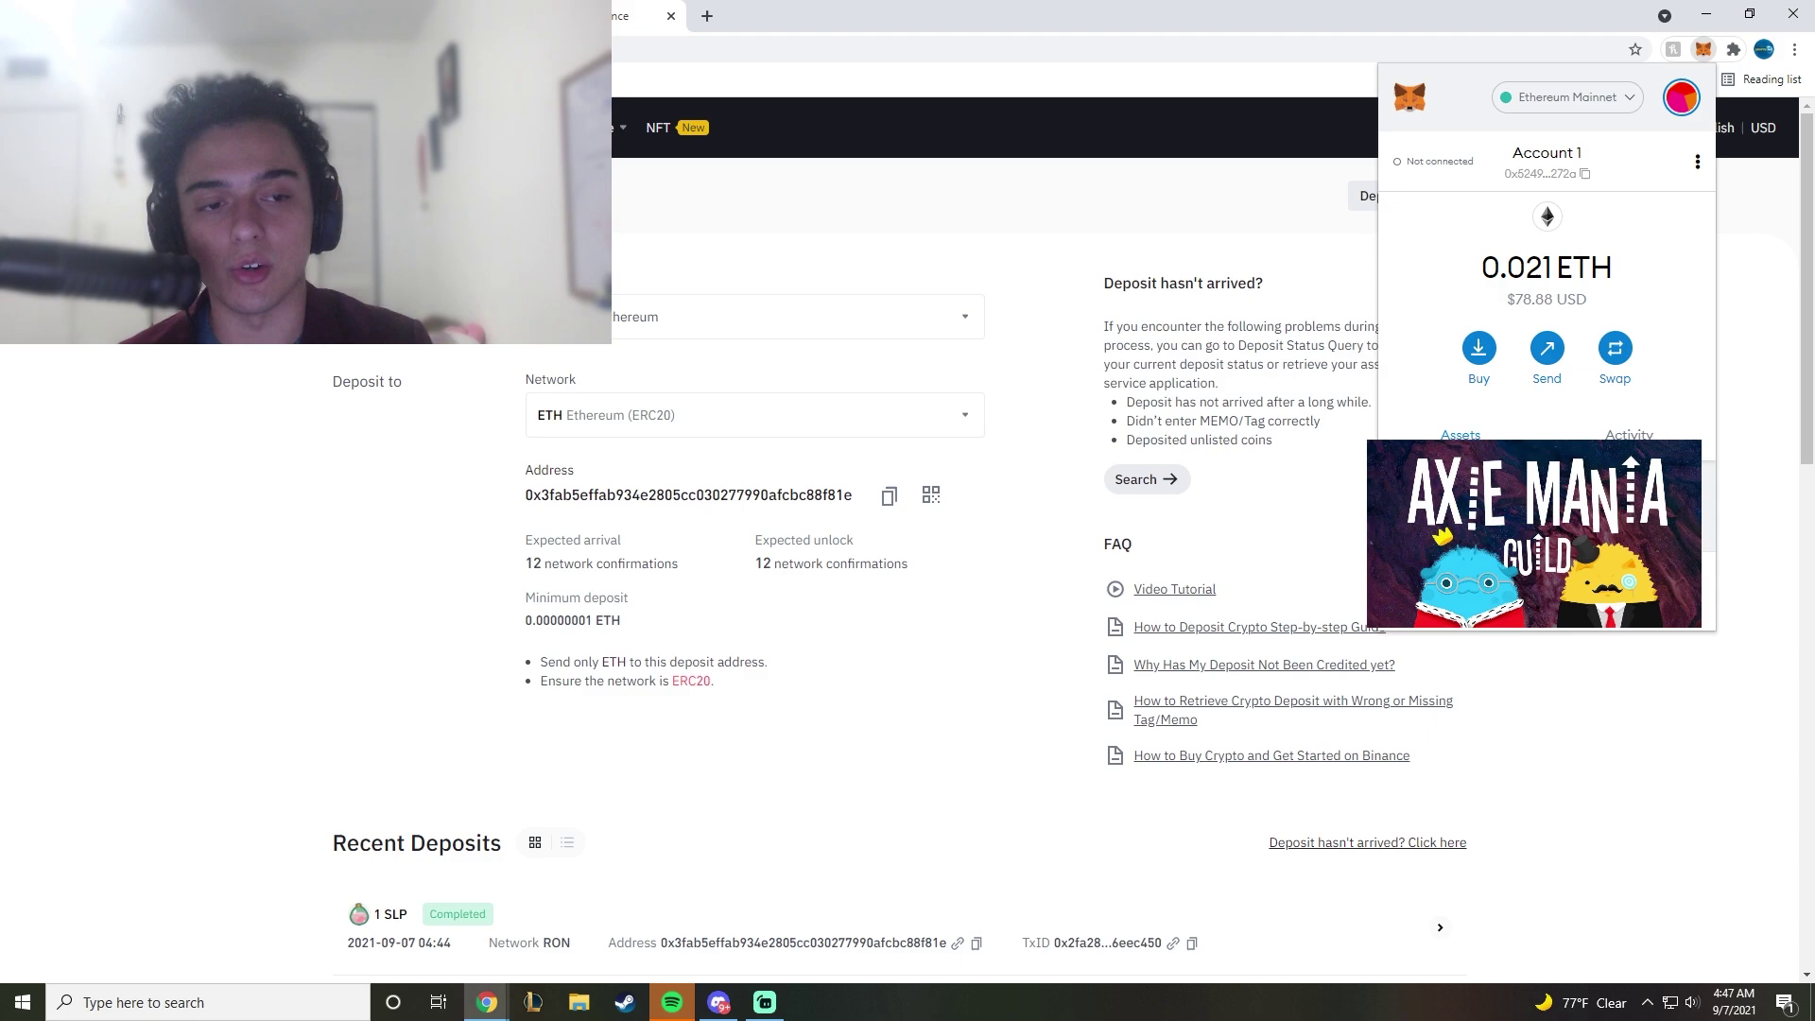
{"action": "left_click", "coordinate": [1547, 356]}
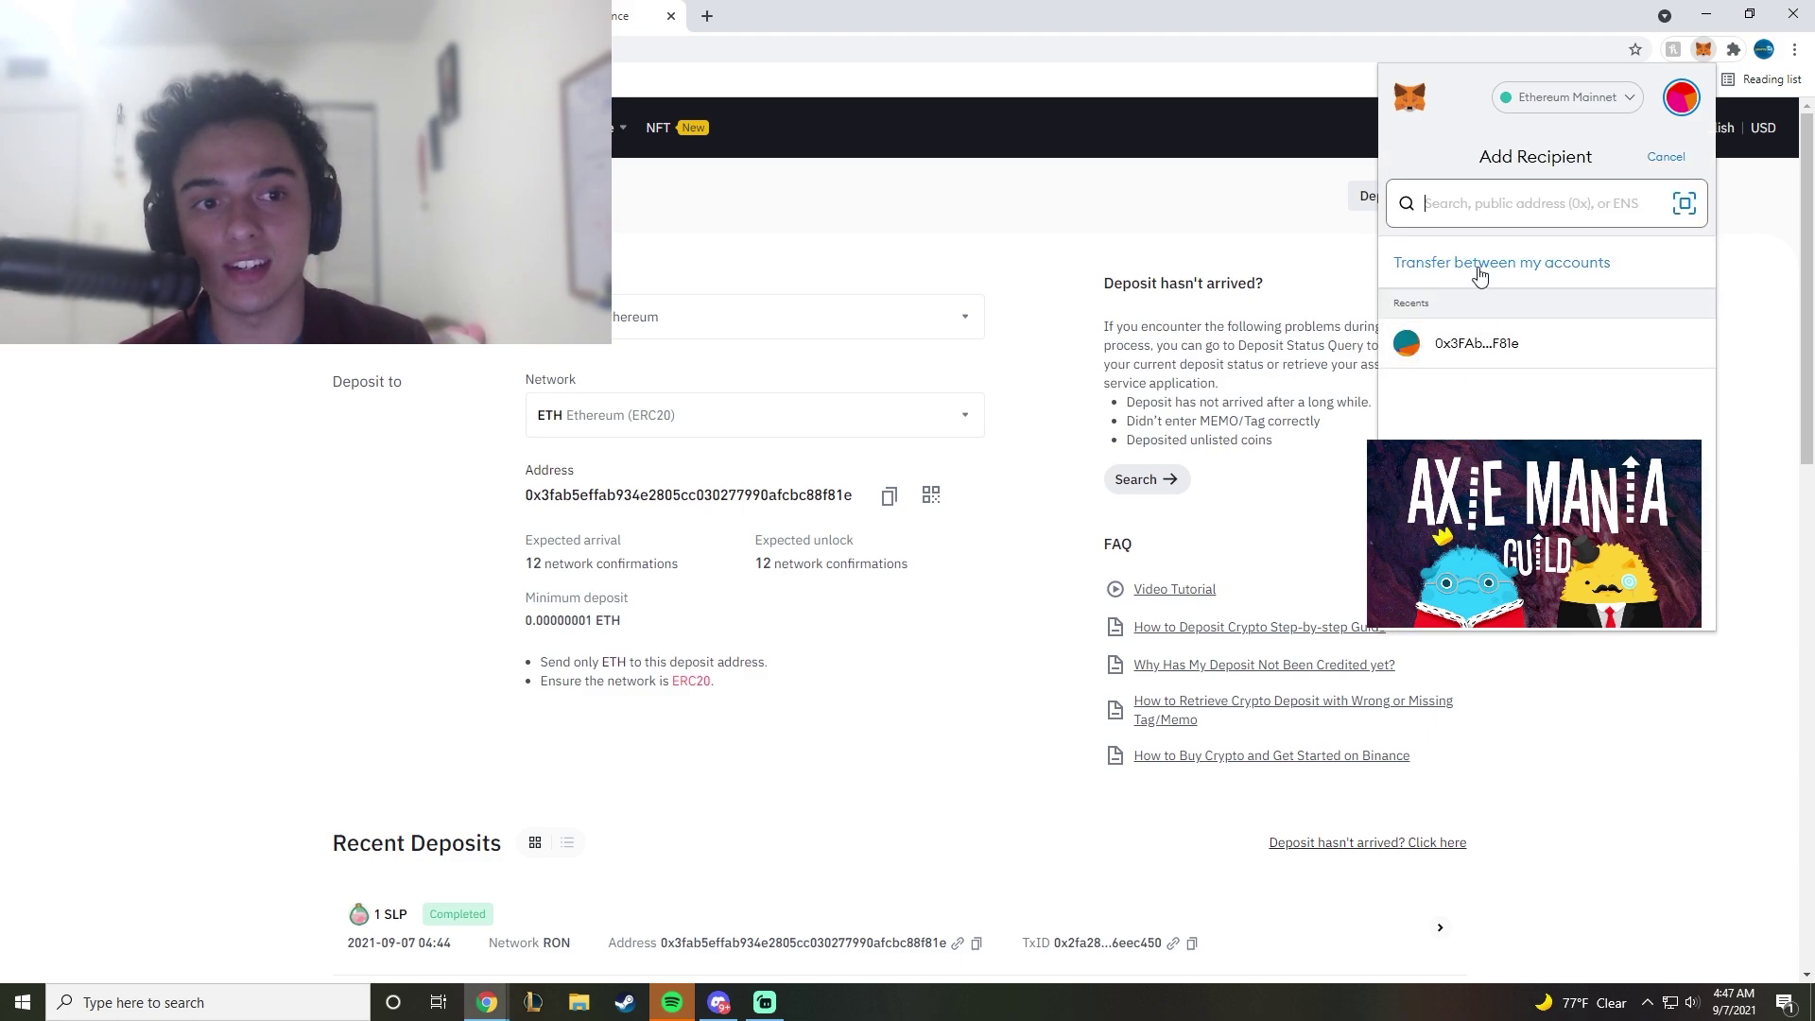
{"action": "key", "text": "ctrl+v"}
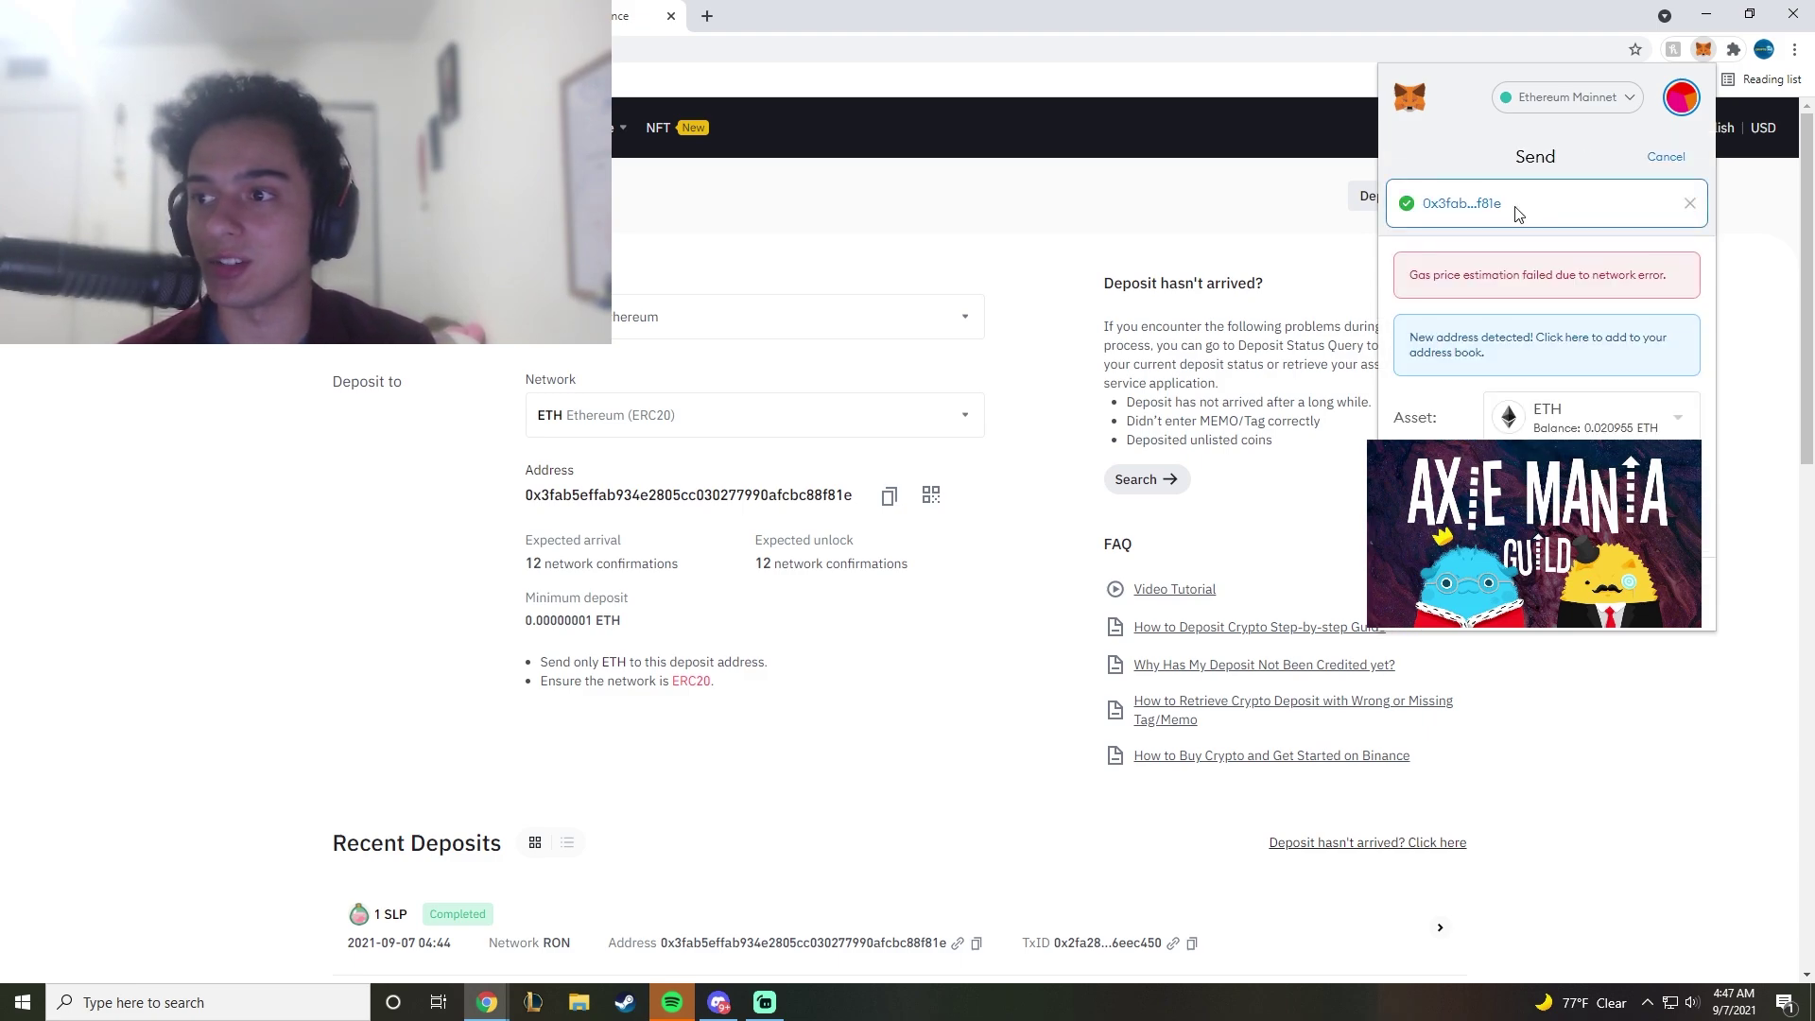